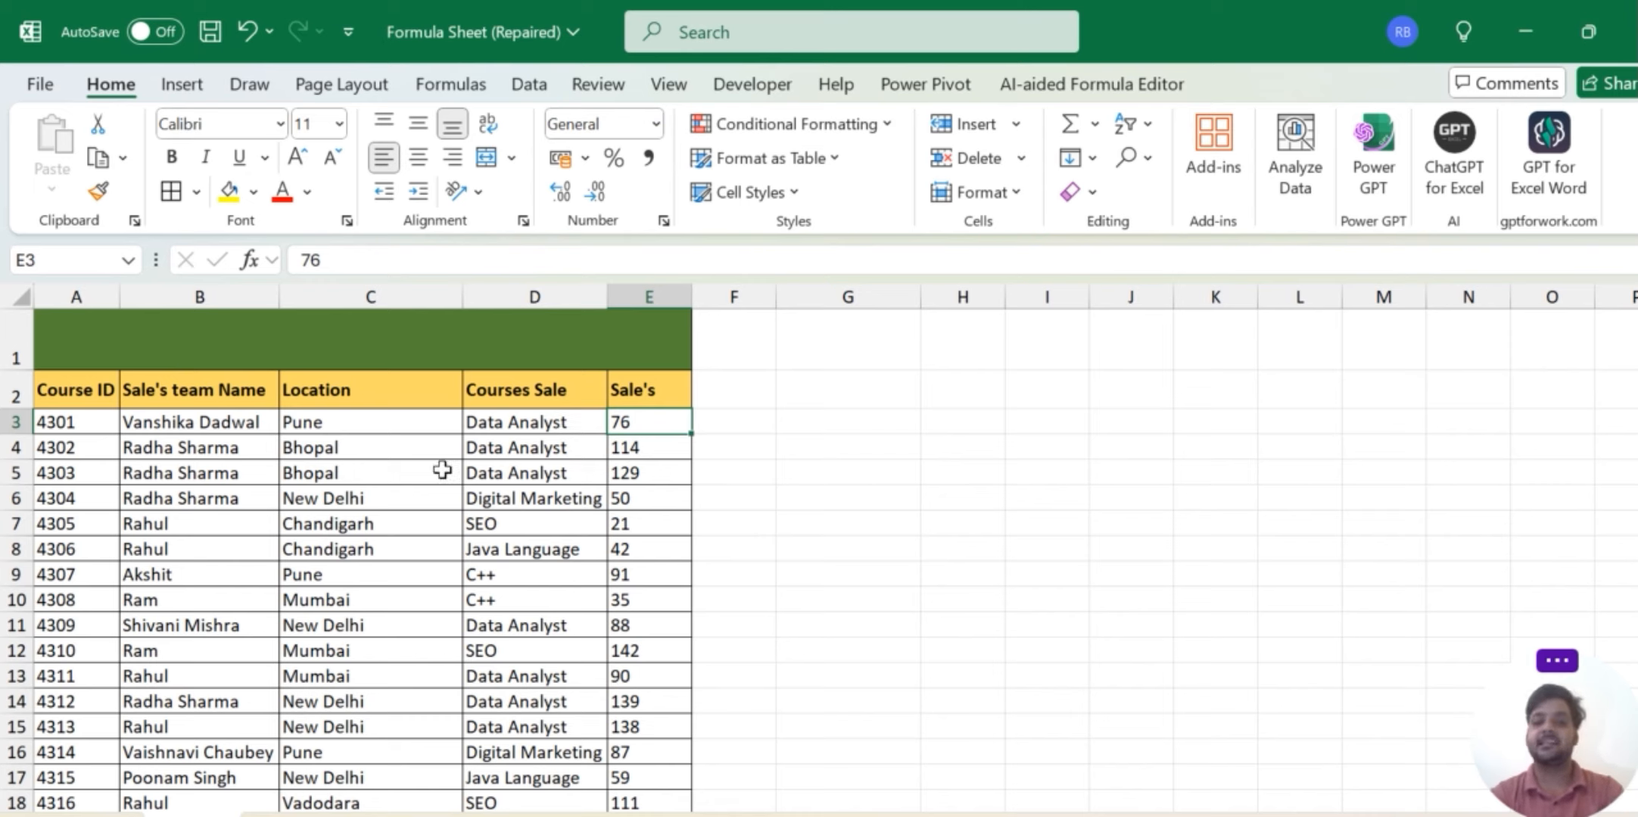
click(398, 459)
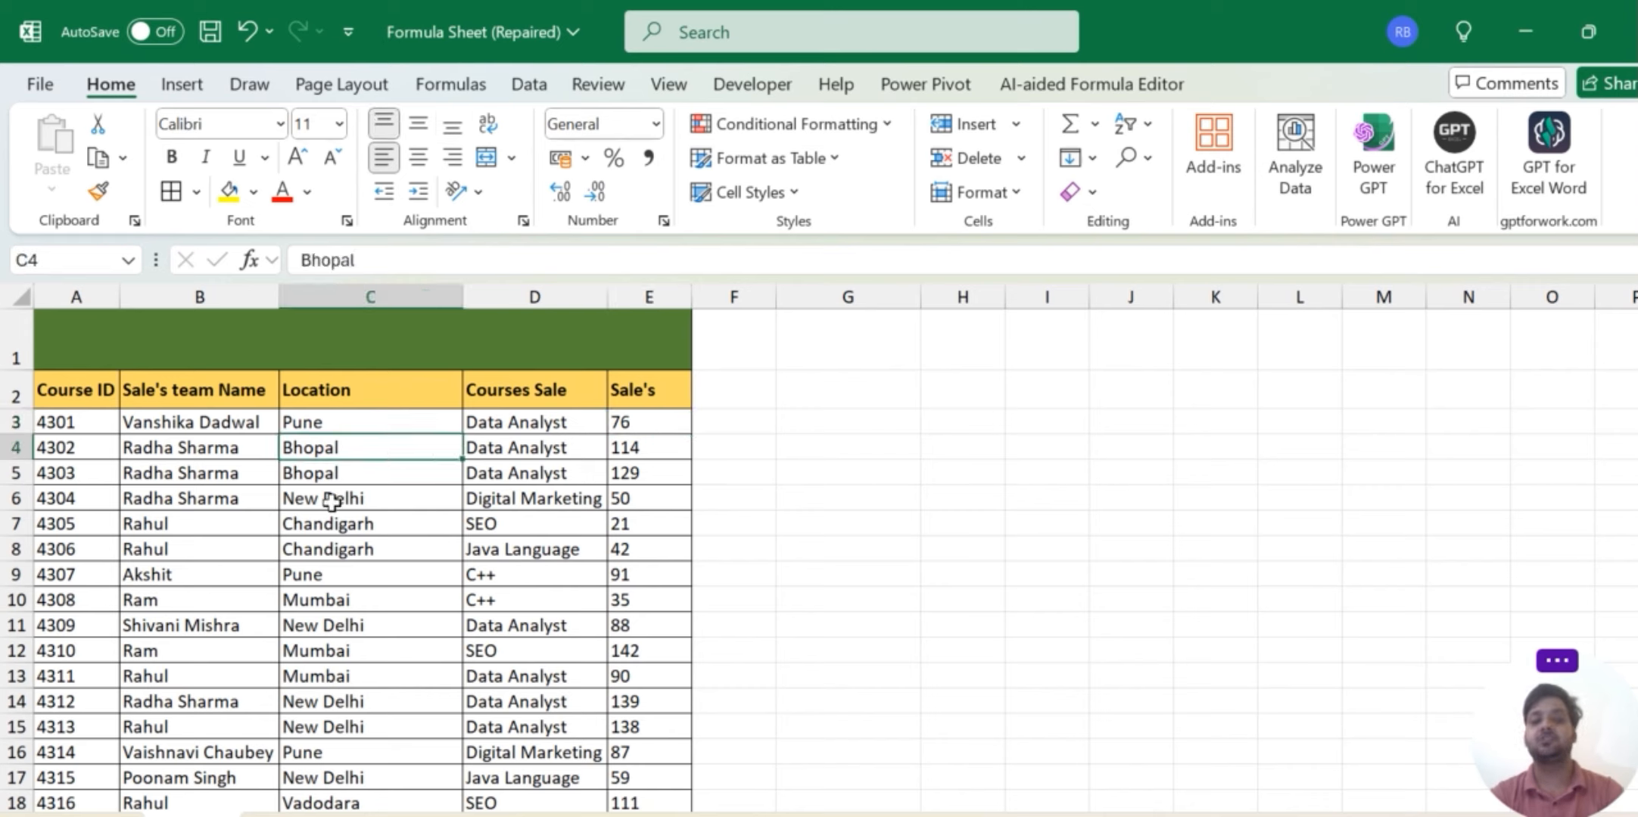
click(643, 500)
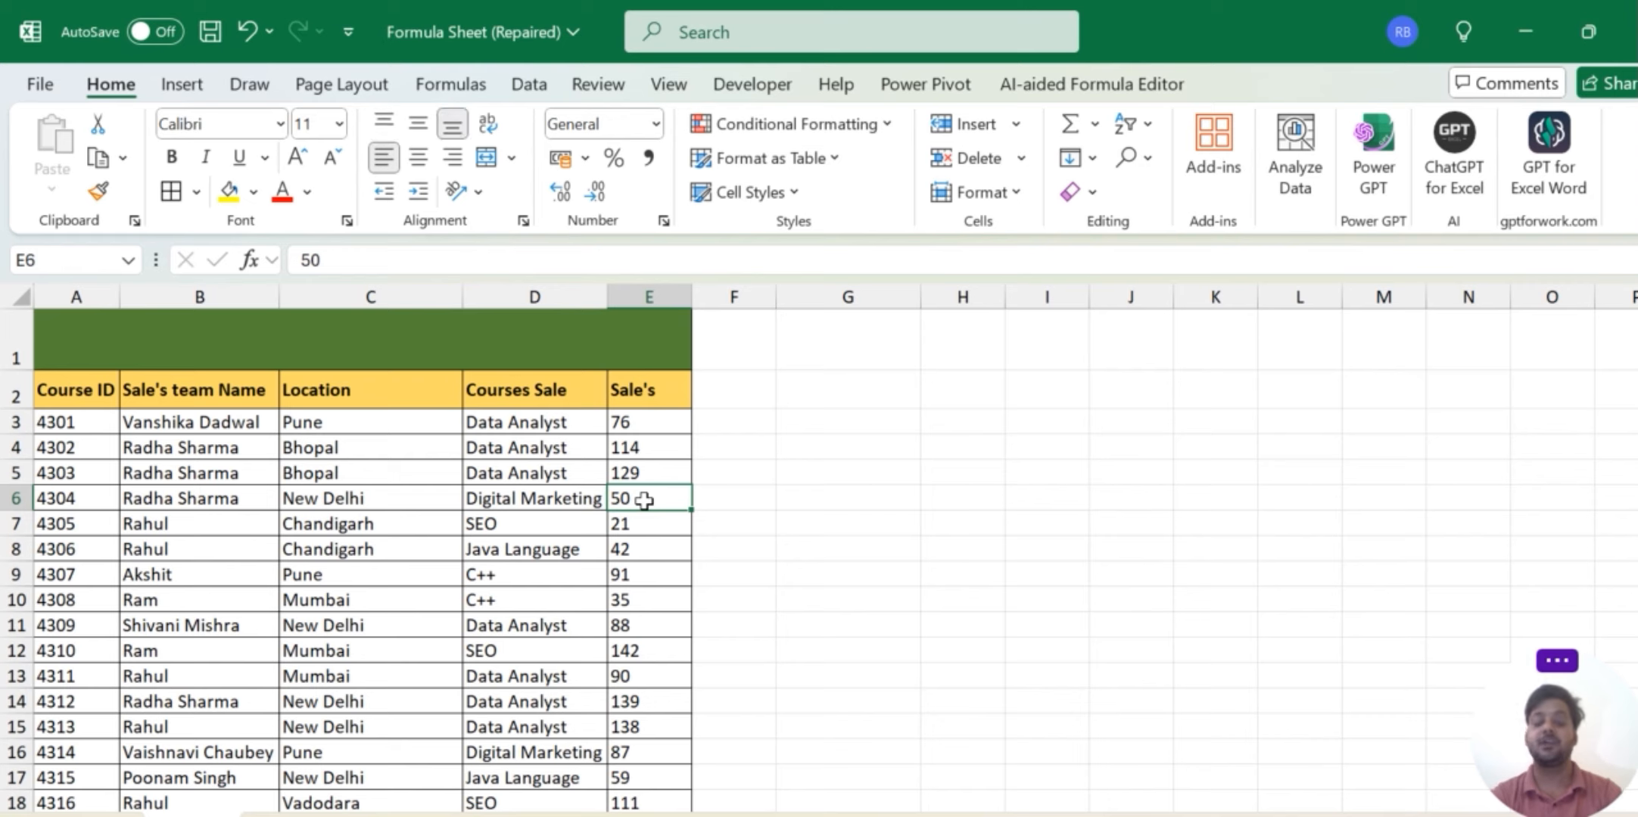
click(408, 474)
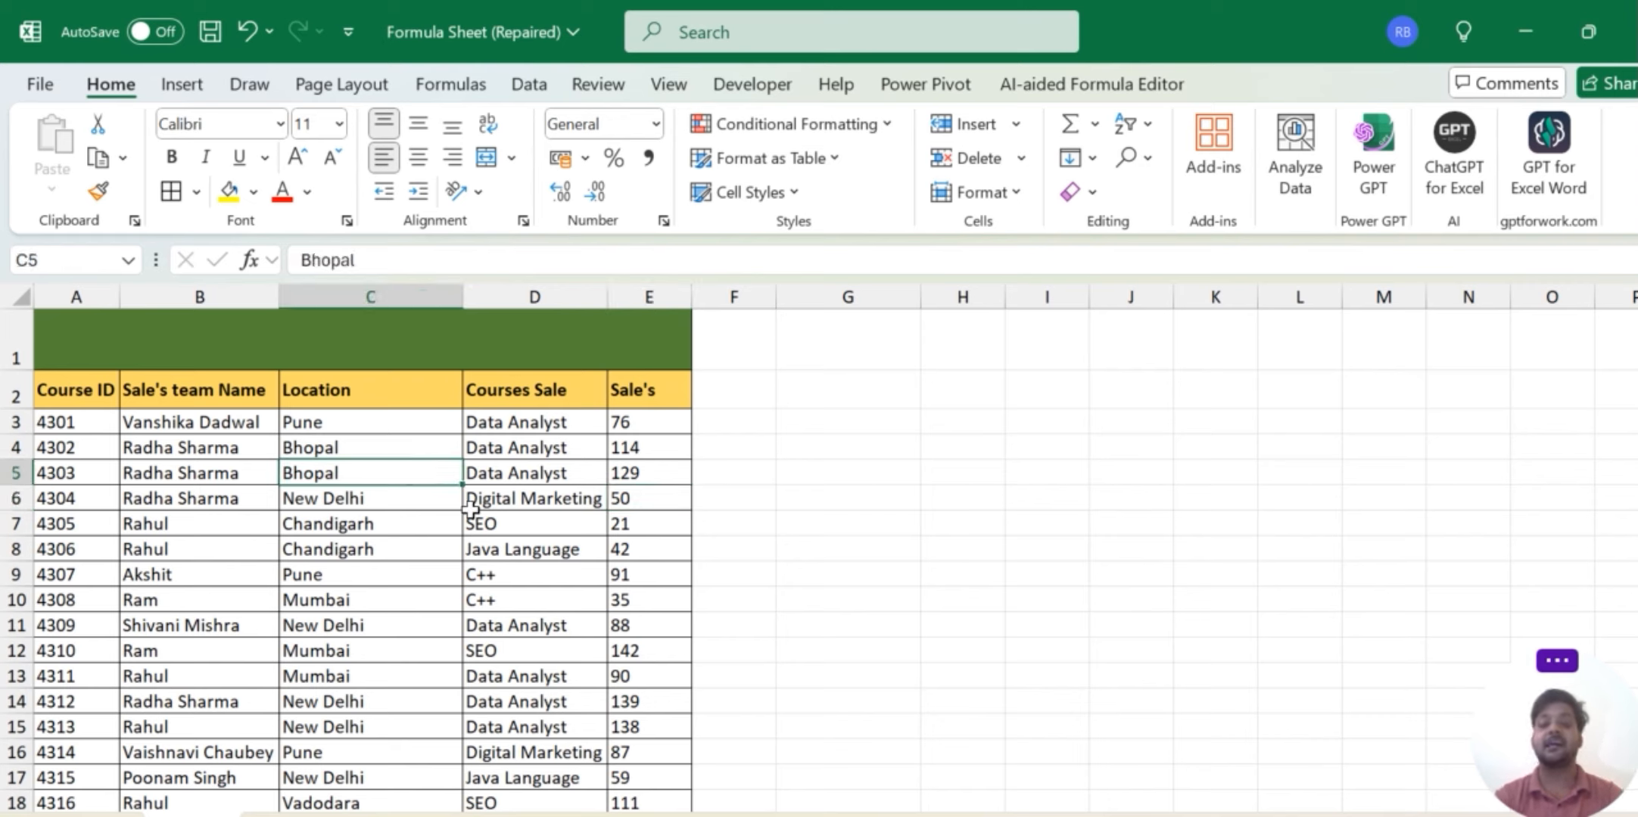
click(537, 430)
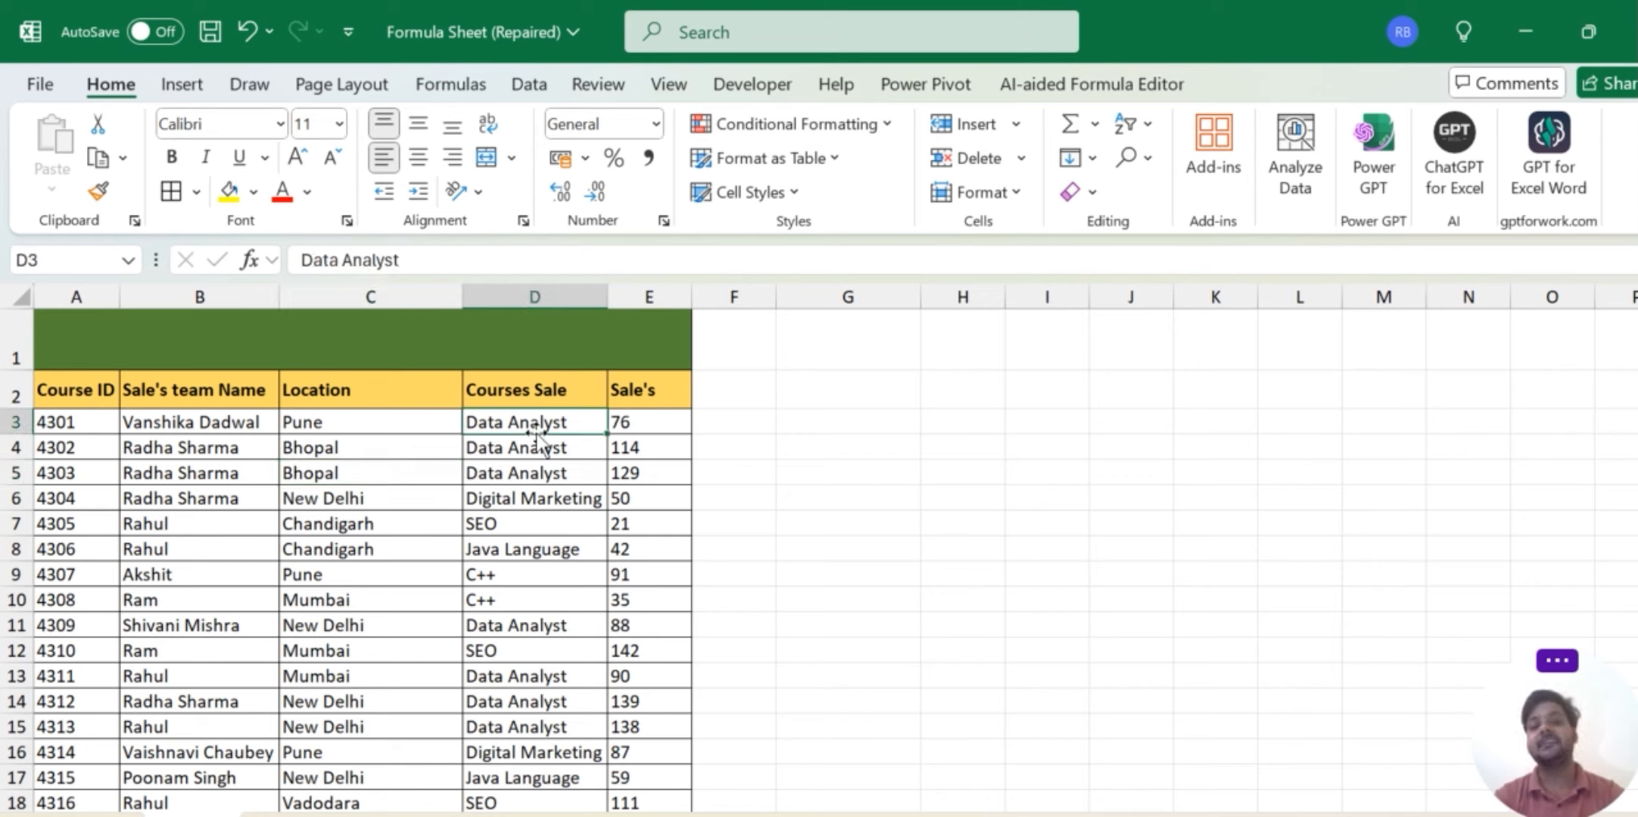
Try to total individual Sale's cells in G3 with a SUM formula adding E3, E4, E5 and E13, and discard it.
click(769, 422)
click(854, 420)
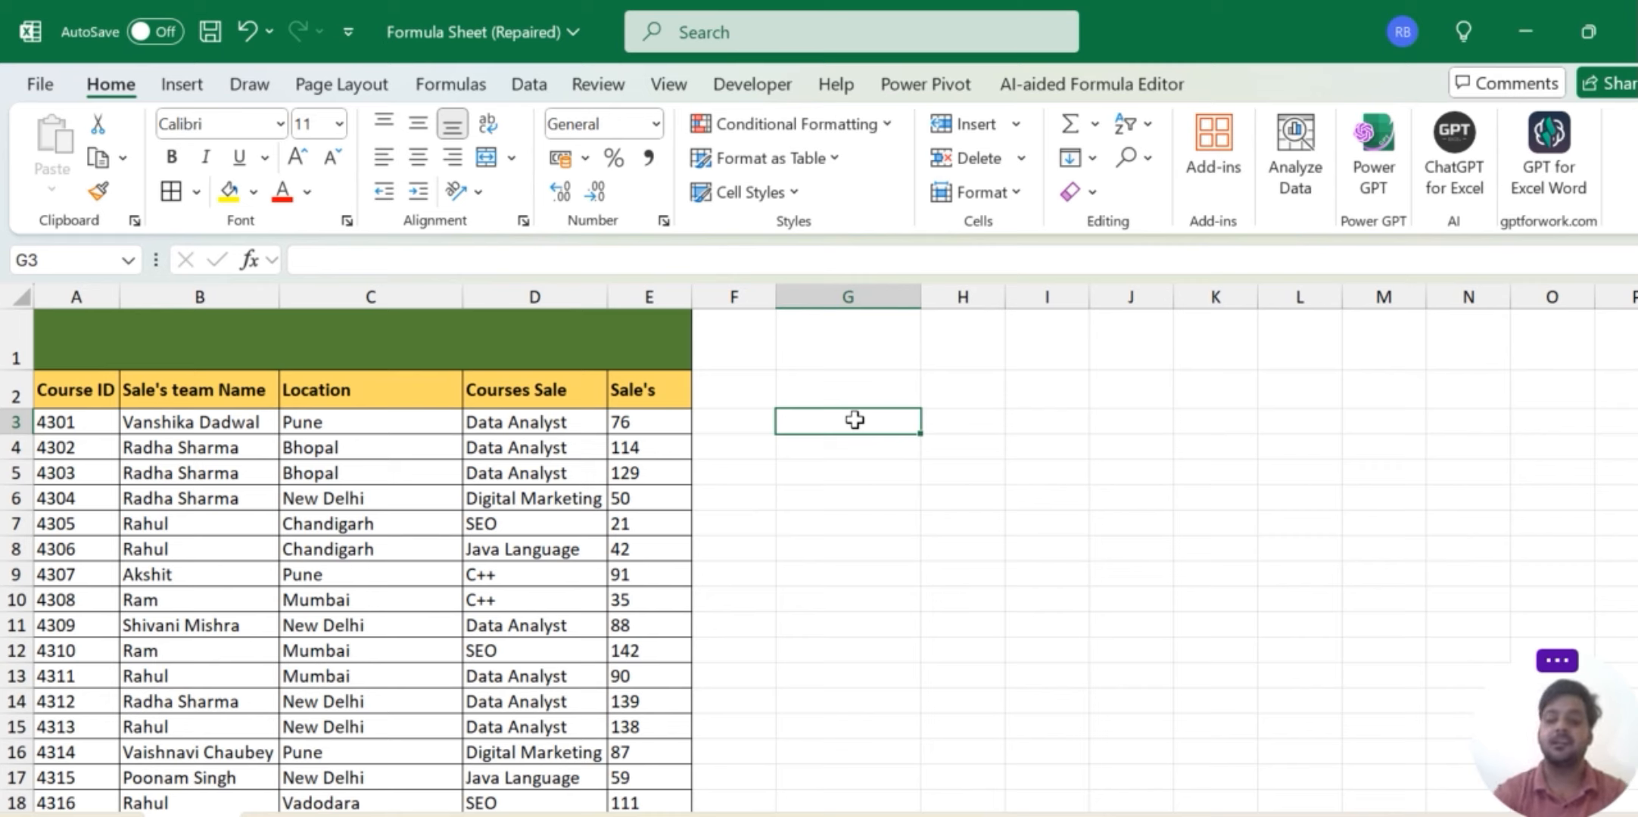
text(=sum)
key(Tab)
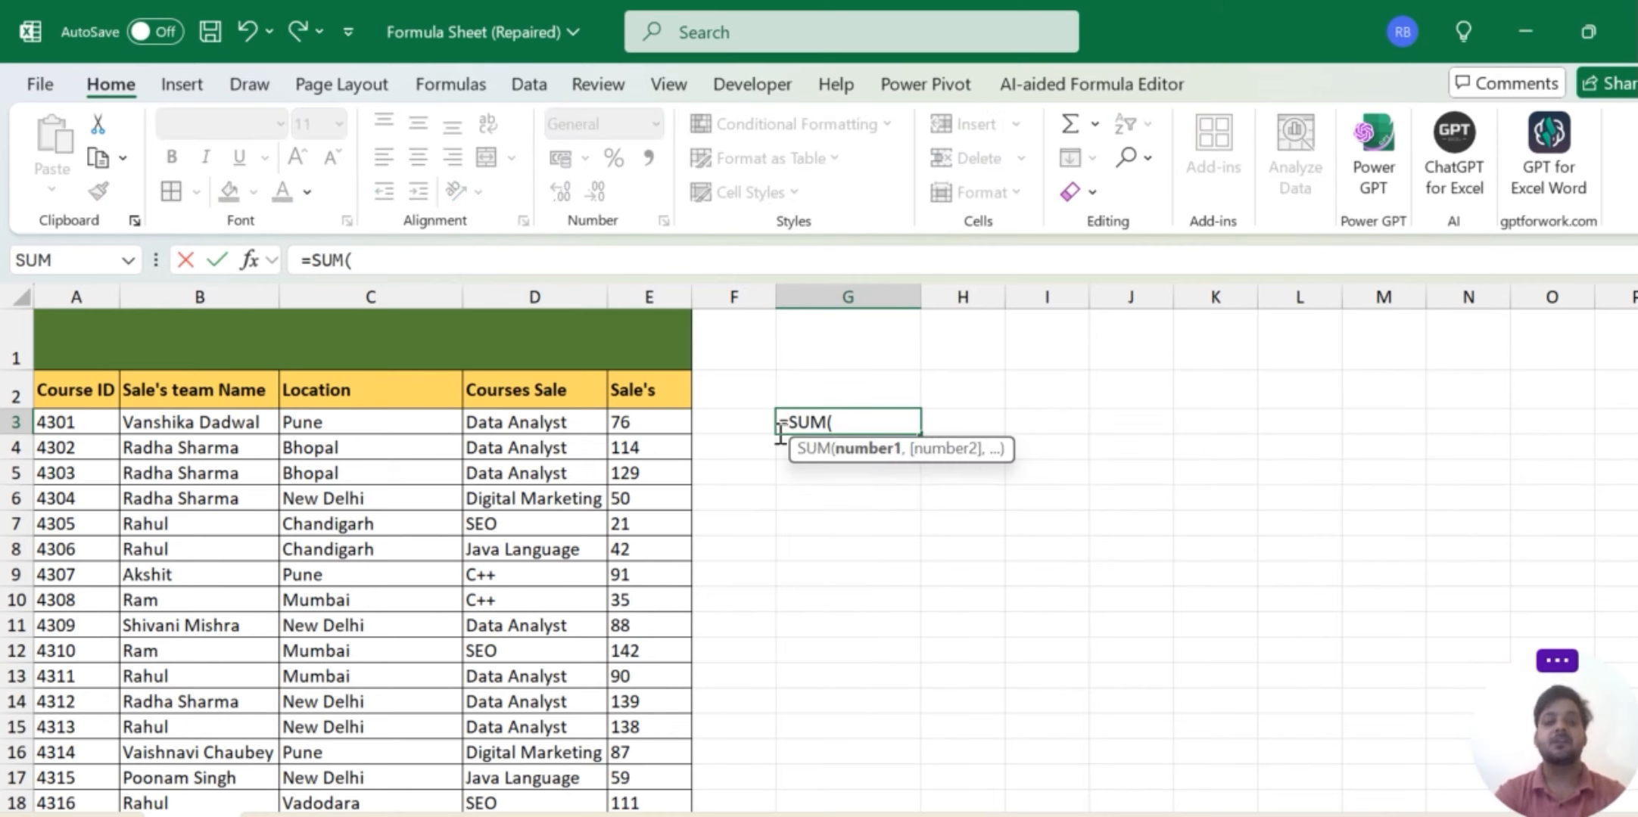
click(662, 426)
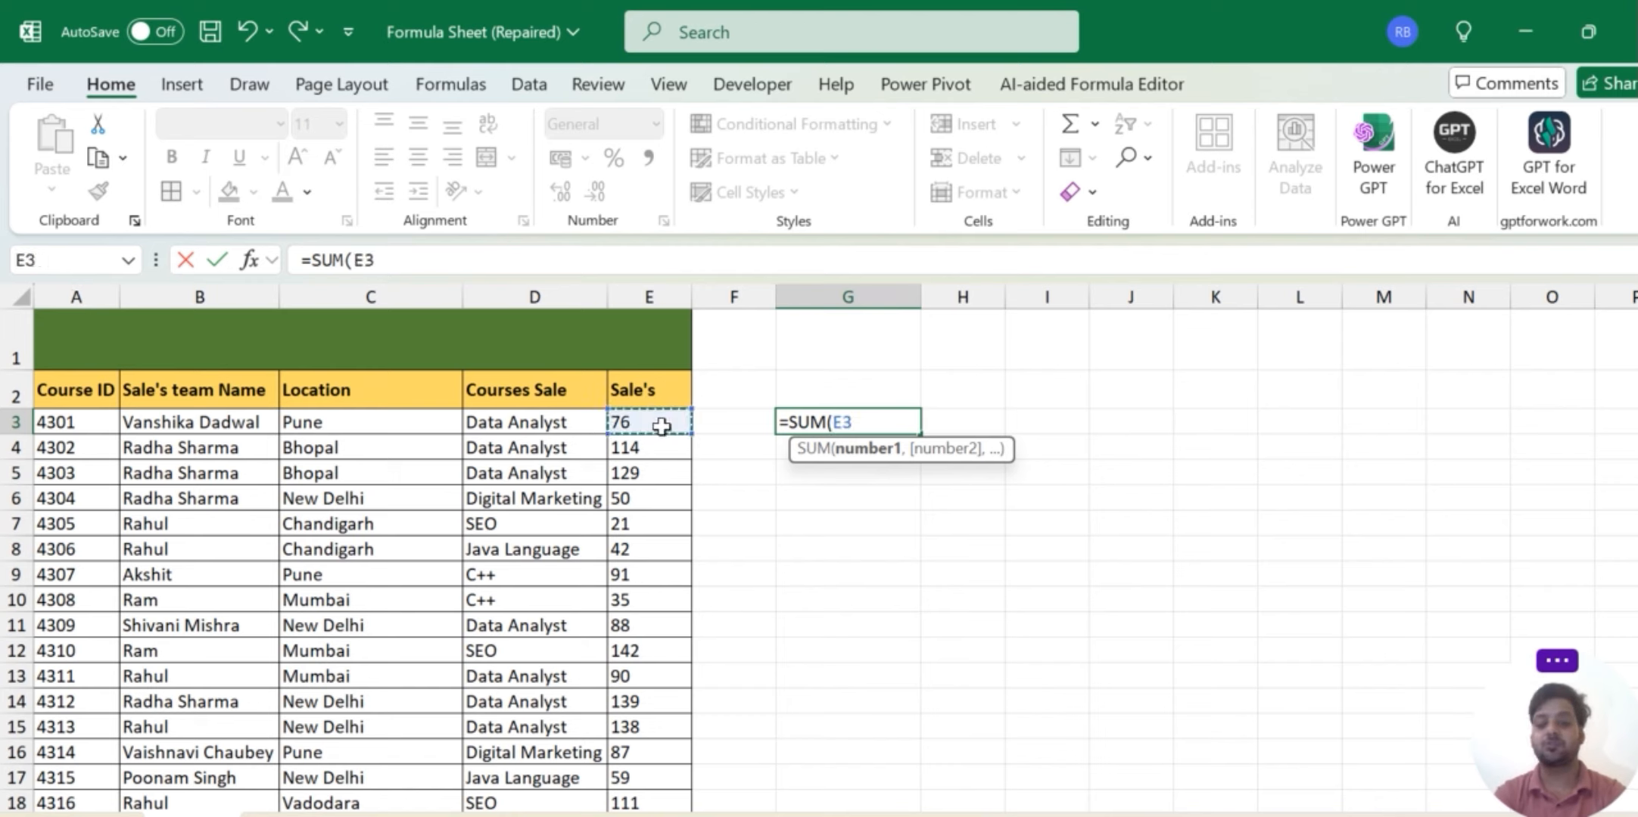
text(+)
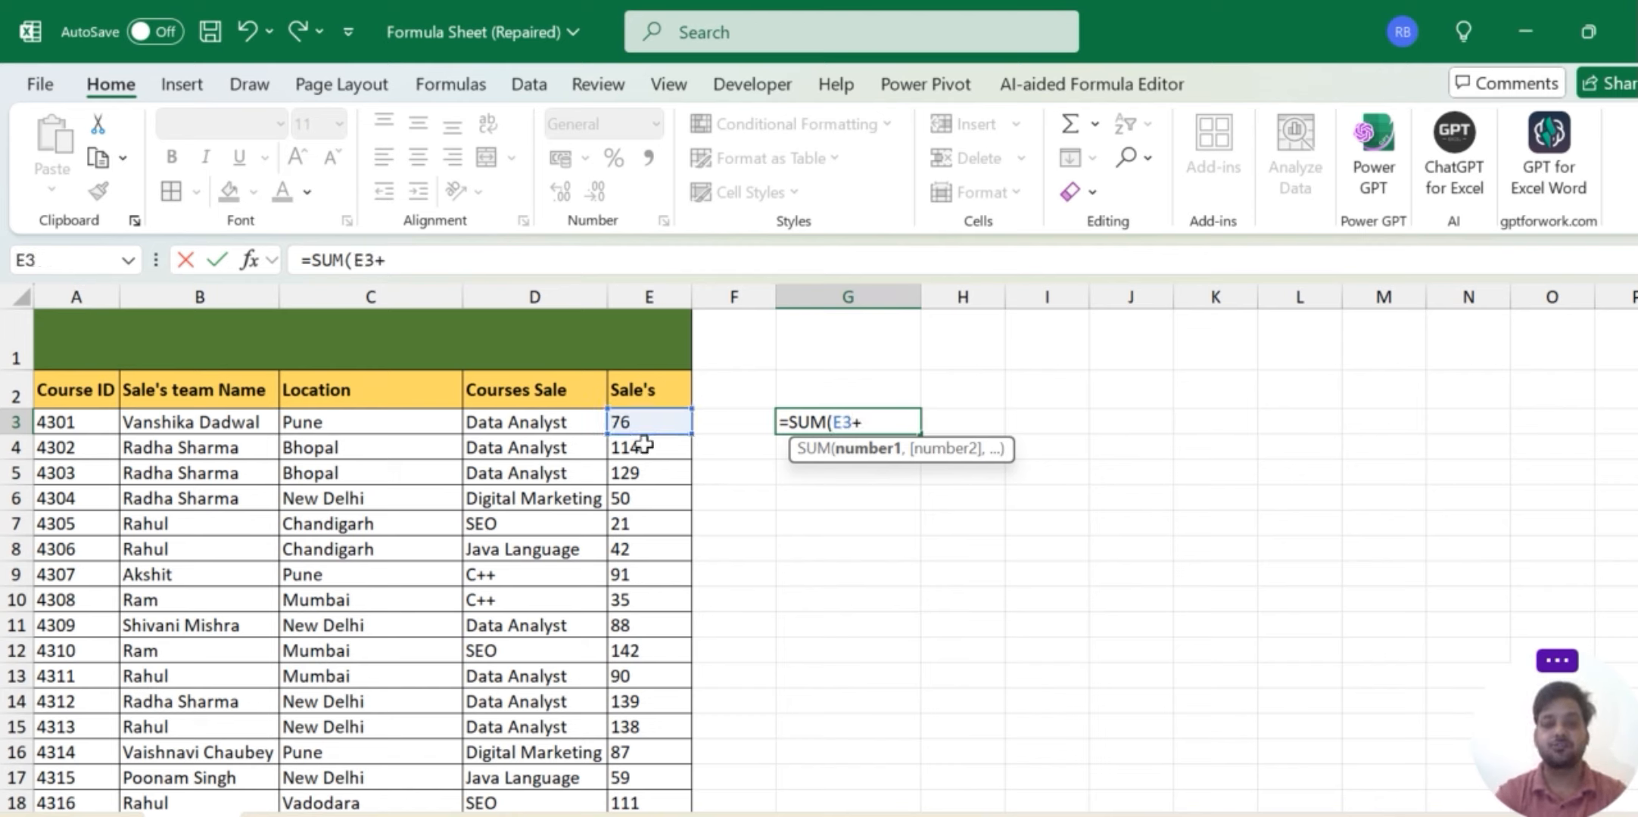
click(641, 449)
text(+)
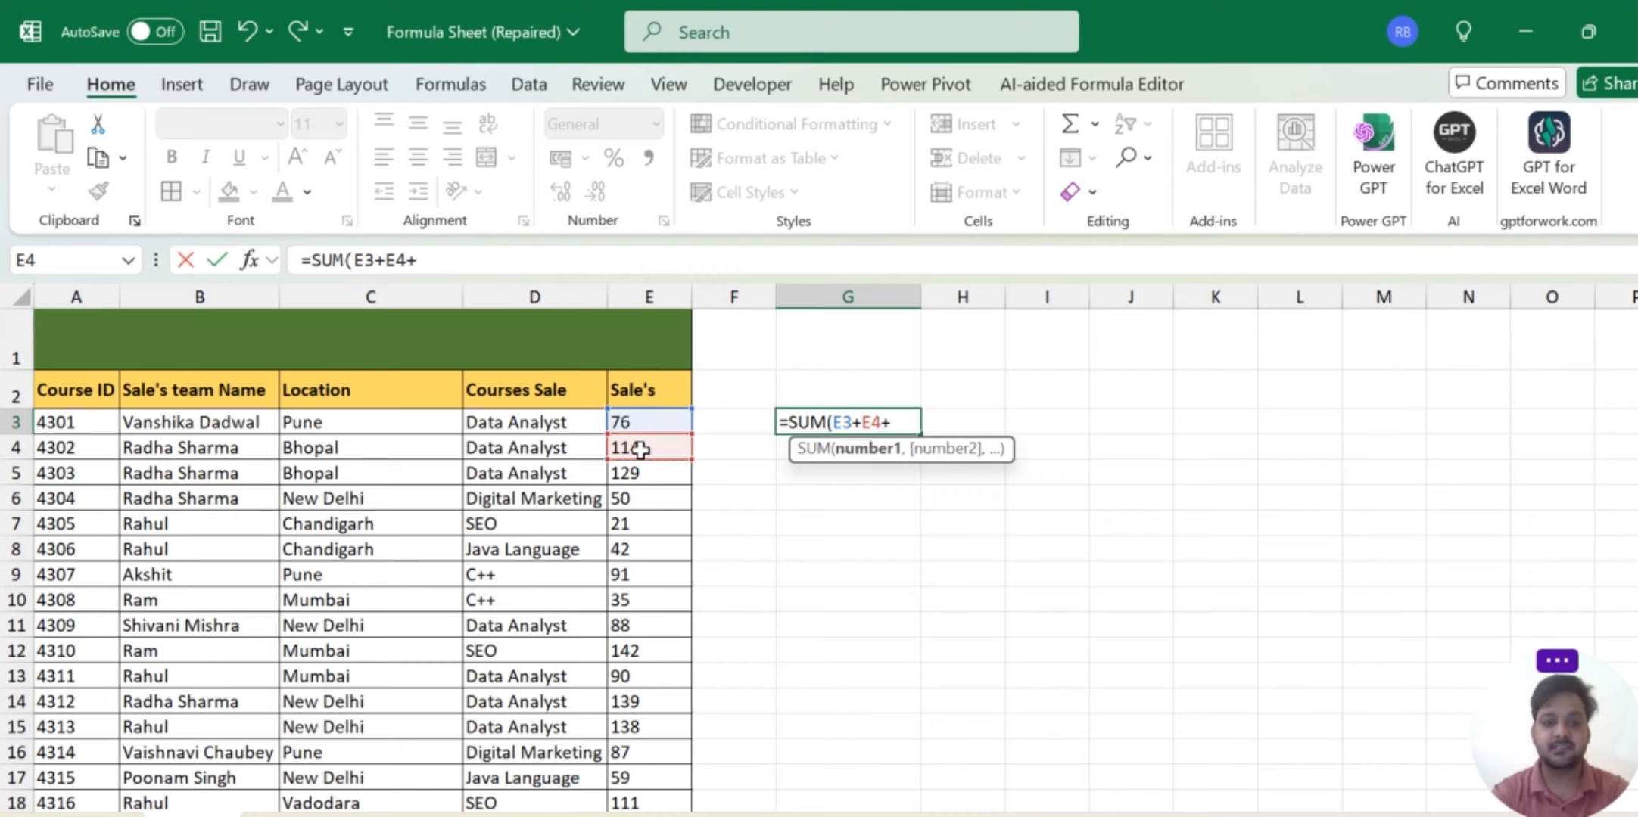
click(639, 476)
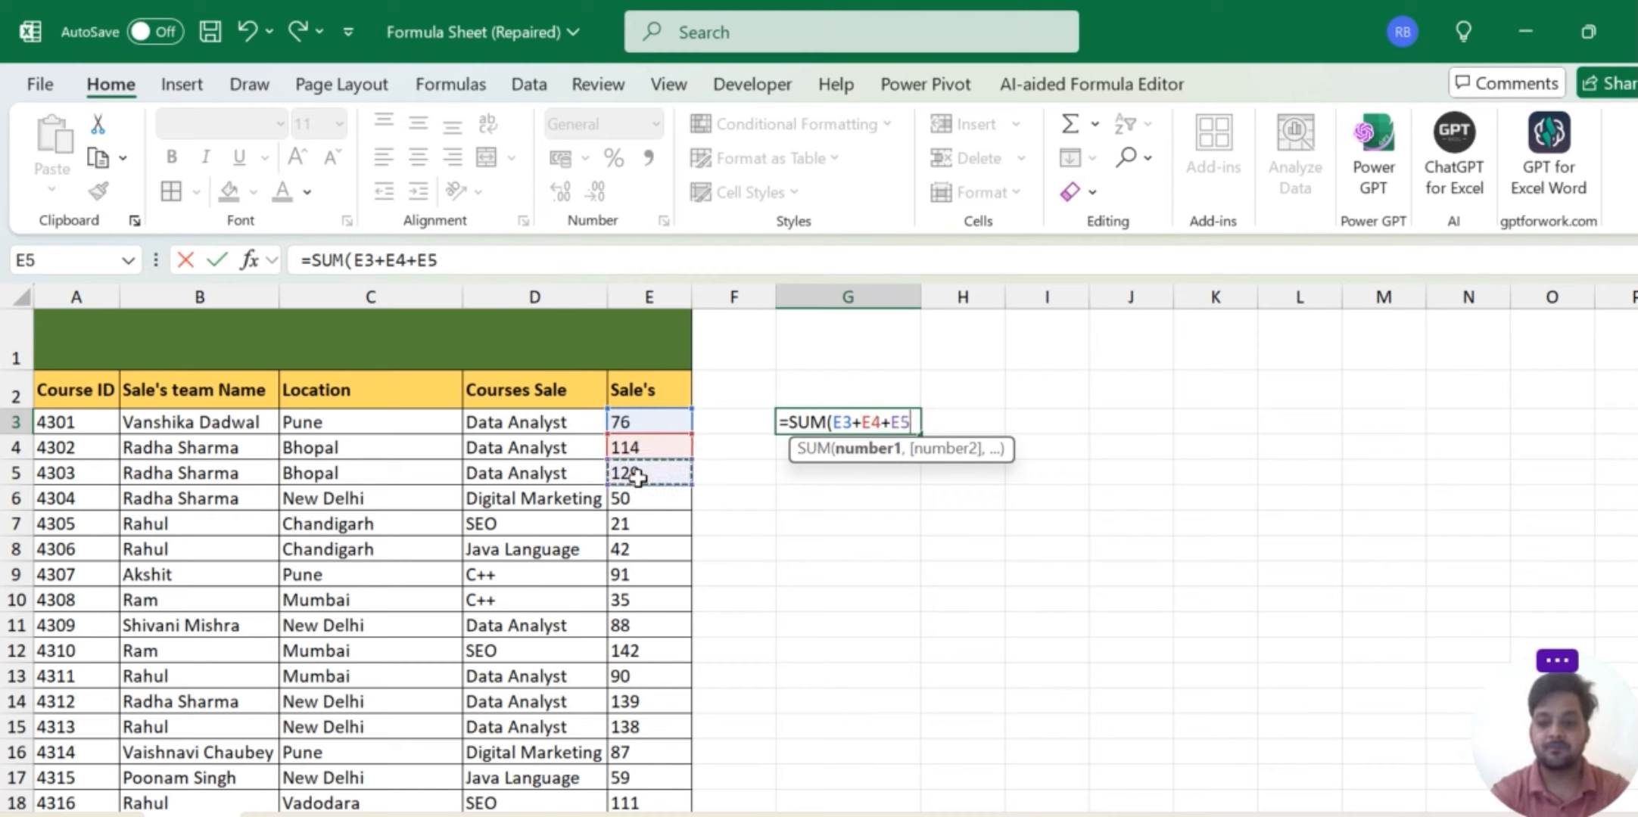
text(+)
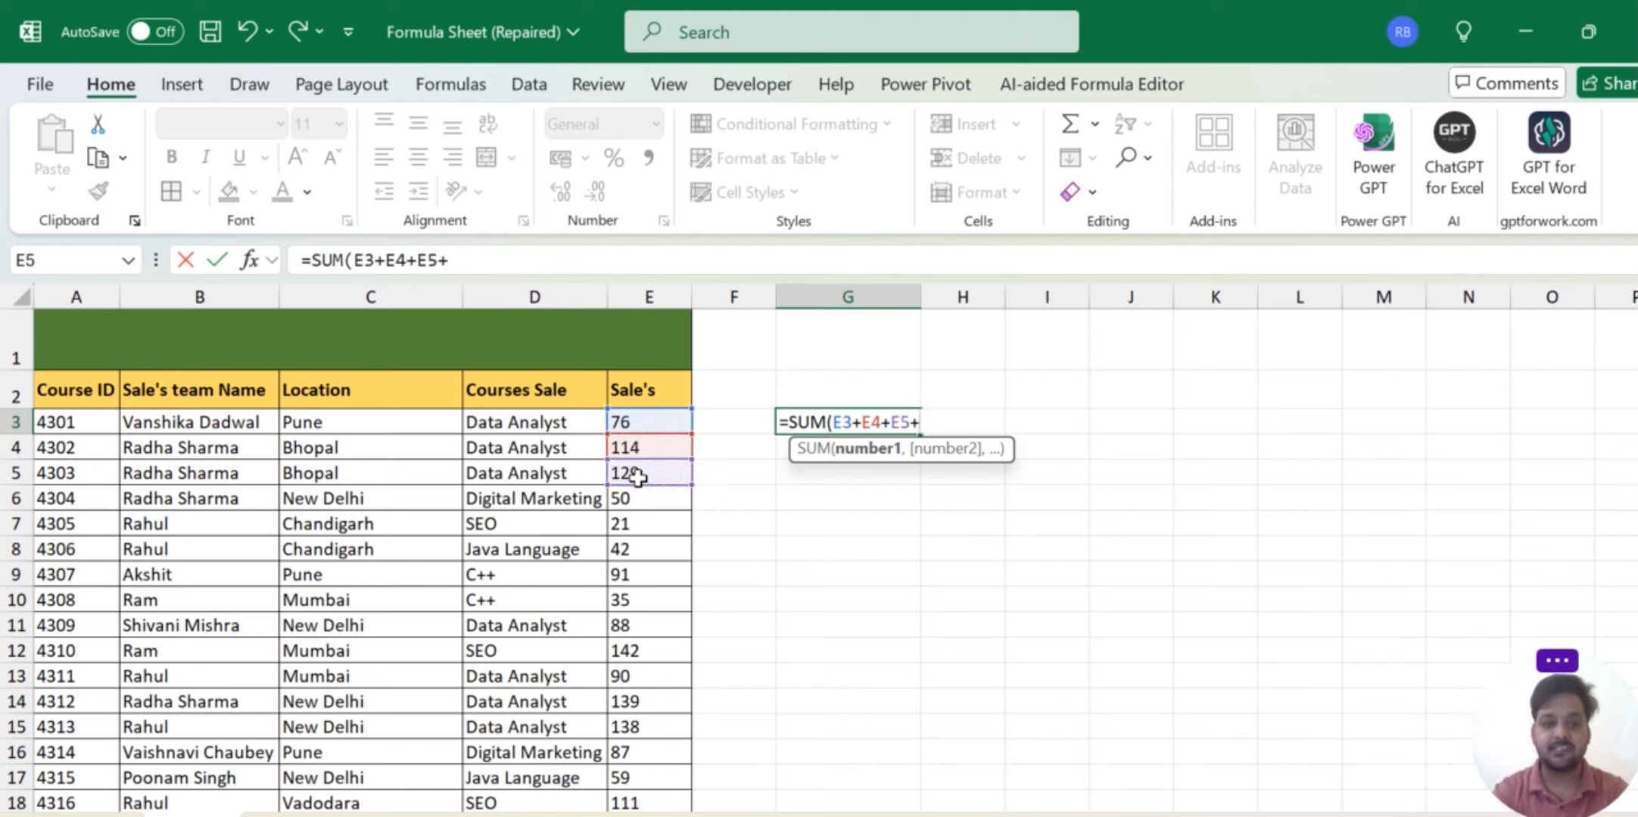
click(611, 676)
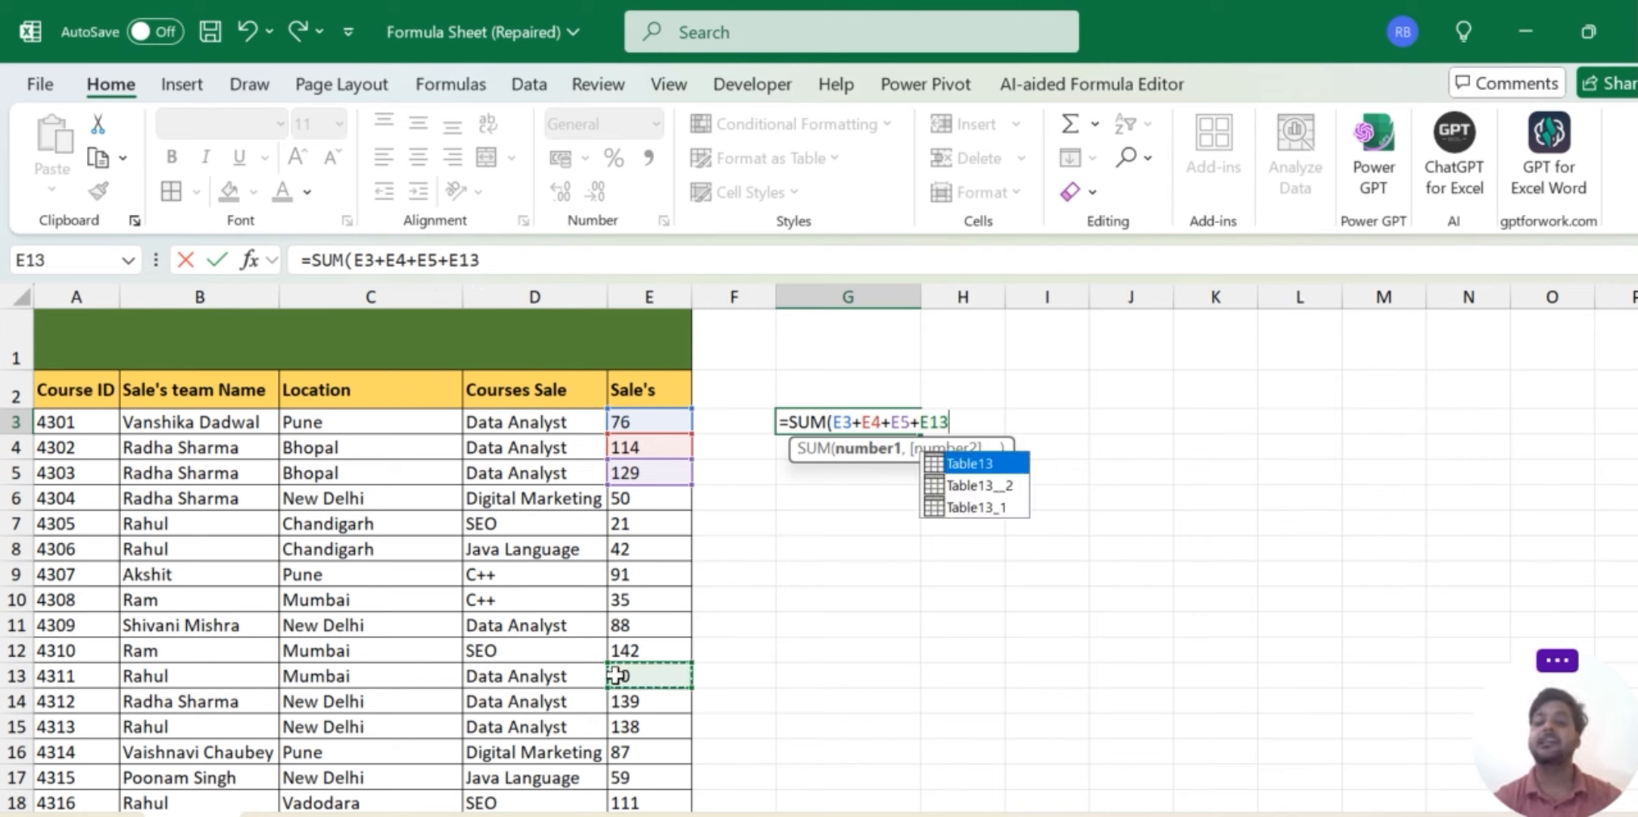
key(BackSpace)
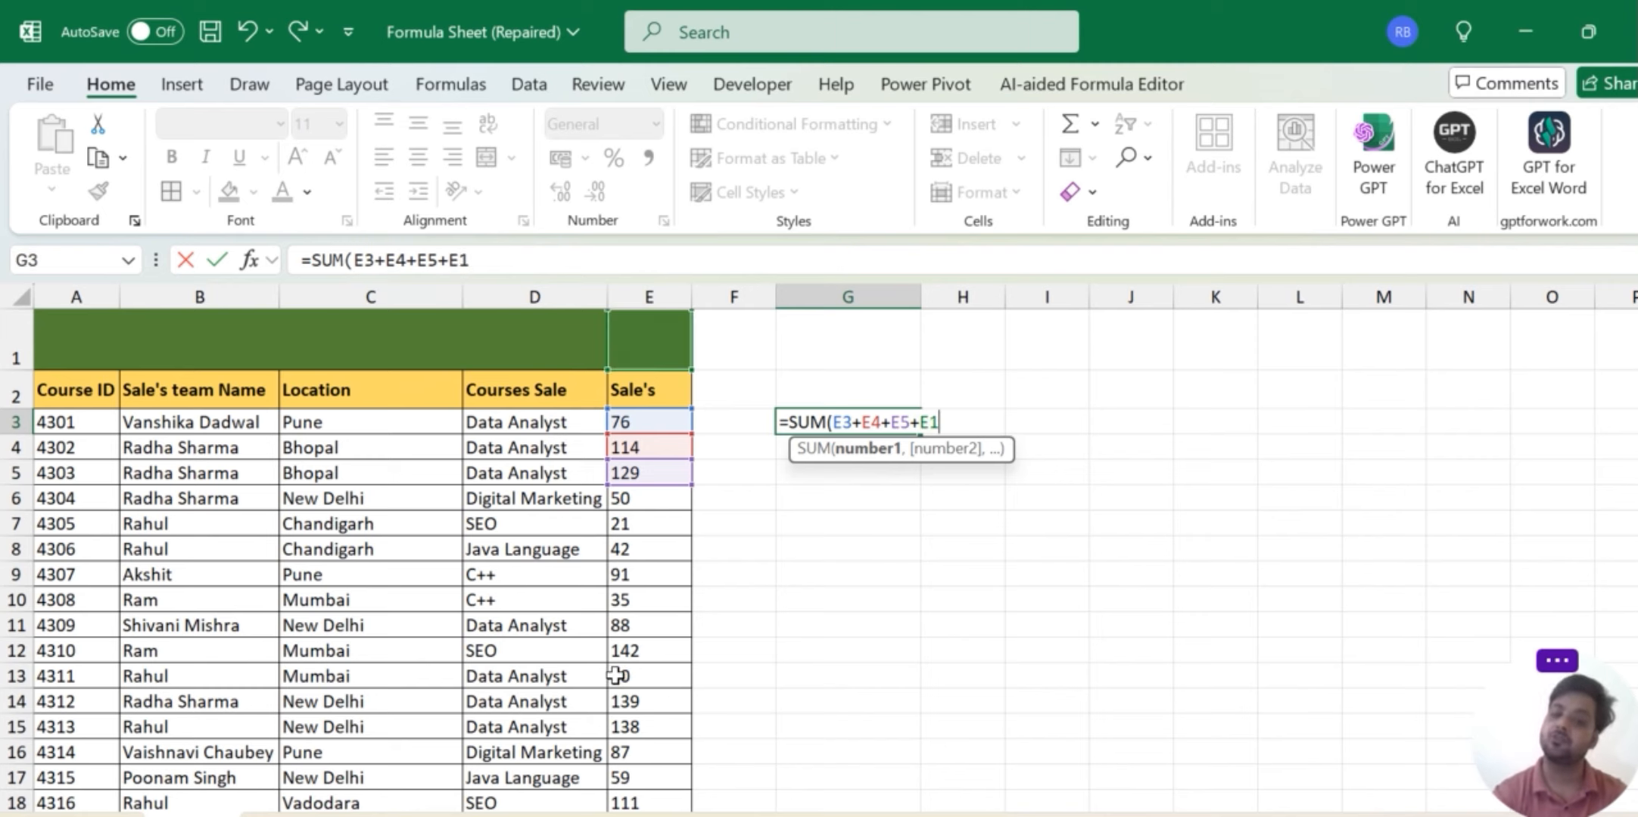
key(BackSpace)
key(BackSpace)
key(BackSpace)
key(BackSpace)
key(BackSpace)
key(BackSpace)
key(BackSpace)
key(BackSpace)
key(BackSpace)
key(BackSpace)
key(BackSpace)
key(BackSpace)
key(BackSpace)
key(BackSpace)
key(BackSpace)
key(BackSpace)
key(Return)
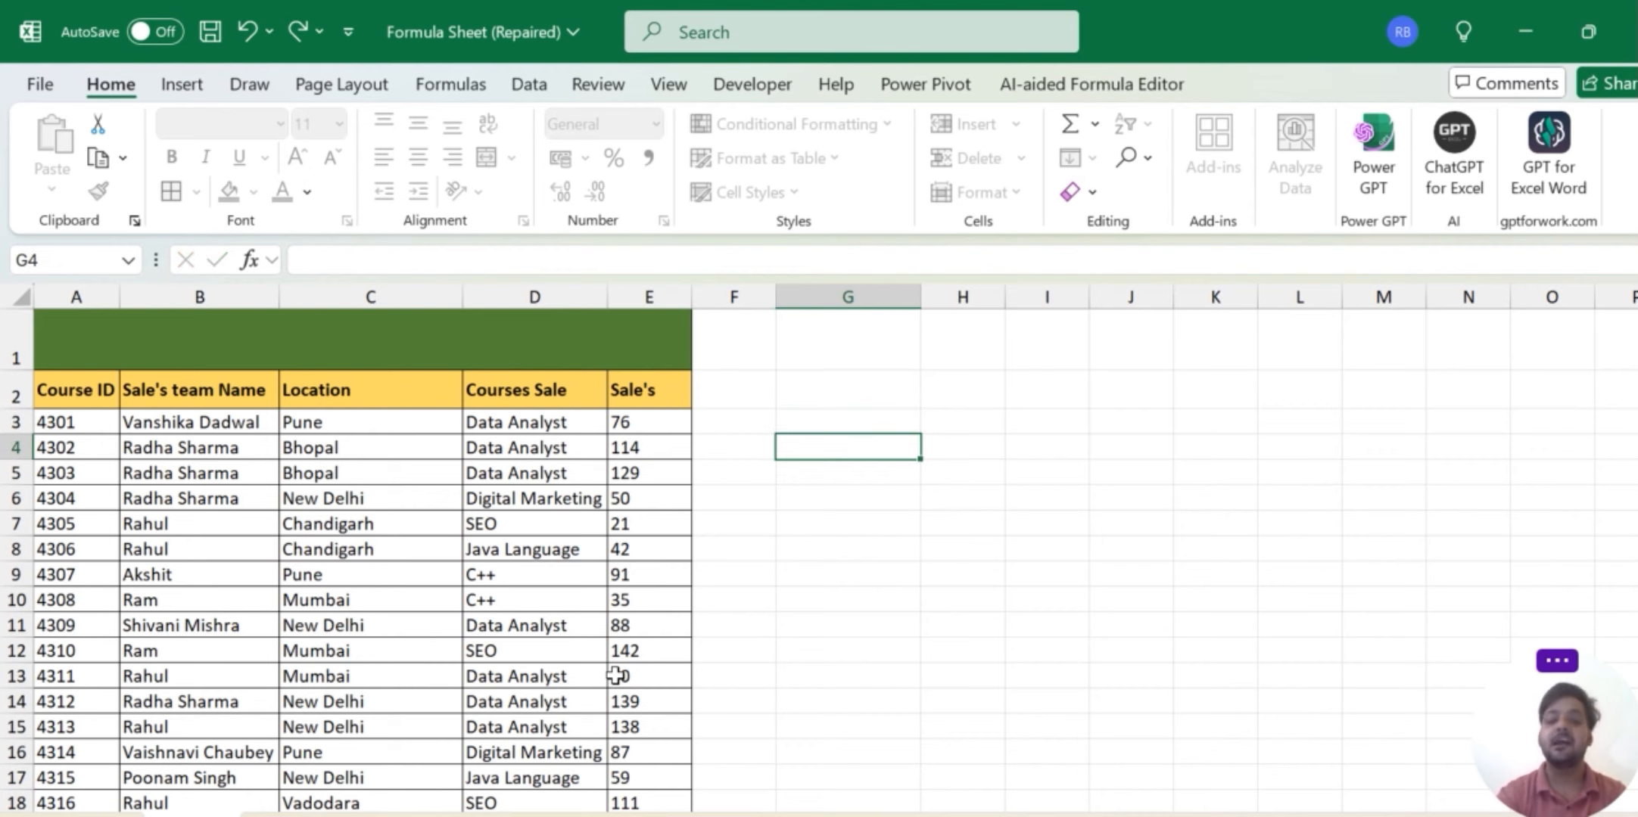
key(Up)
text(=su)
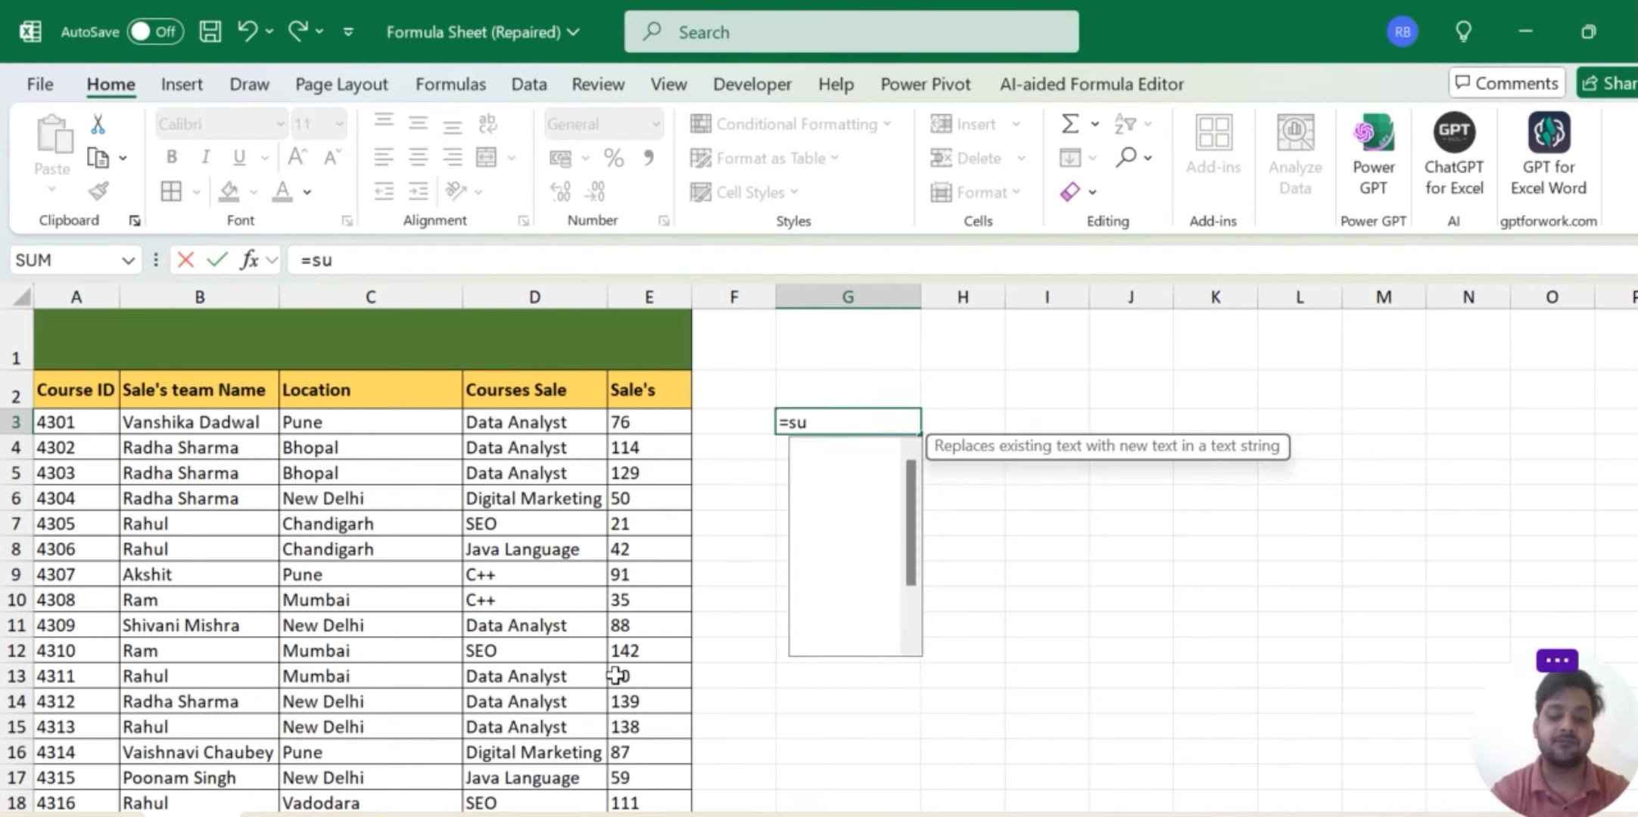
text(mif)
key(Tab)
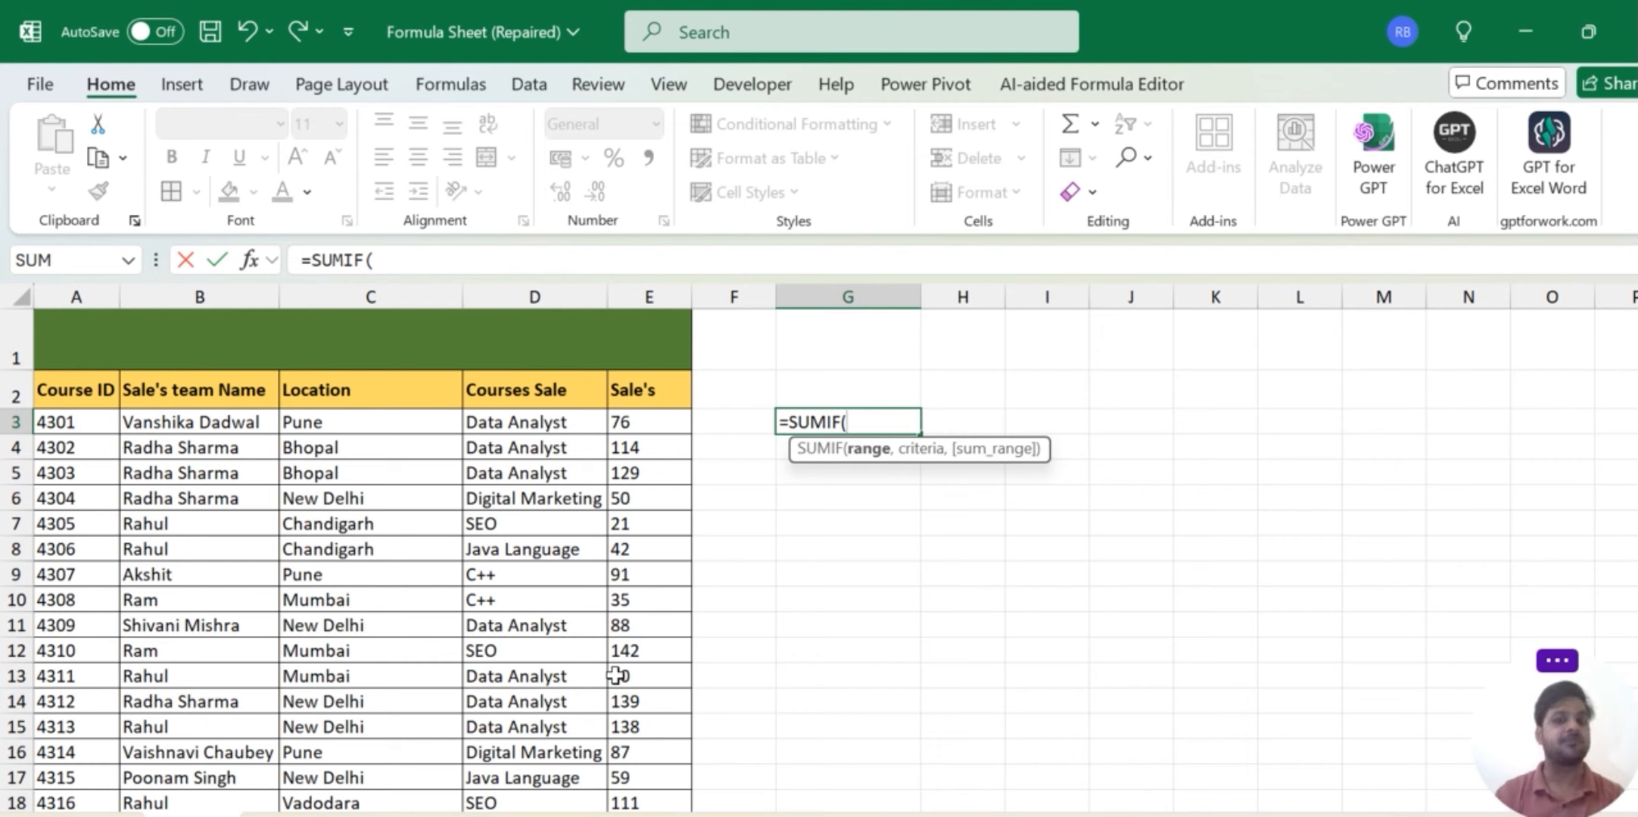
key(BackSpace)
key(BackSpace)
key(BackSpace)
key(BackSpace)
key(BackSpace)
key(BackSpace)
key(BackSpace)
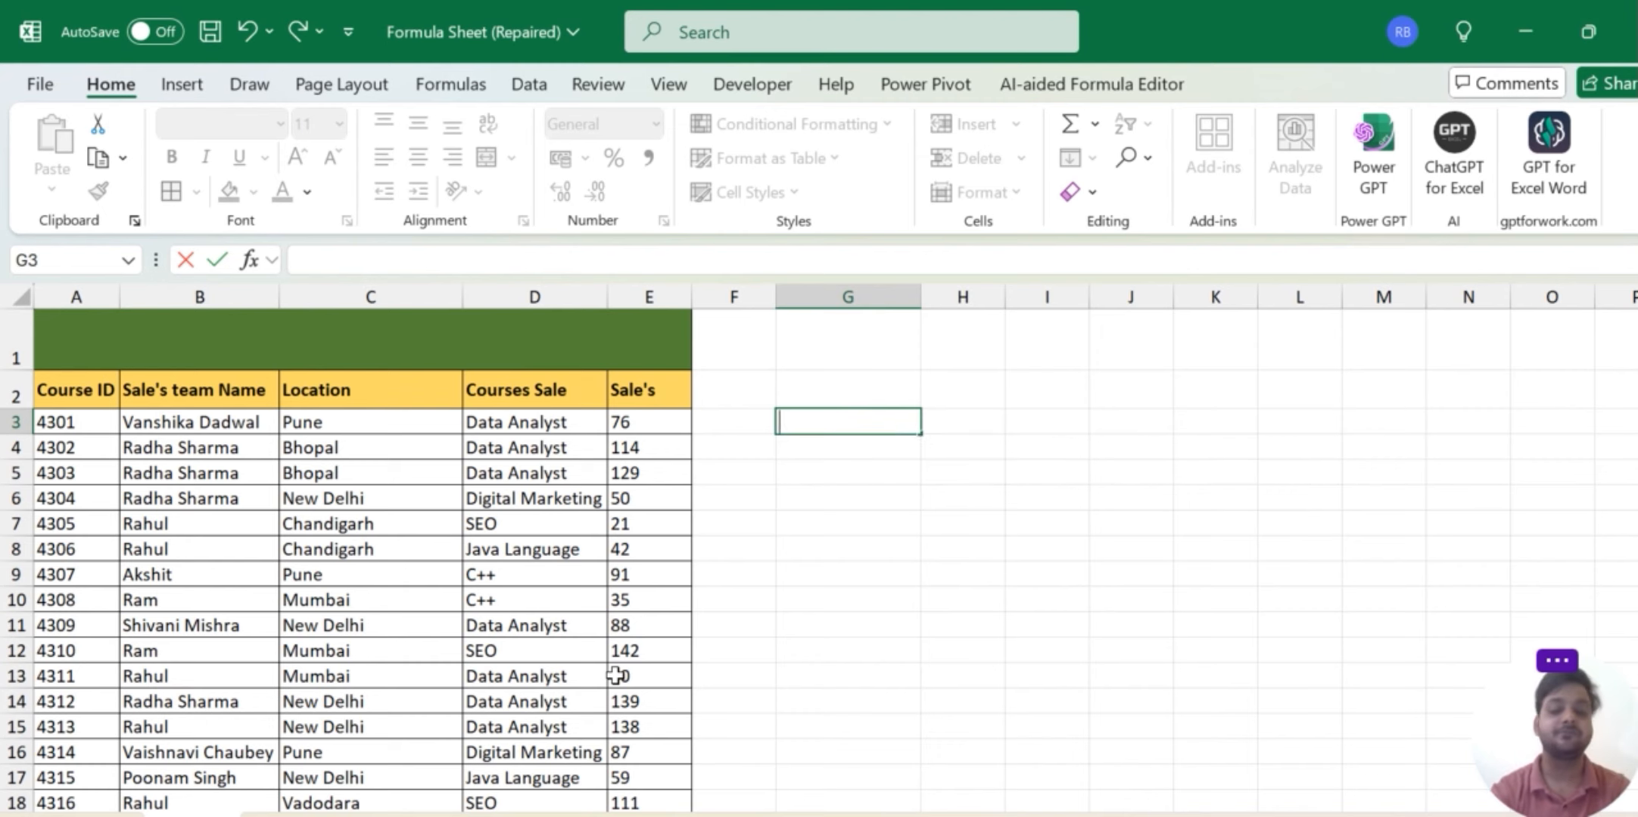
key(Return)
Copy the Courses Sale and Sale's headers from D2:E2 to G2:H2 and fit column G to its contents.
key(Up)
key(Up)
key(Left)
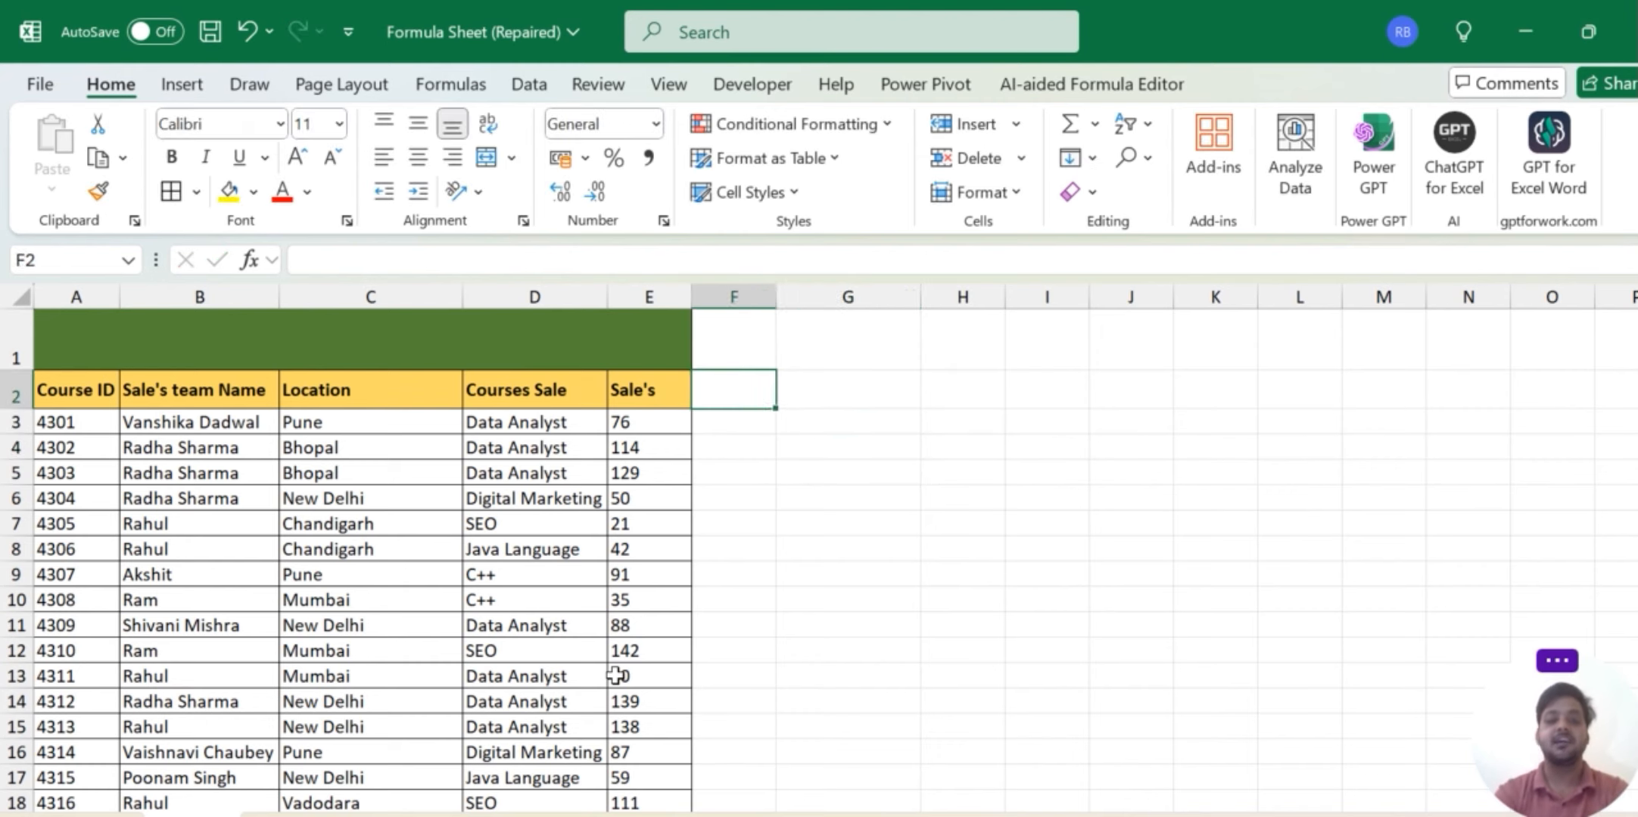
key(Left)
key(Left)
key(shift+Right)
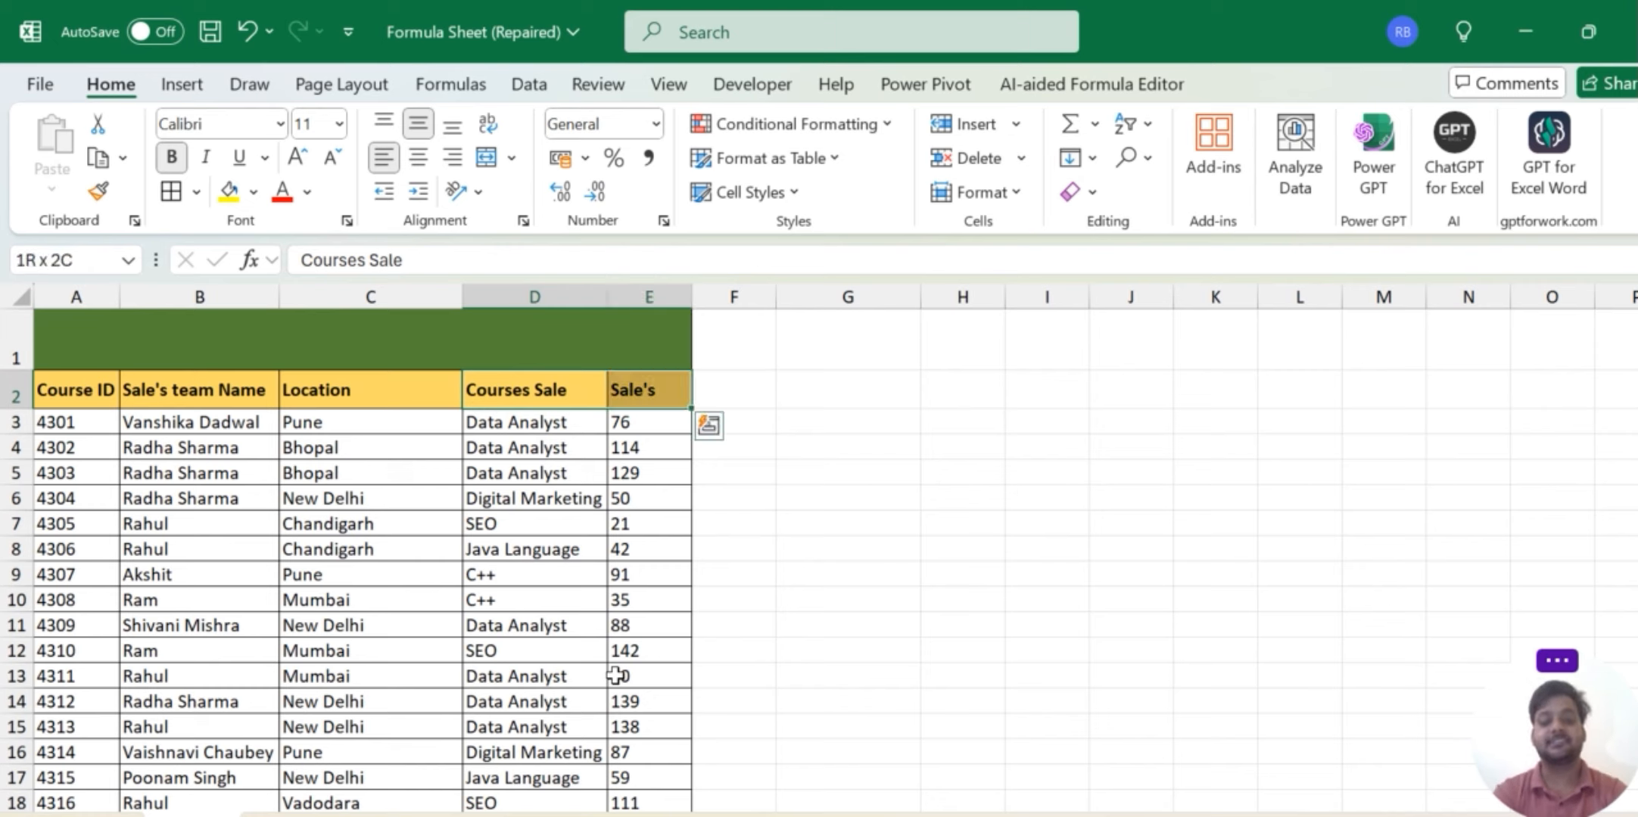
key(ctrl+c)
key(Right)
key(Right)
key(Right)
key(ctrl+v)
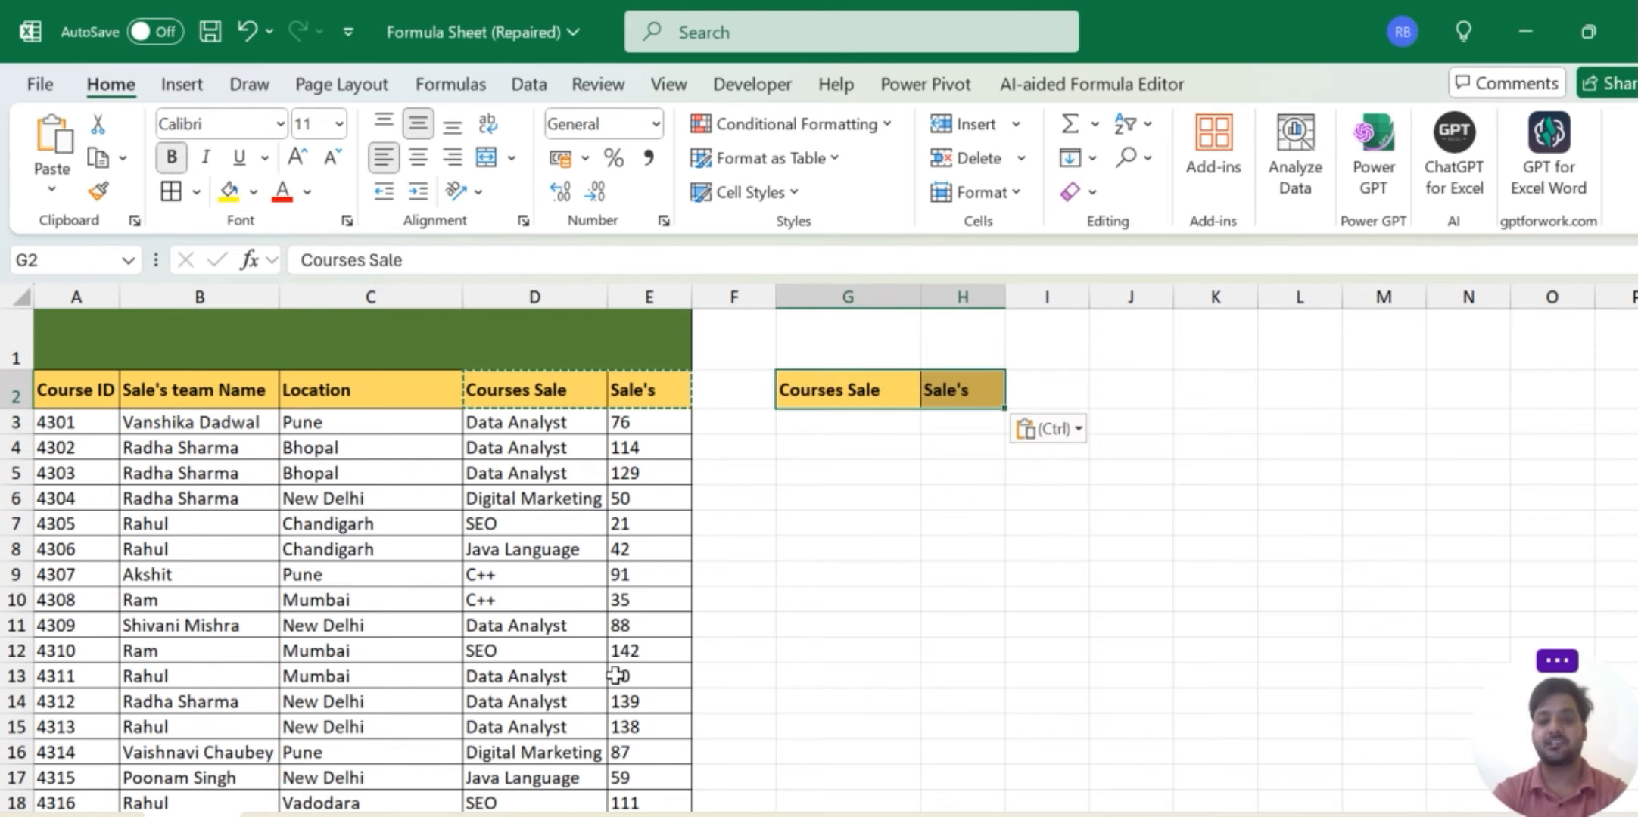
double_click(921, 298)
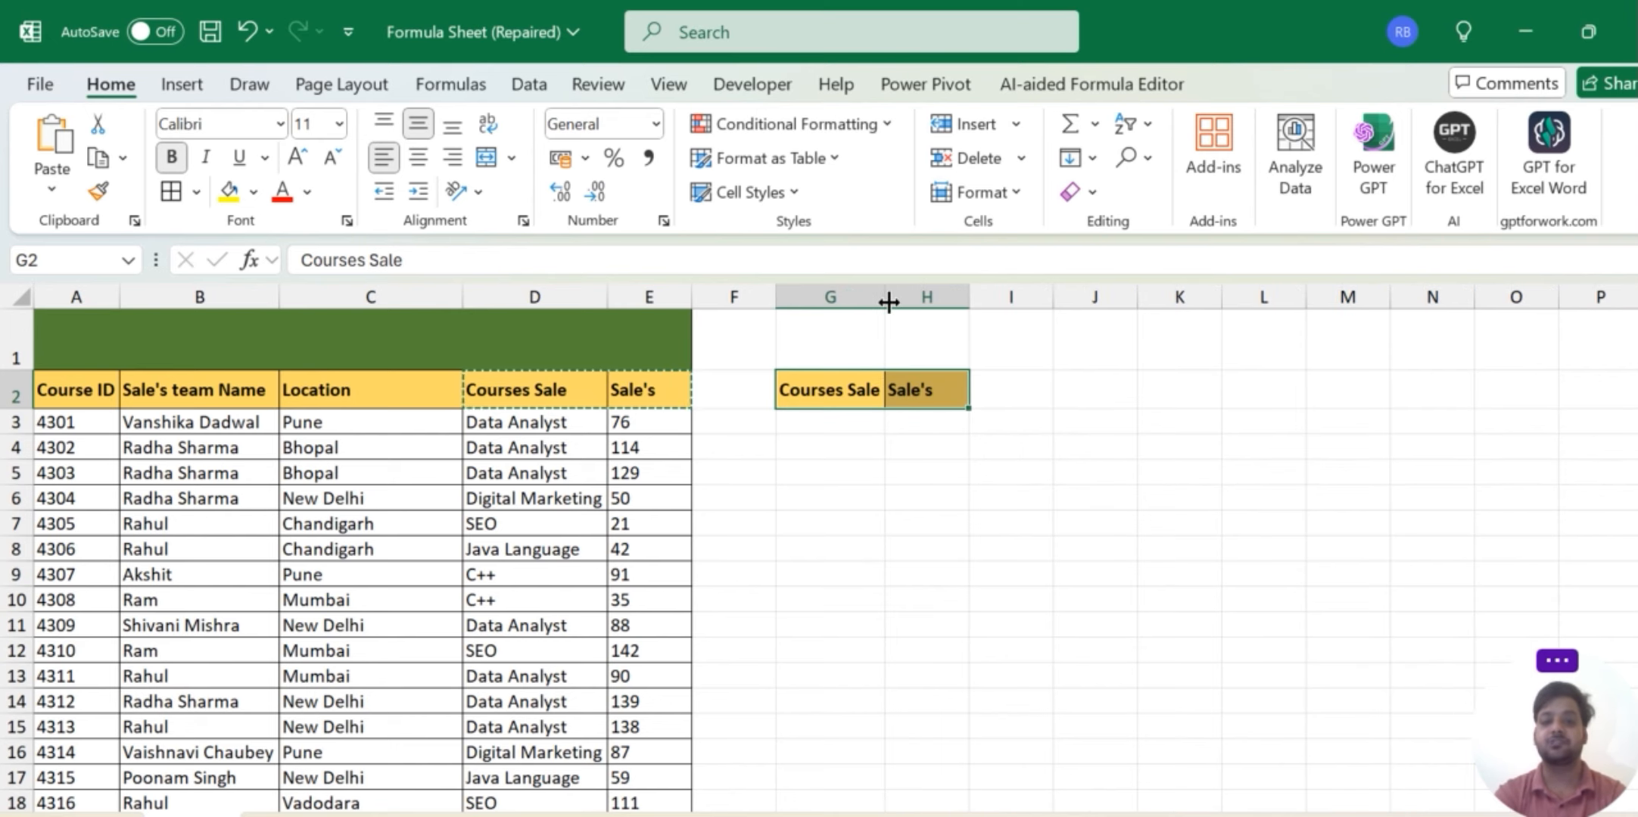
Change the copied header in G2 to Courses Name and refit column G to the new text.
click(868, 386)
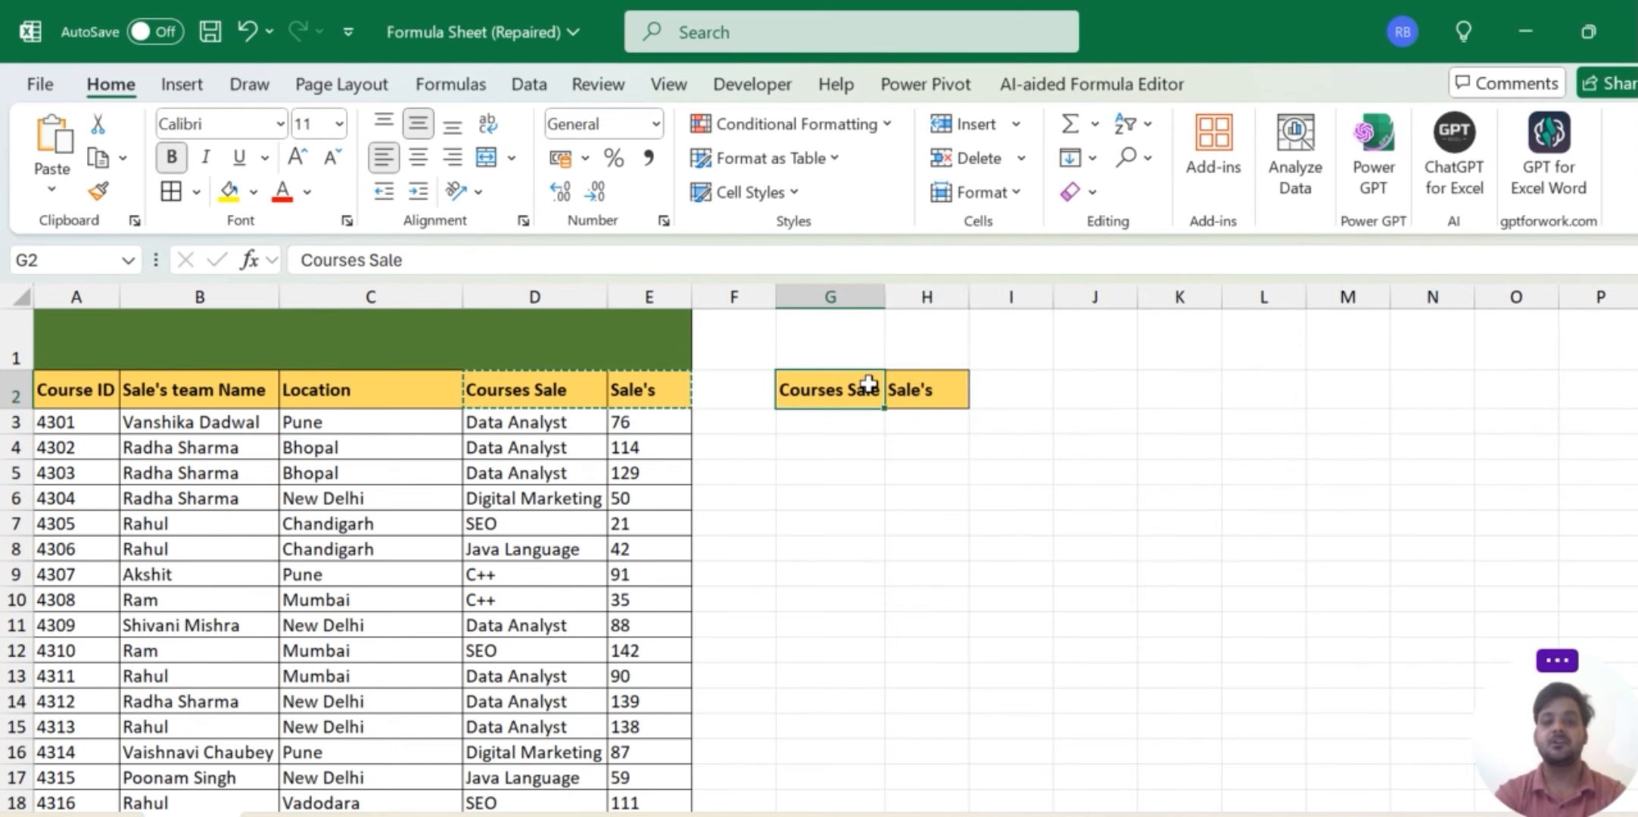
double_click(870, 384)
double_click(870, 386)
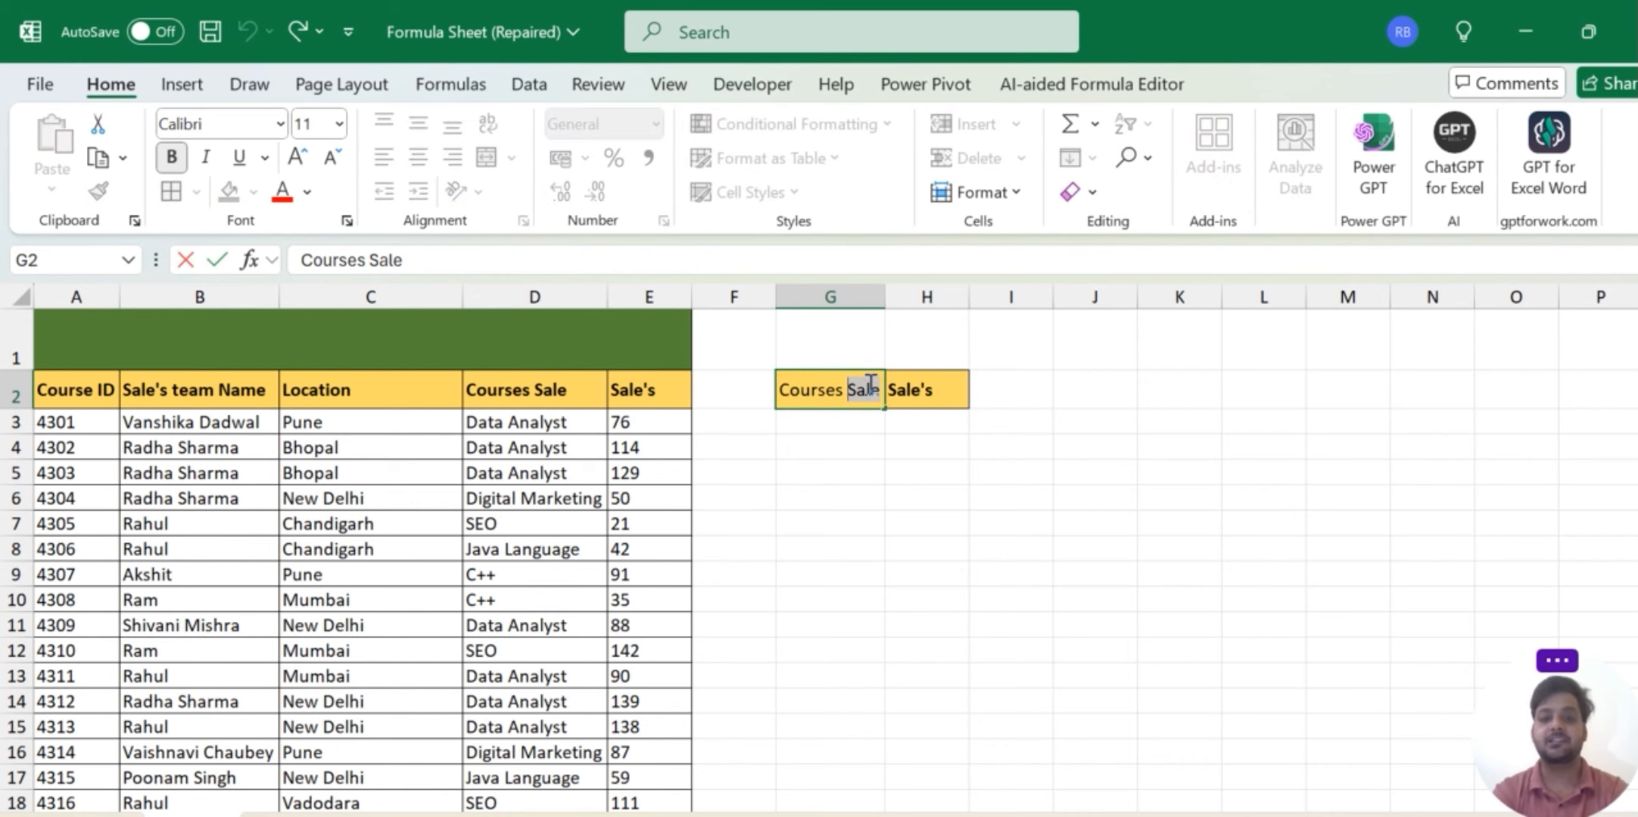
text(Name)
key(Return)
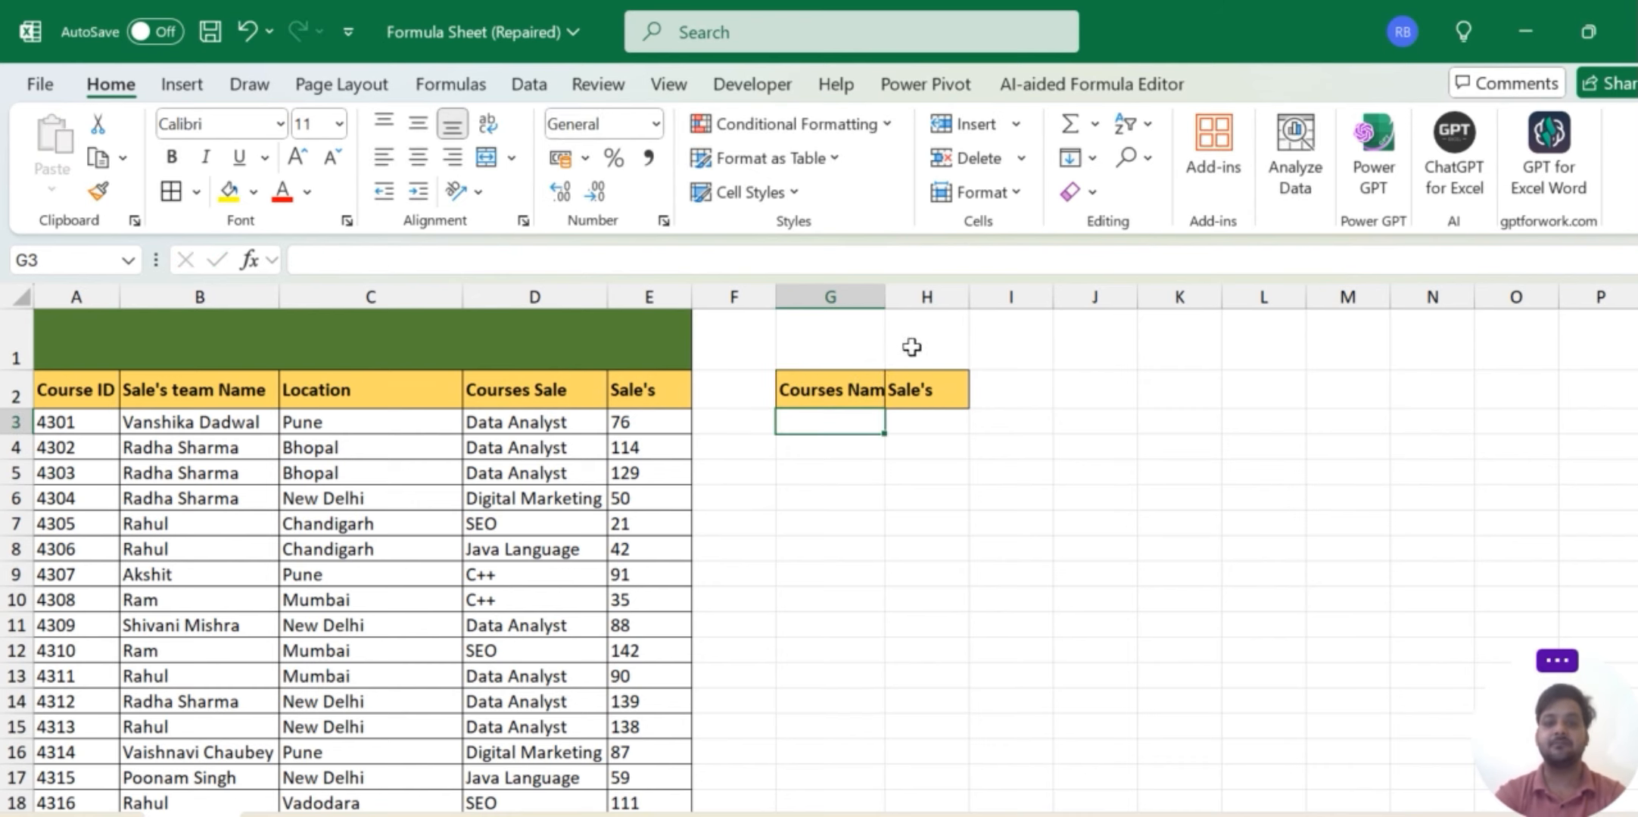
double_click(883, 295)
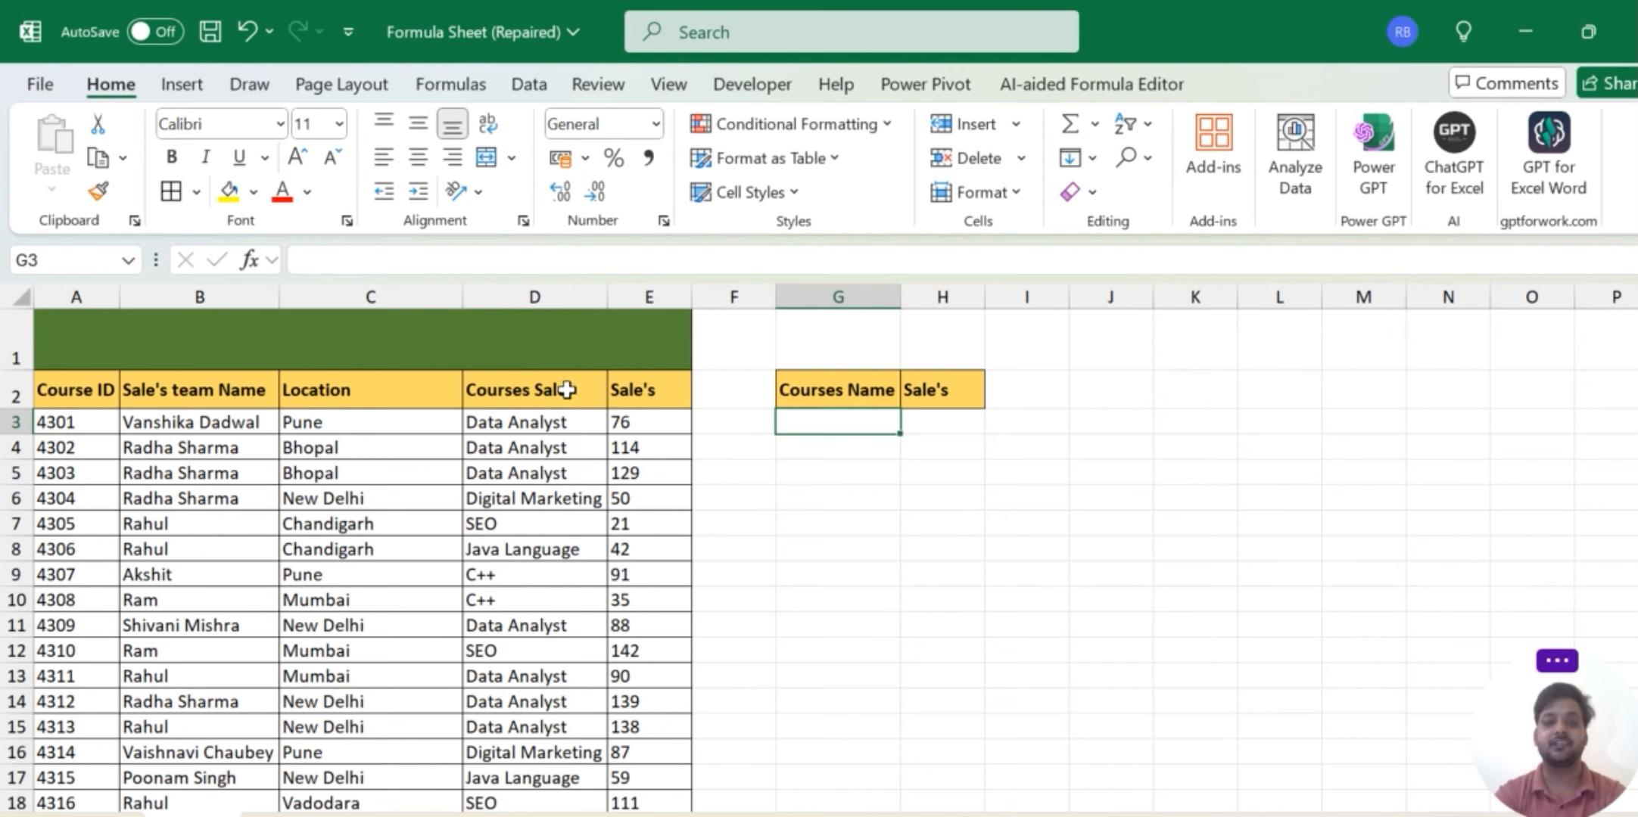
Rename the source table's header in D2 to Courses Name and widen column G beyond its header text.
double_click(569, 390)
key(BackSpace)
key(BackSpace)
key(BackSpace)
key(BackSpace)
key(BackSpace)
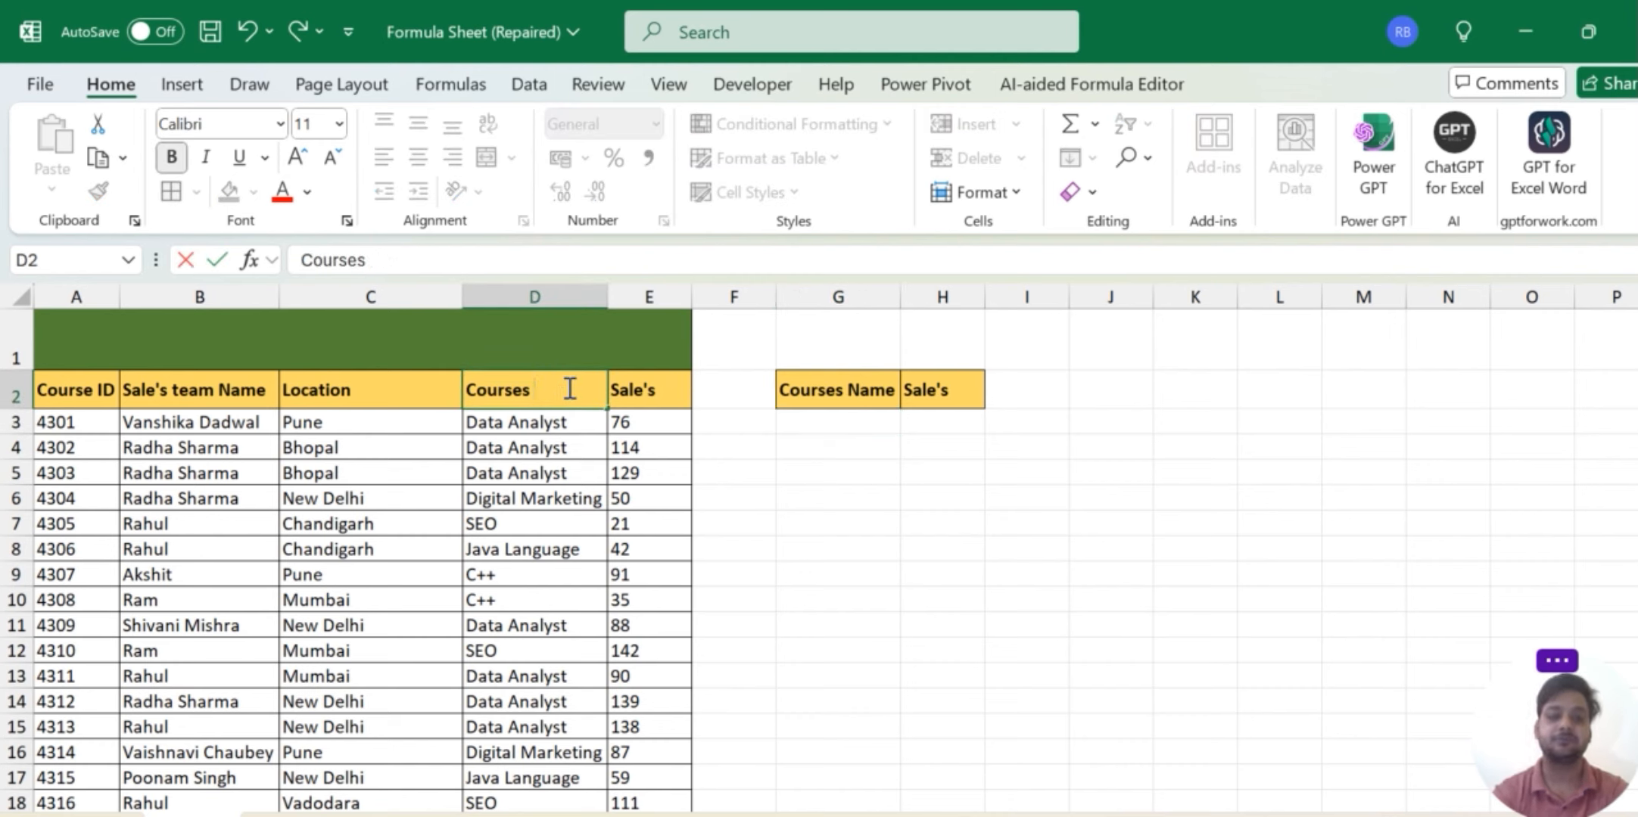
text(Name)
key(Return)
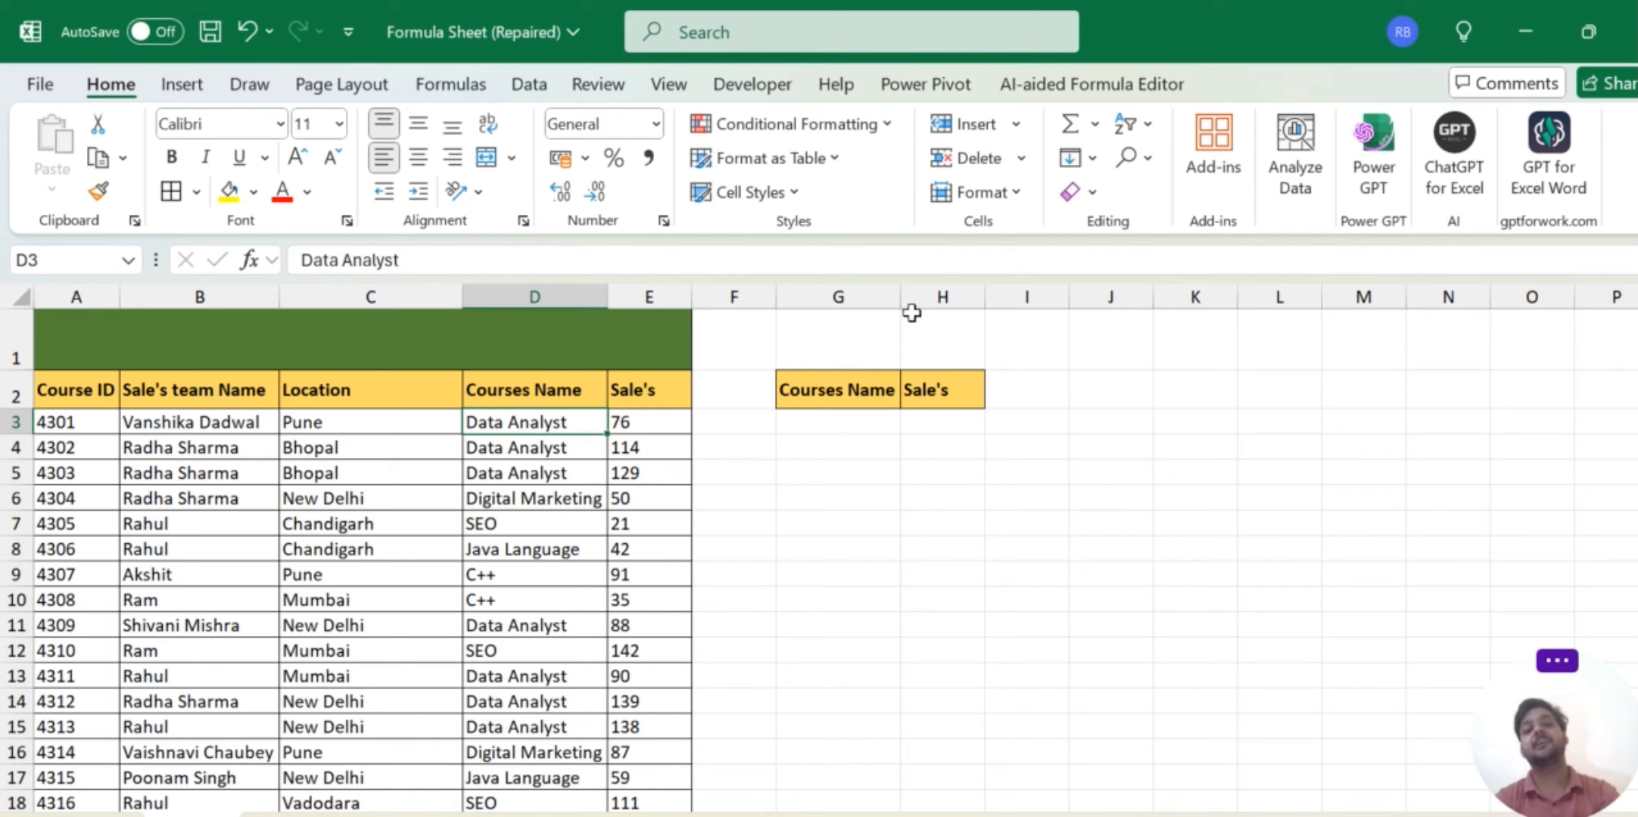
drag(891, 298, 945, 317)
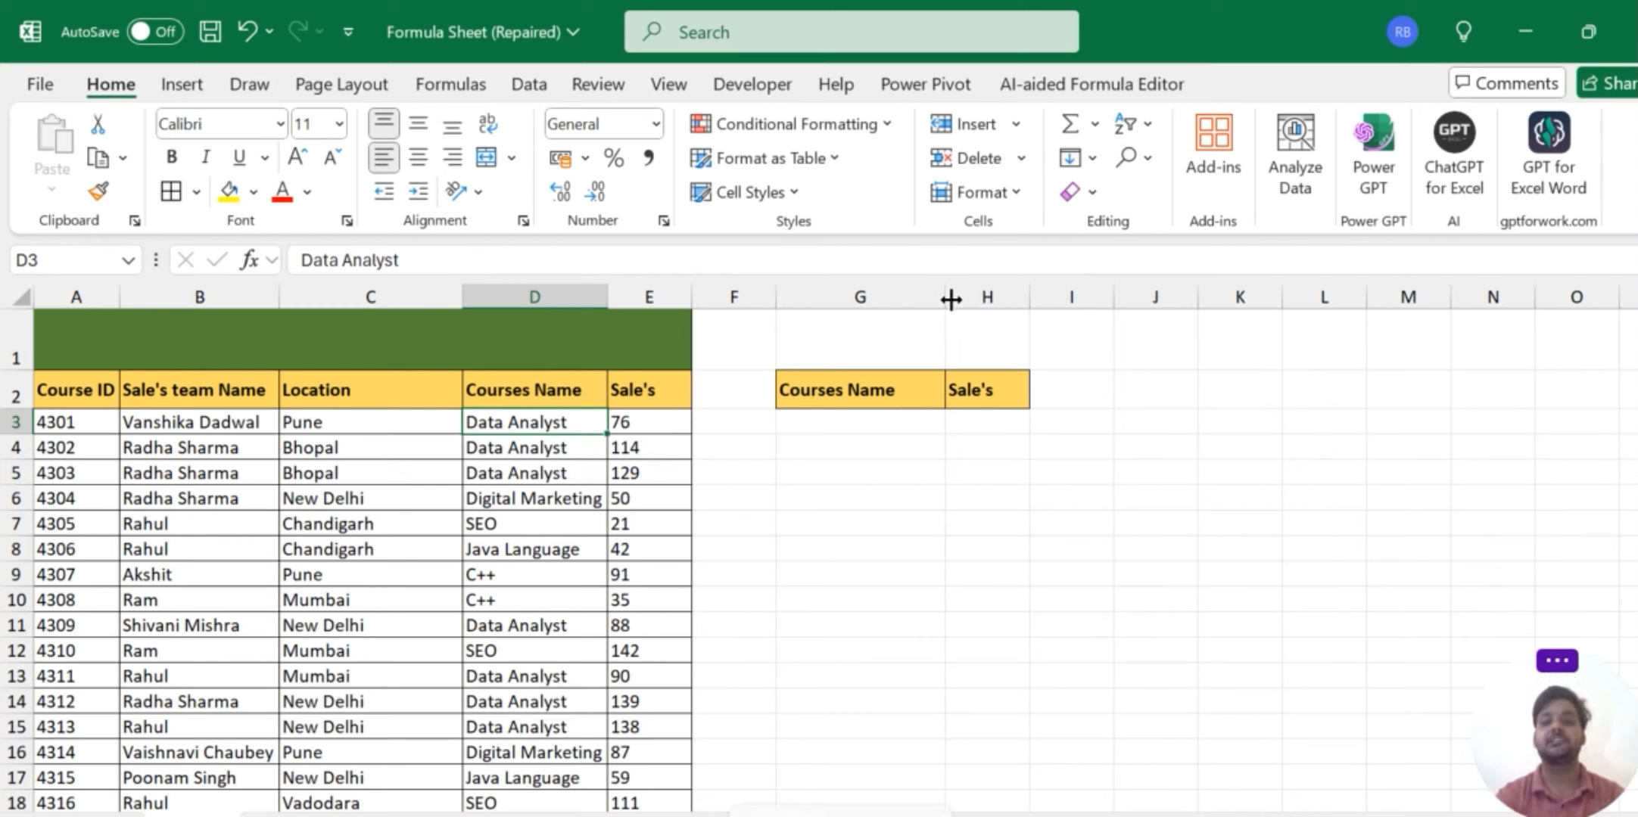
drag(945, 299, 964, 300)
Enter the title GROUPBY Function in the merged green banner cell A1.
click(191, 353)
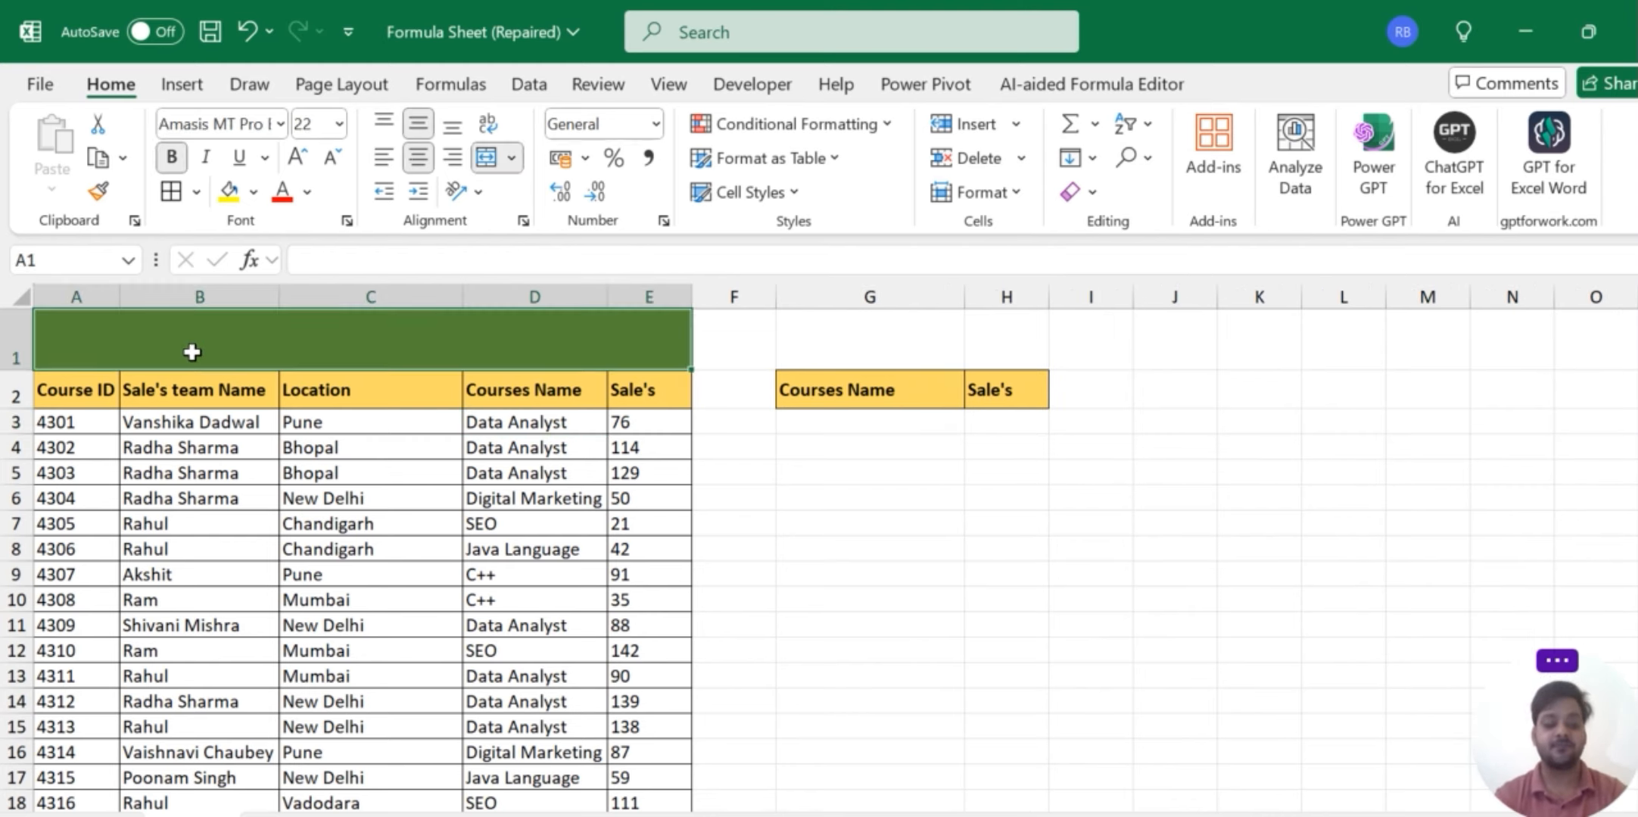
key(Caps_Lock)
text(GROUPBY)
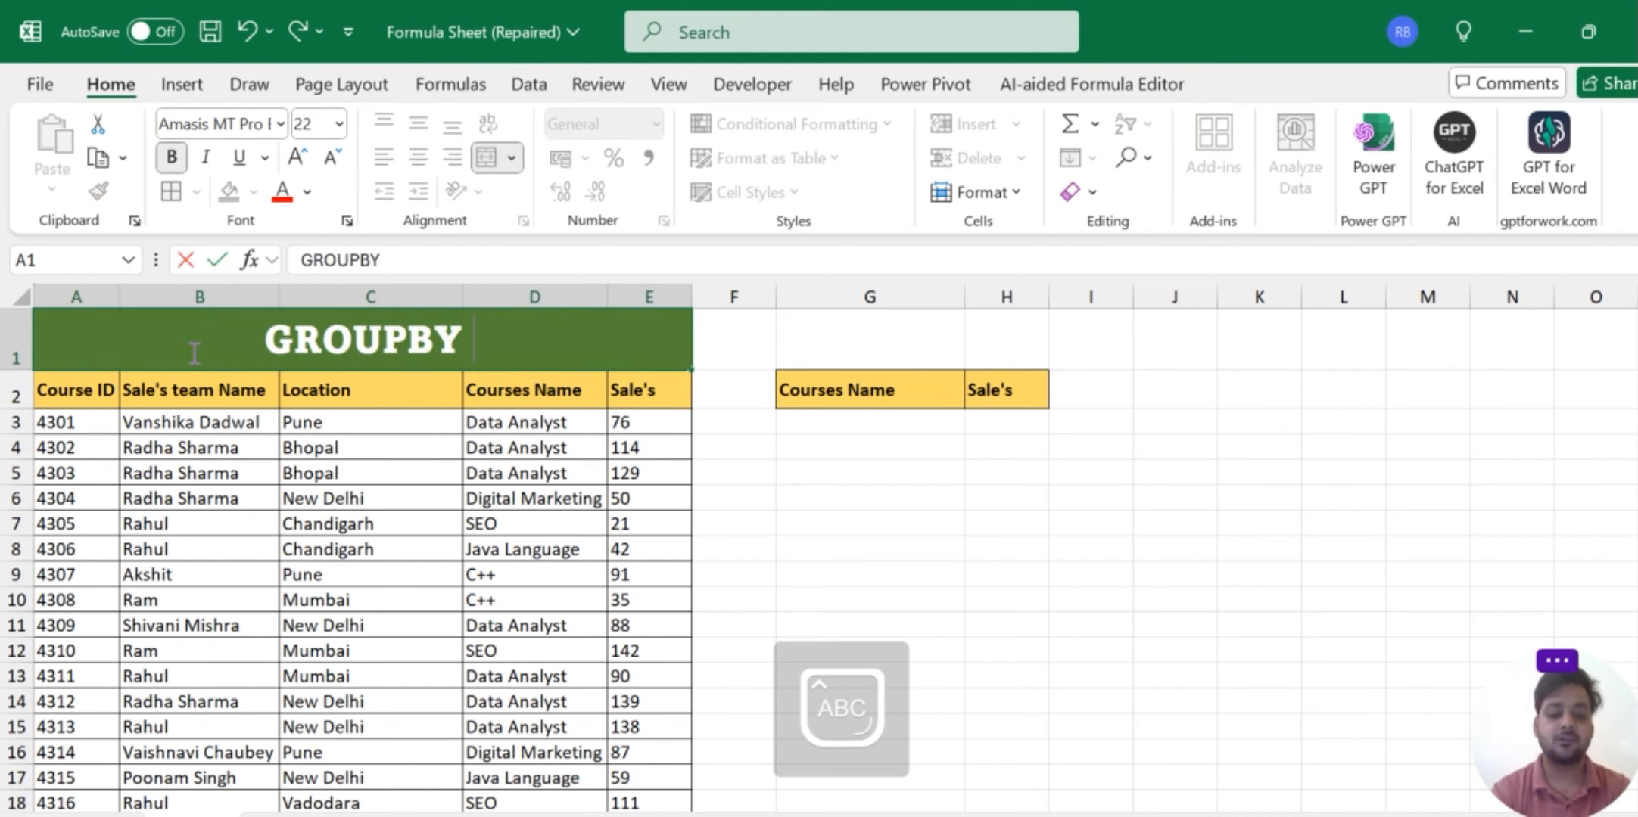
key(Caps_Lock)
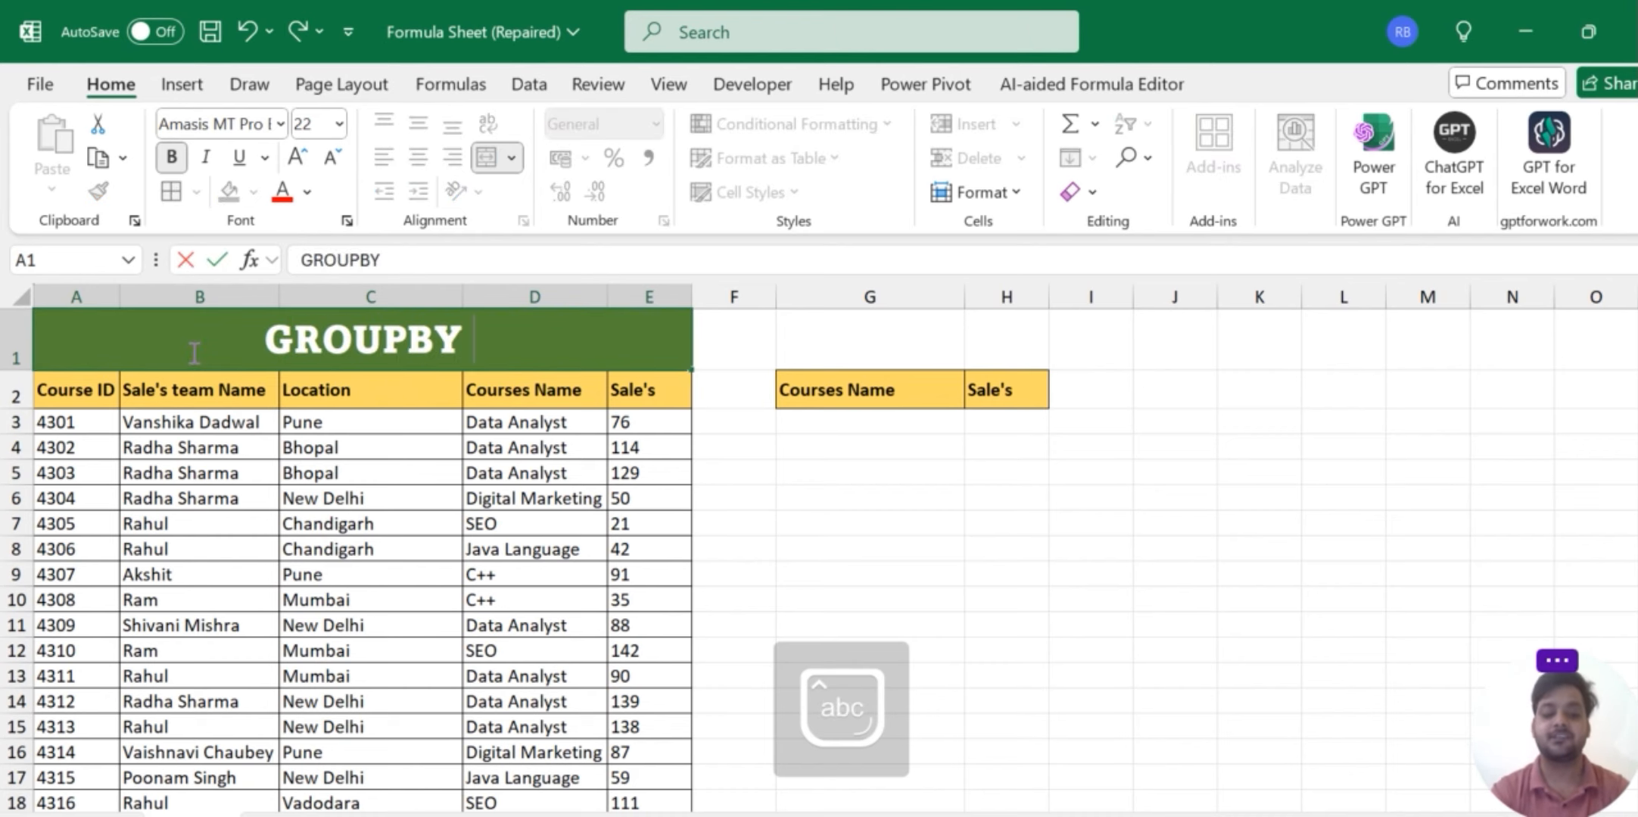
text(Funct)
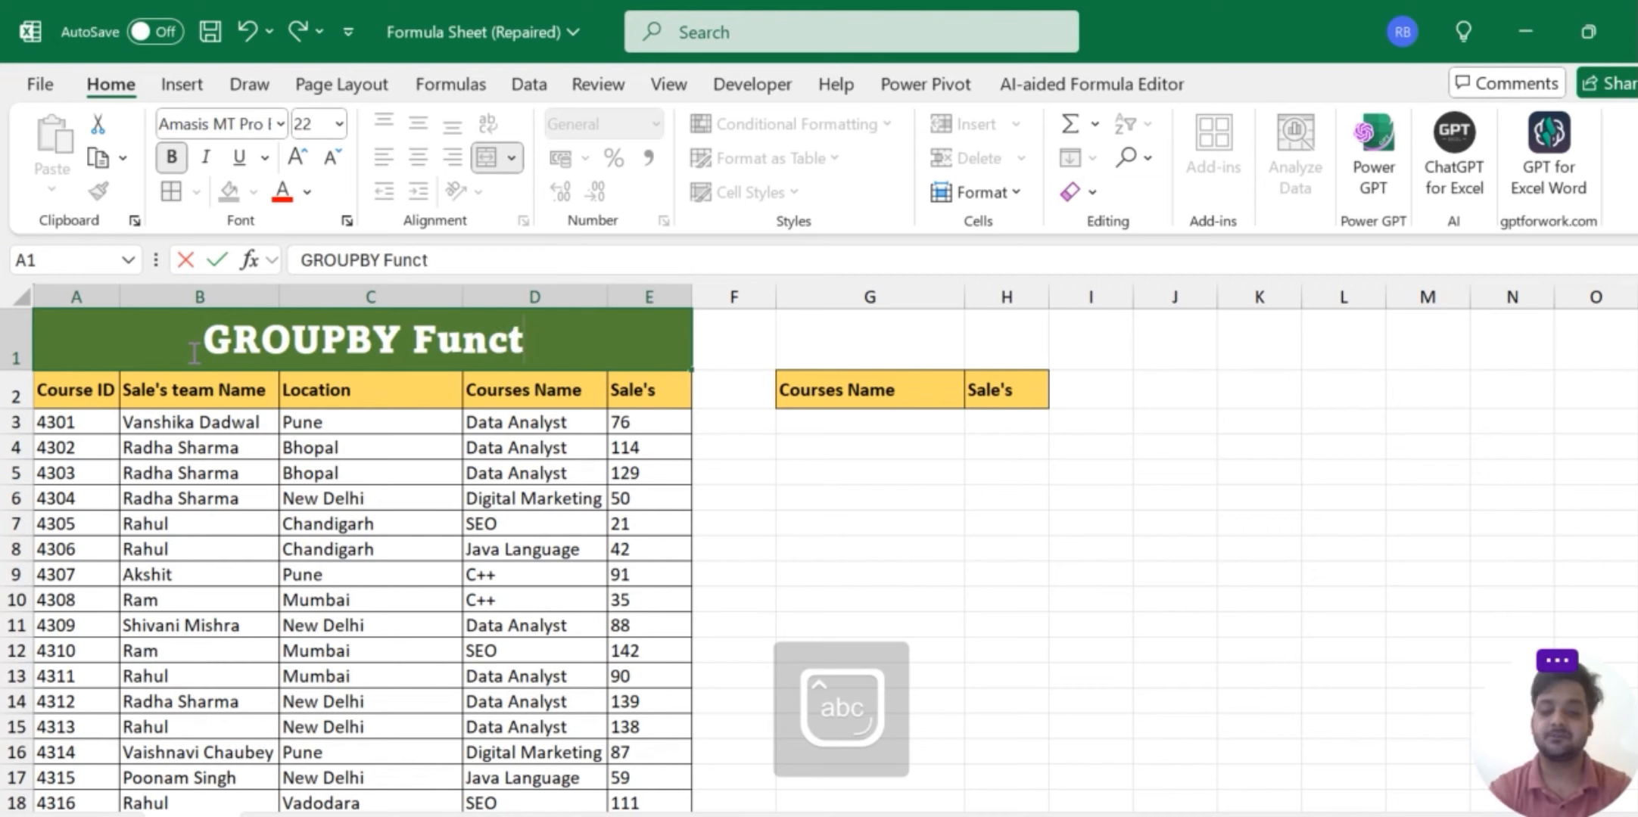
text(ion)
key(Return)
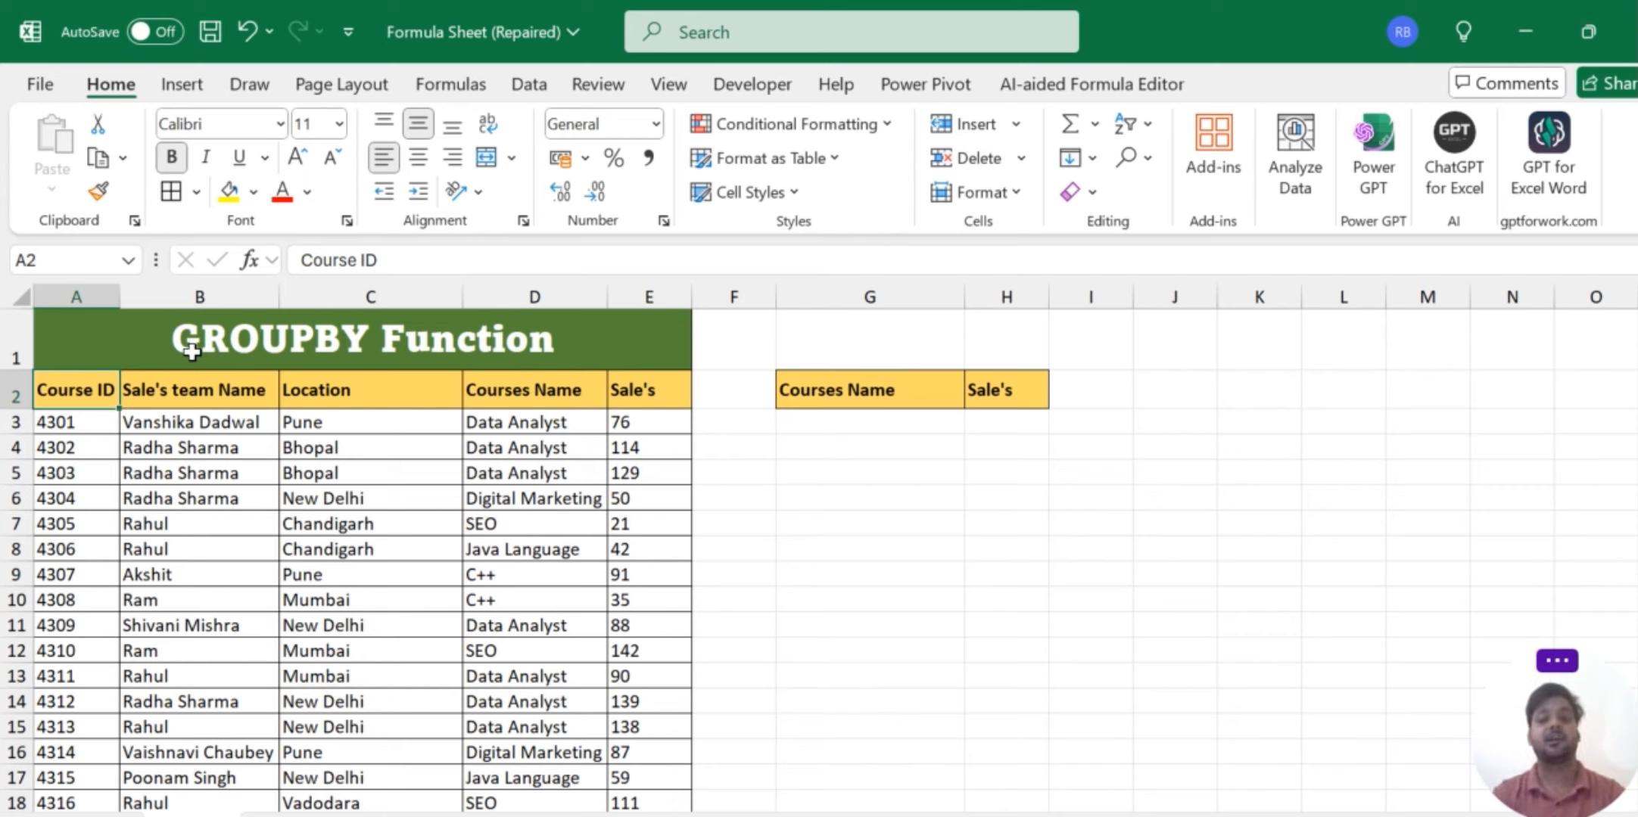
Start a GROUPBY formula in G3 with the Courses Name column D2:D26 as its row fields.
click(878, 414)
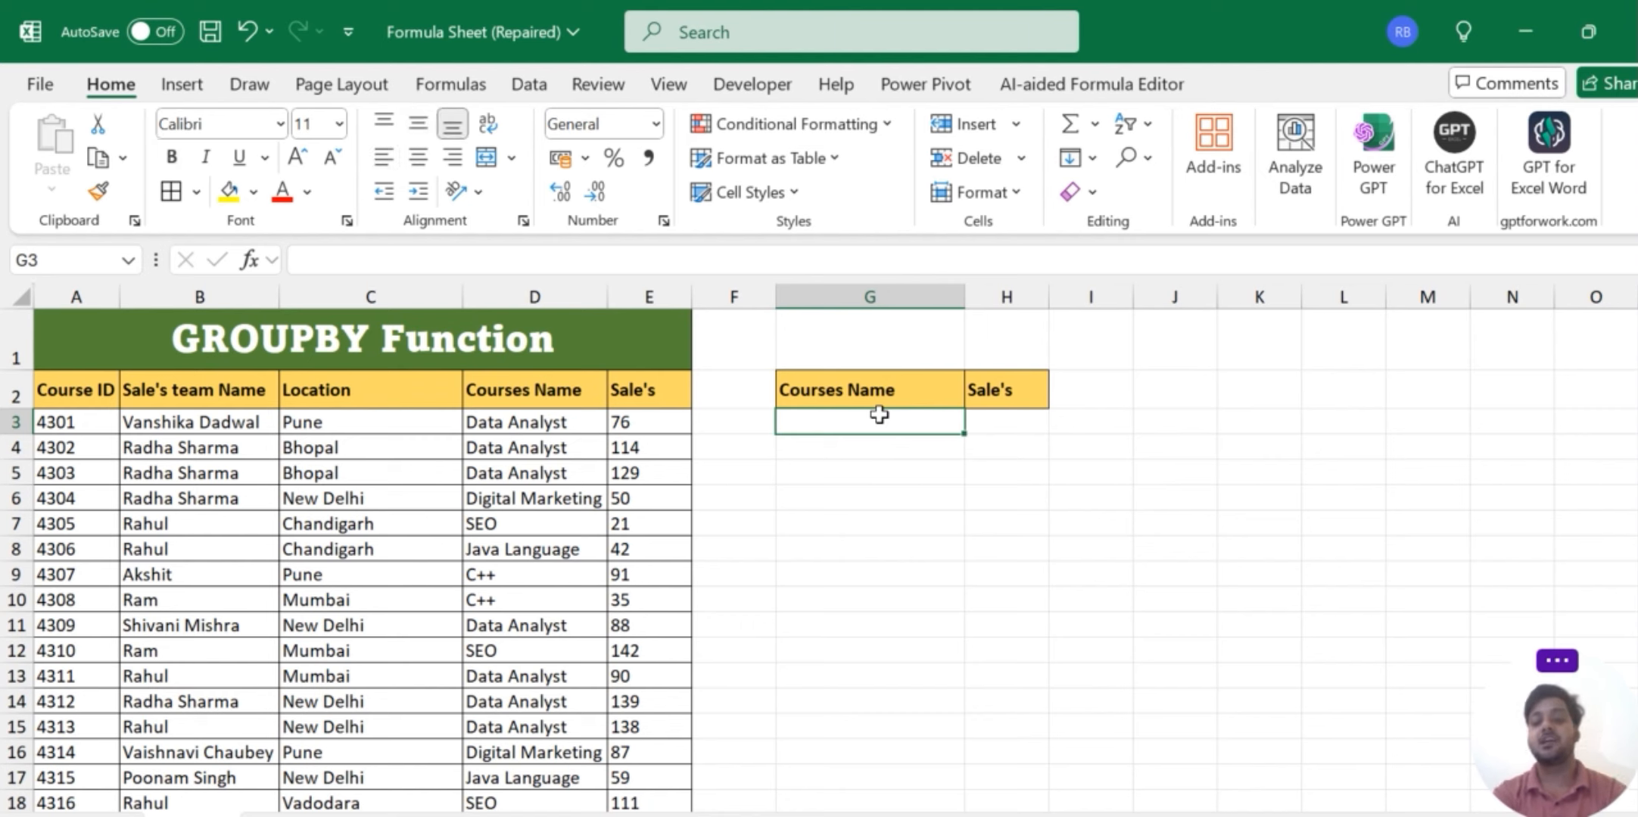
text(=grou)
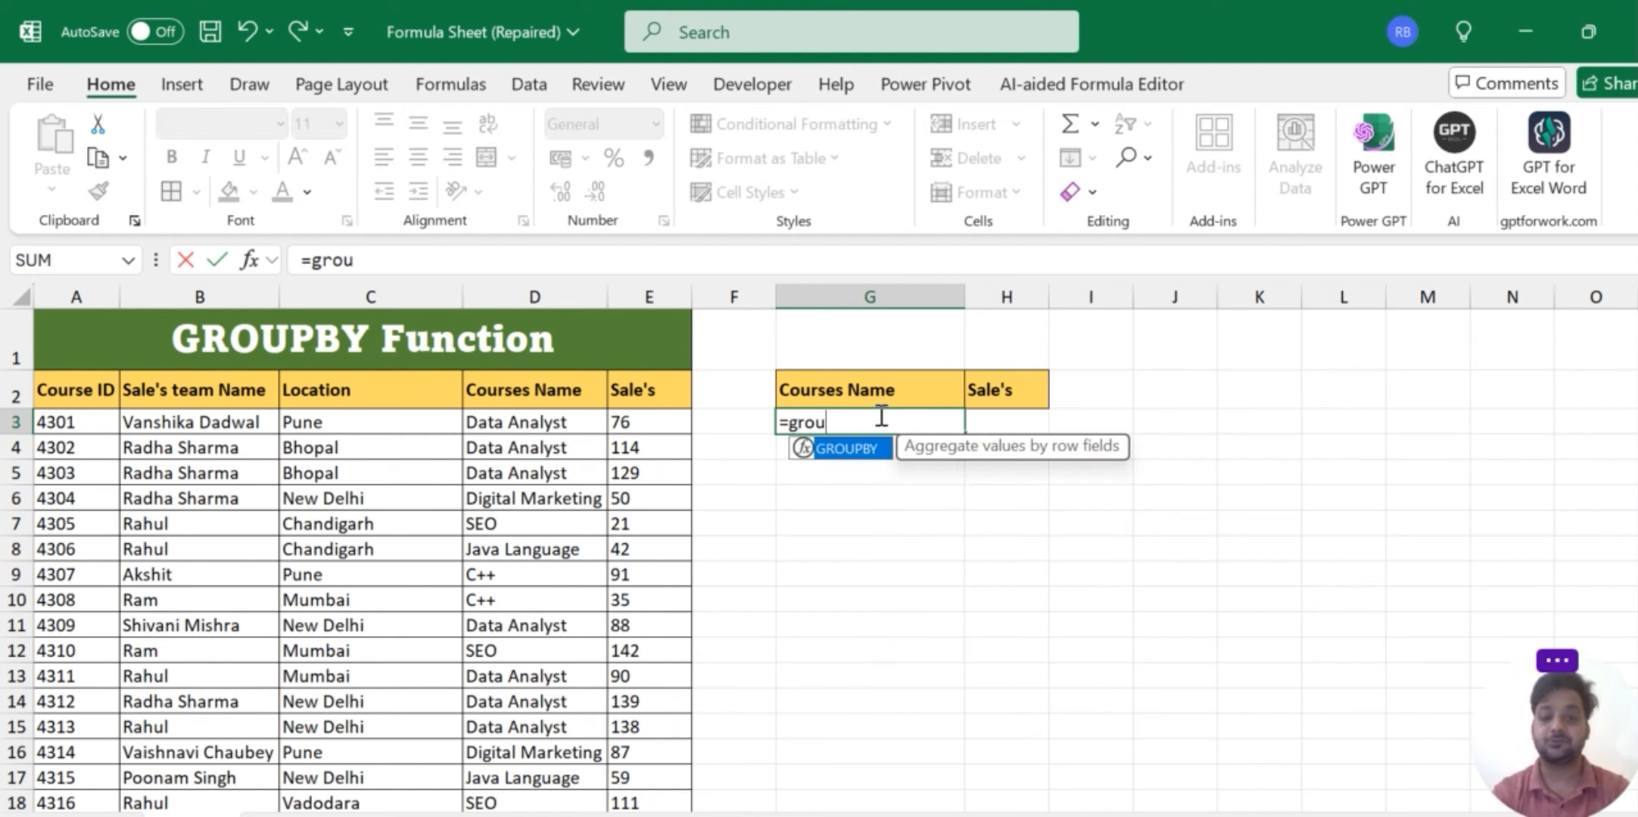
key(Tab)
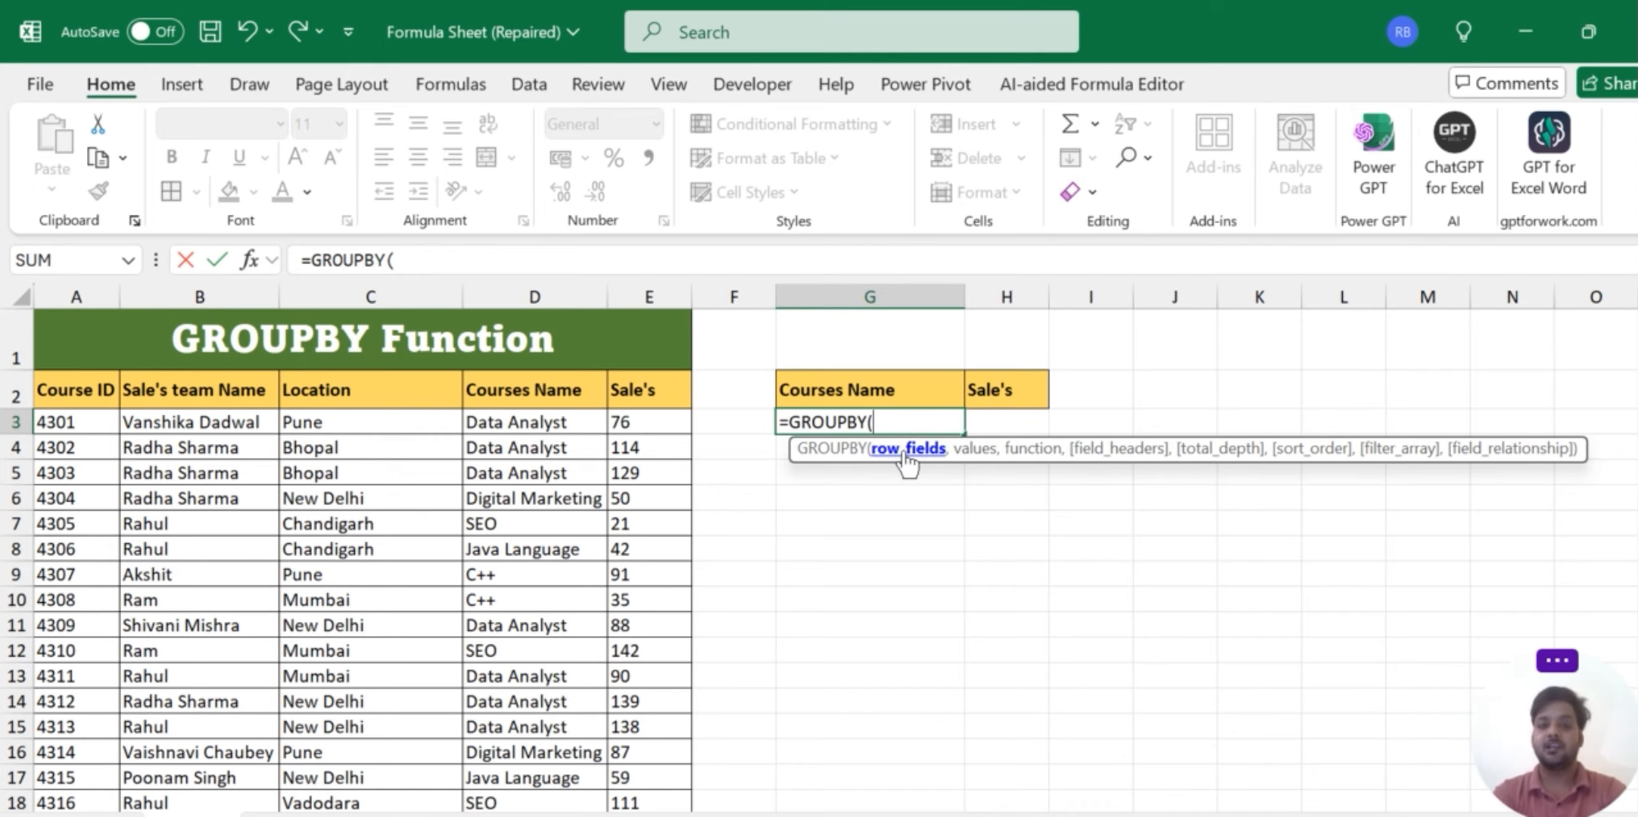
click(546, 390)
key(shift+Down)
key(shift+Down)
key(shift+Down)
key(shift+Down)
key(shift+Down)
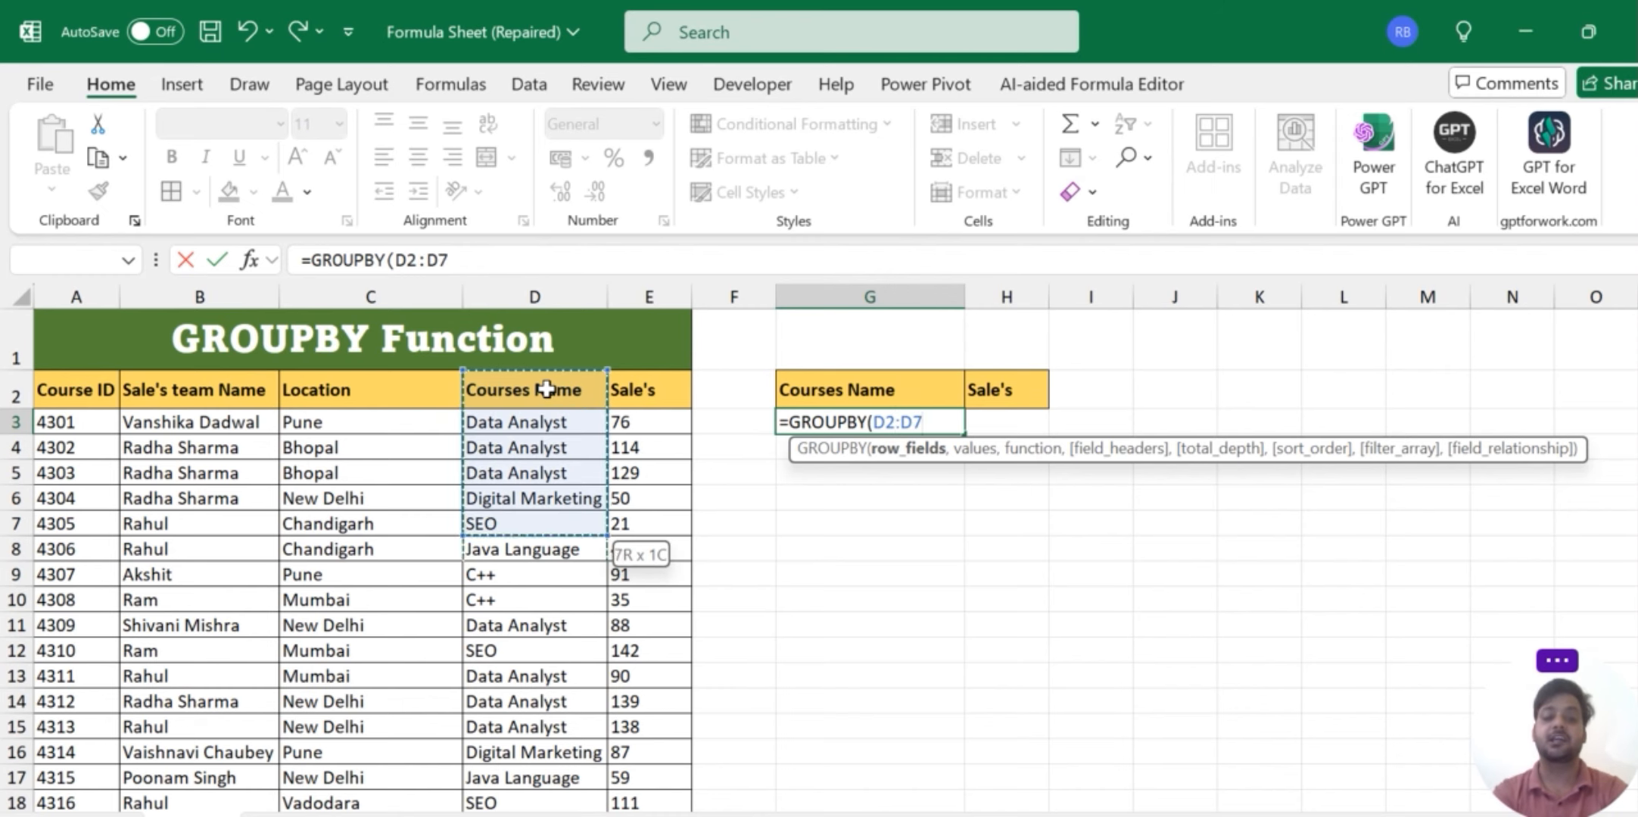
key(shift+Down)
key(shift+Down)
key(shift+Down)
key(shift+Down)
key(shift+Down)
key(shift+Down)
key(shift+Down)
key(shift+Down)
key(shift+Down)
key(shift+Down)
key(shift+Down)
key(shift+Down)
key(shift+Down)
key(shift+Down)
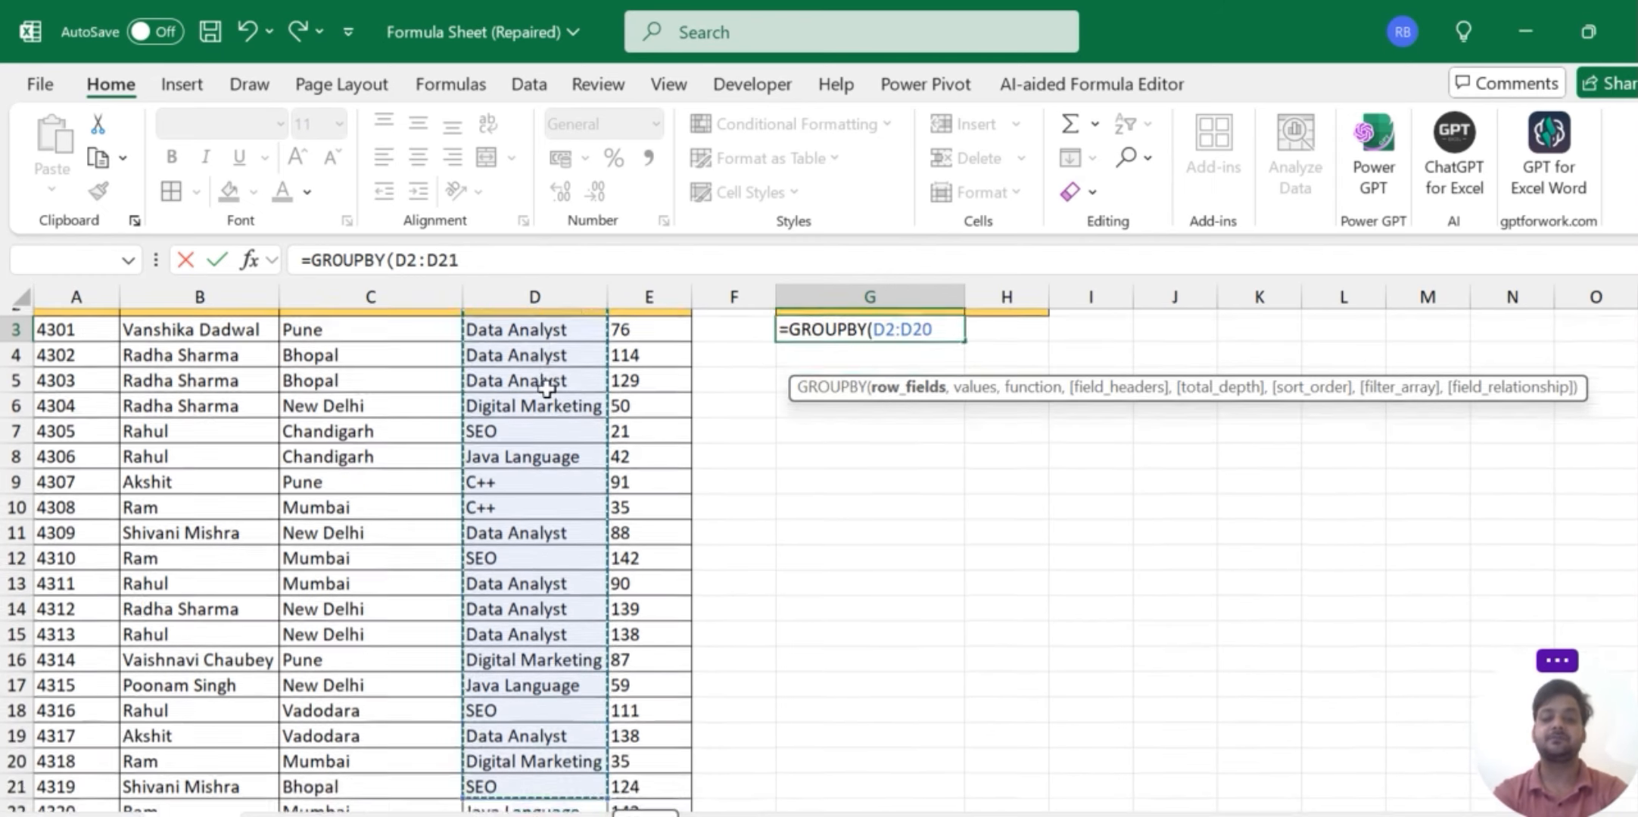
key(shift+Down)
key(shift+Down)
key(shift+Down)
key(shift+Down)
key(shift+Down)
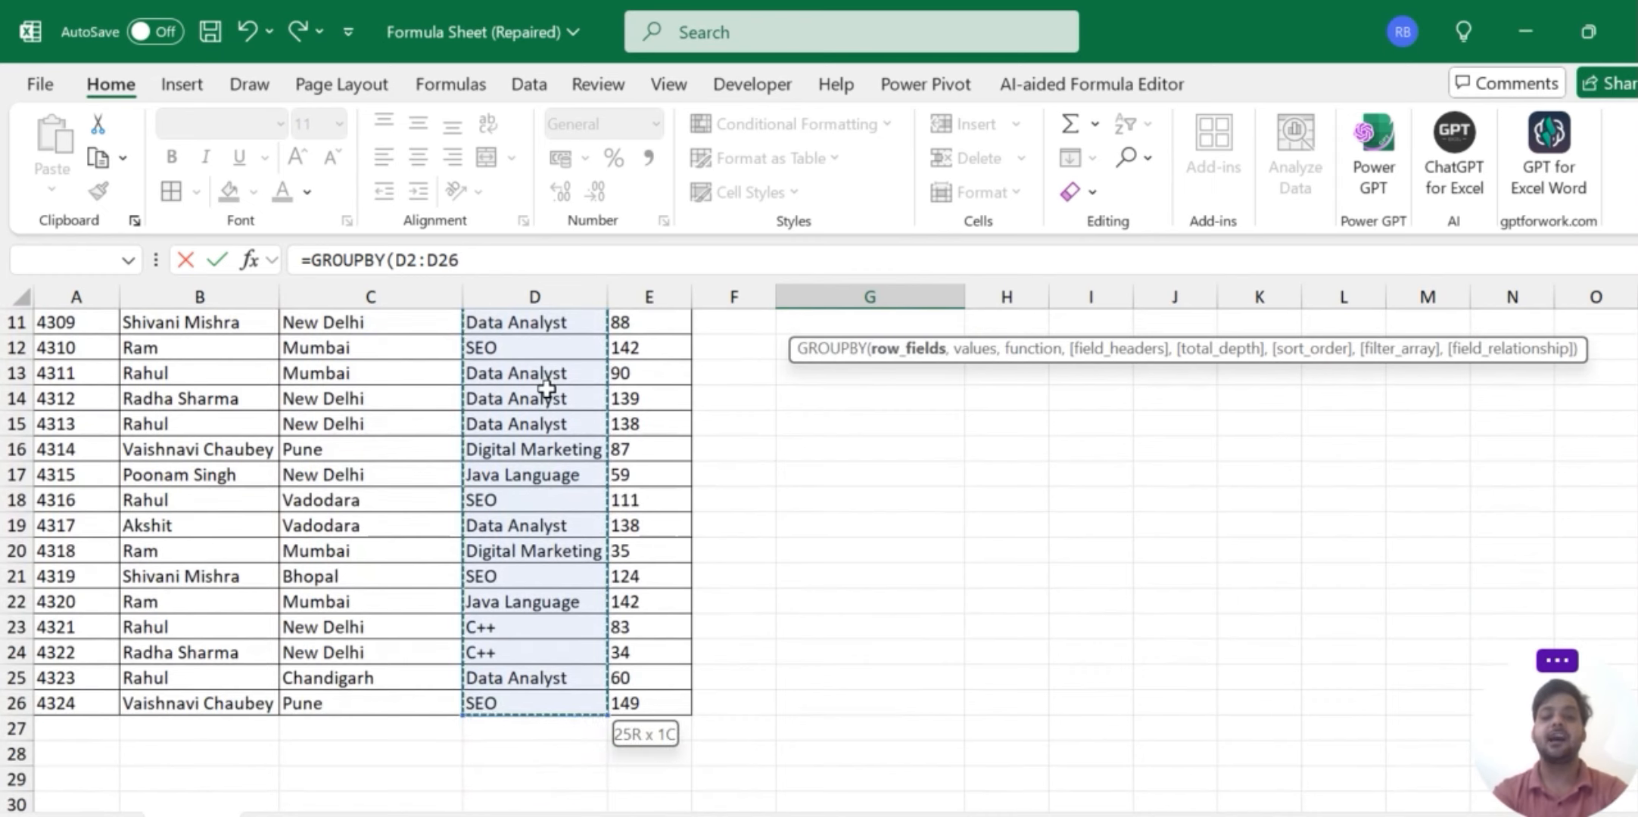
text(,)
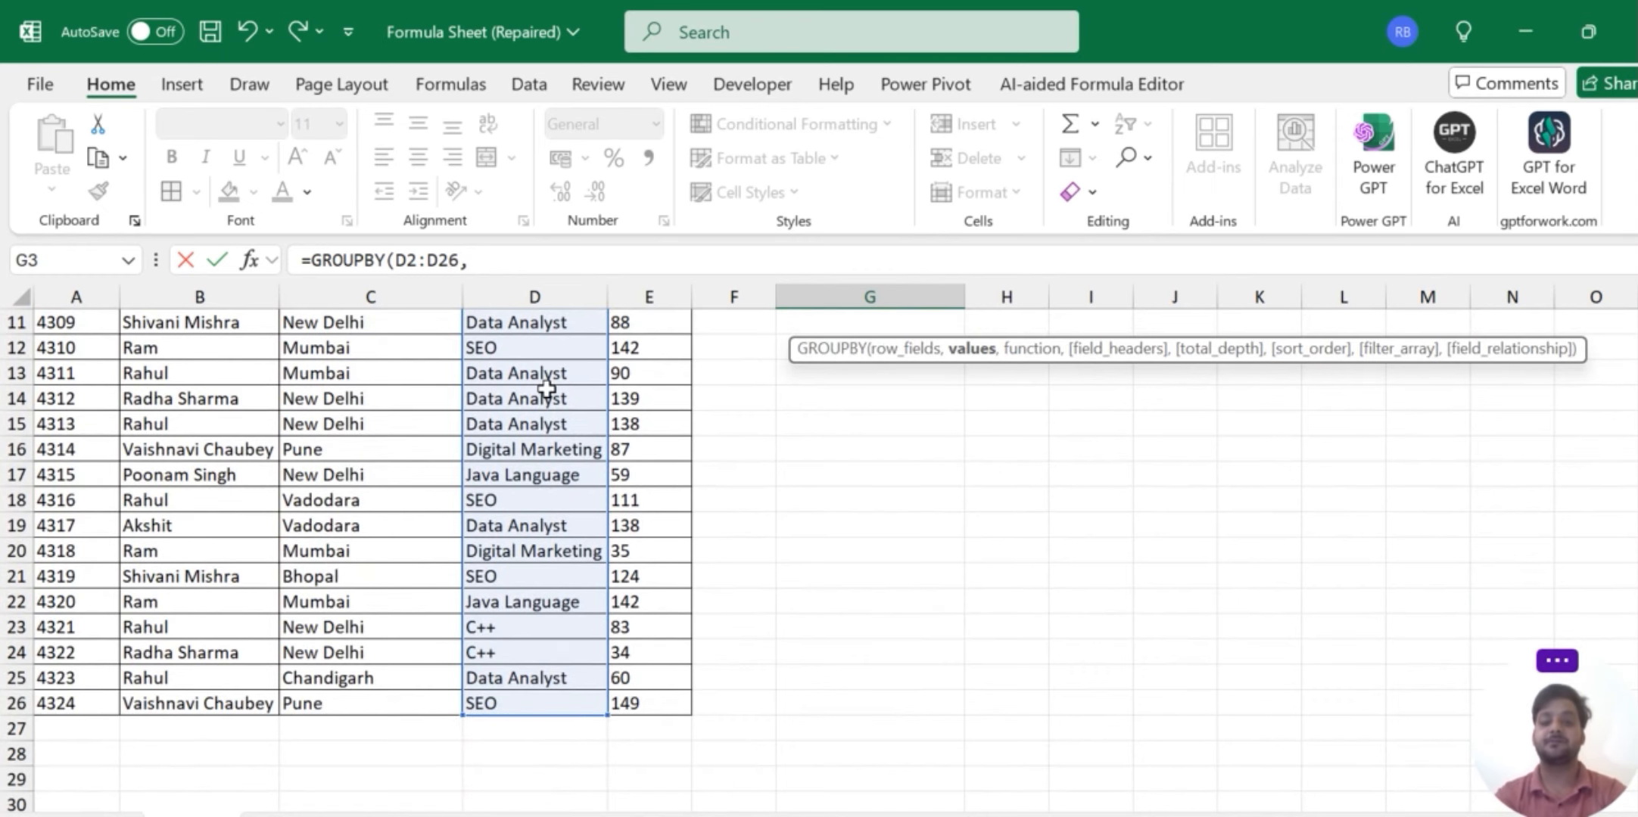
Complete the GROUPBY formula in G3 with E2:E26 as the values and SUM as the function.
scroll(998, 383, up, 3)
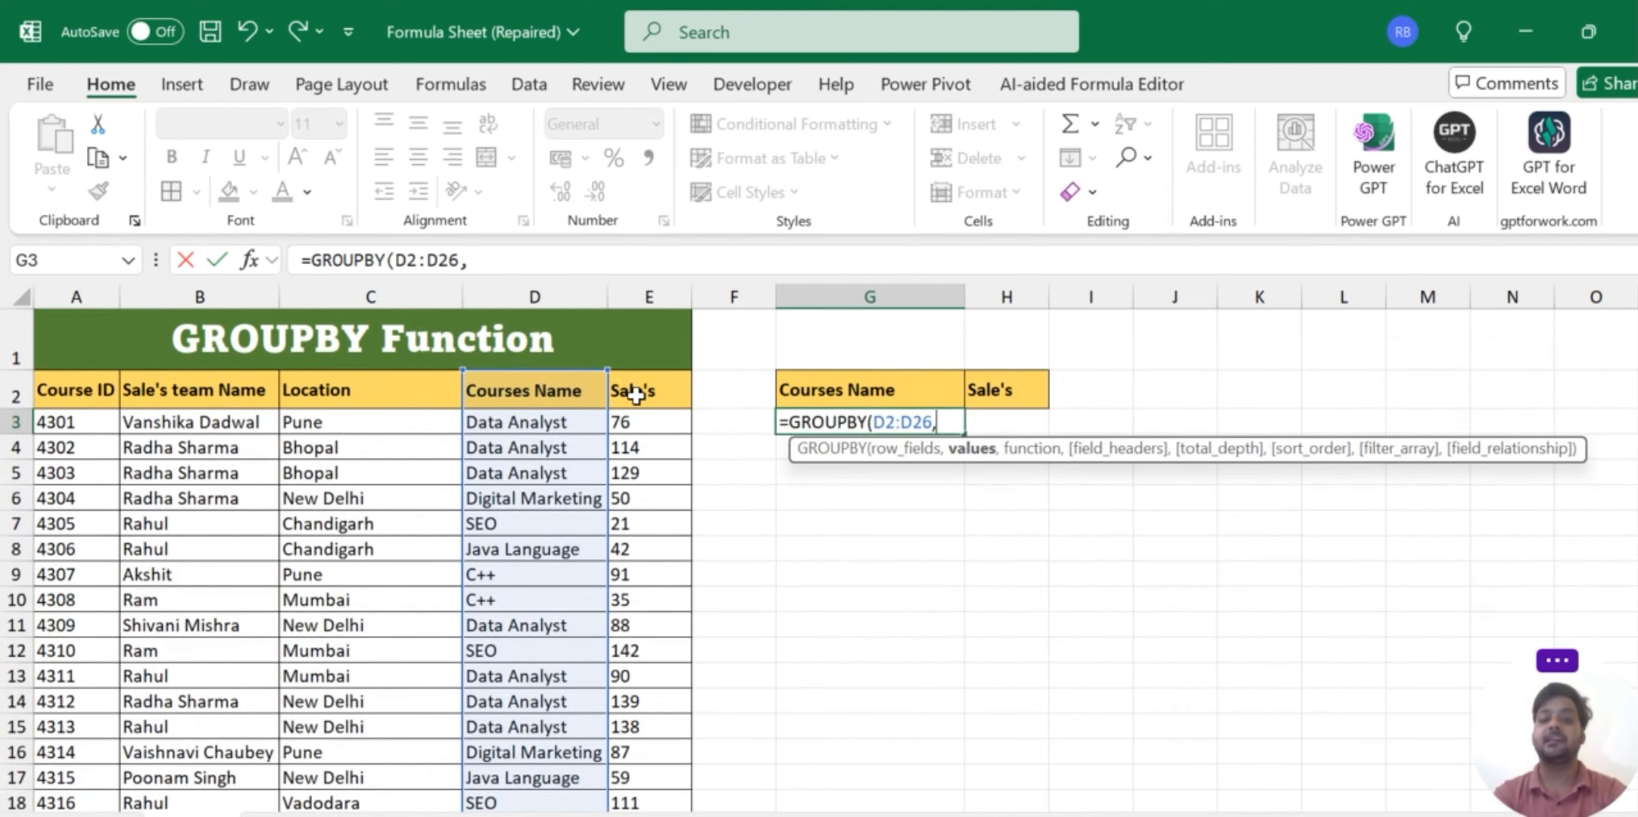
drag(634, 394, 649, 651)
scroll(743, 650, up, 4)
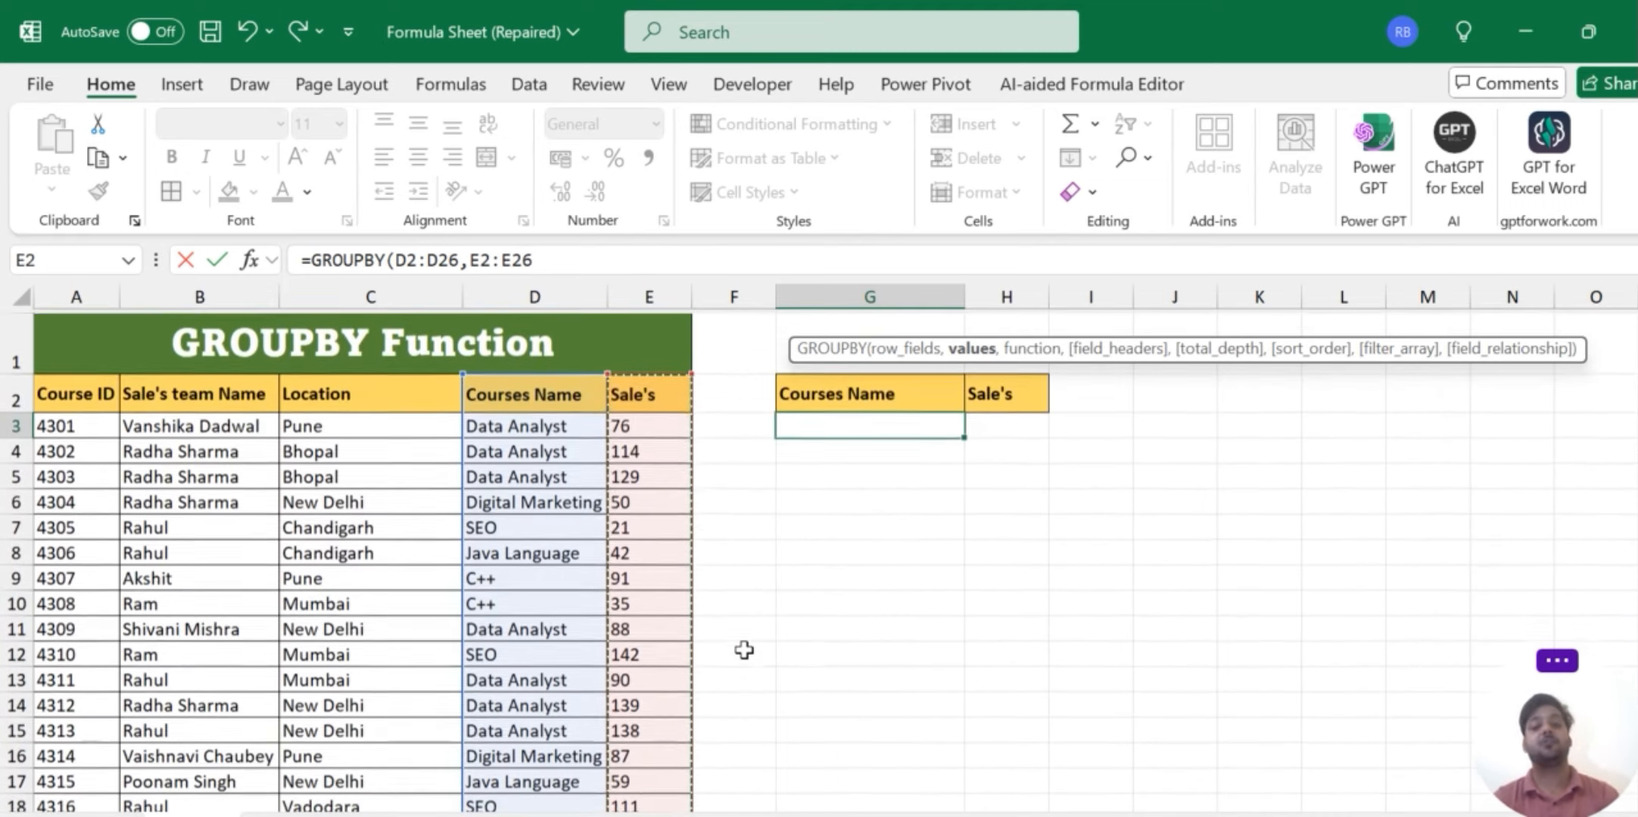
text(,)
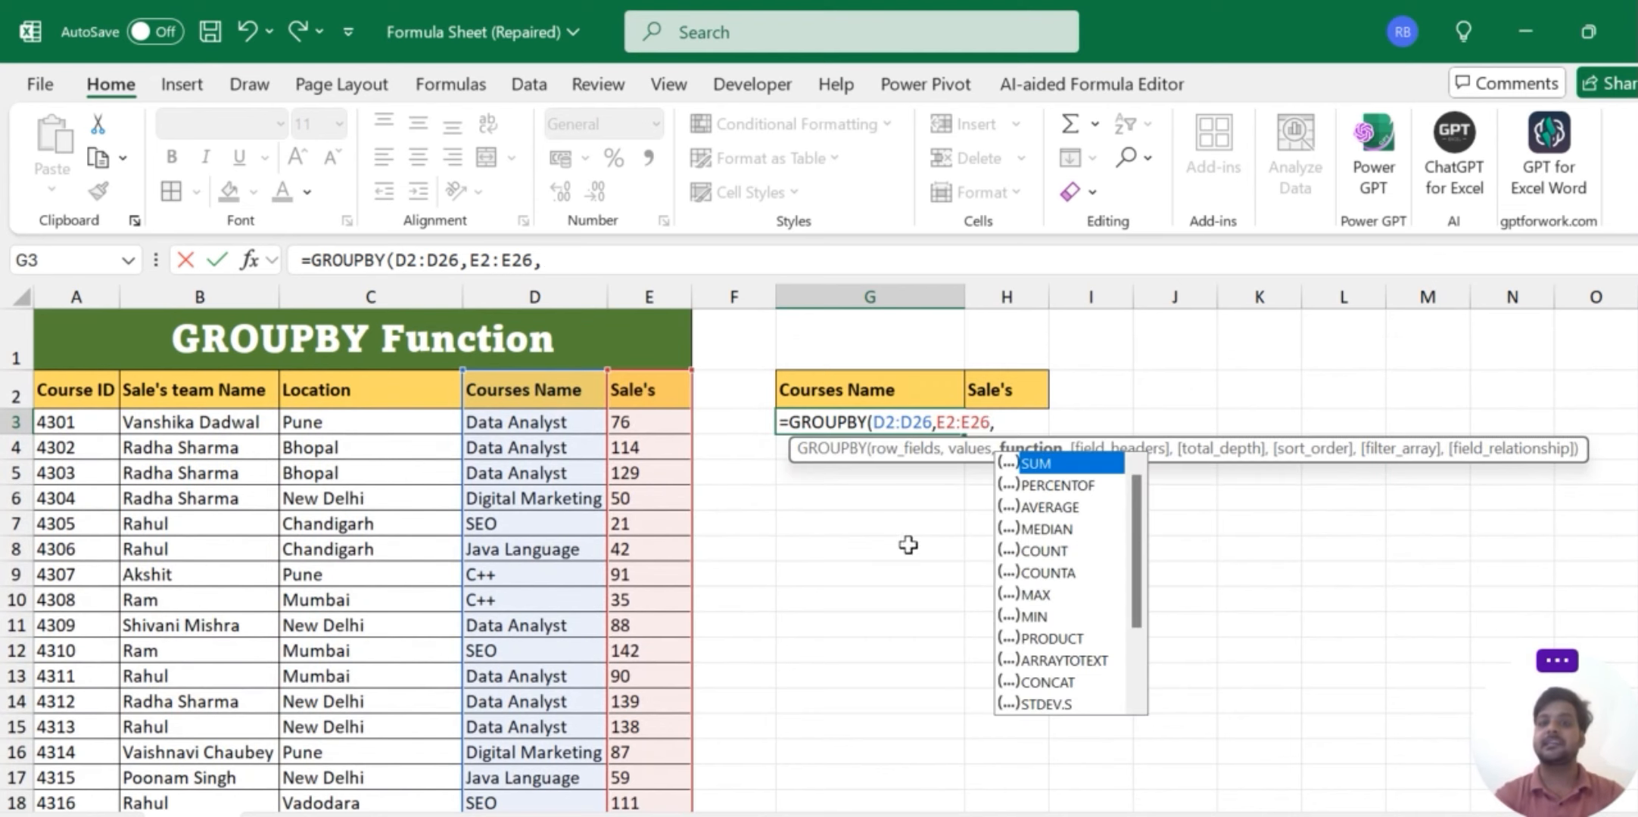
text(sum)
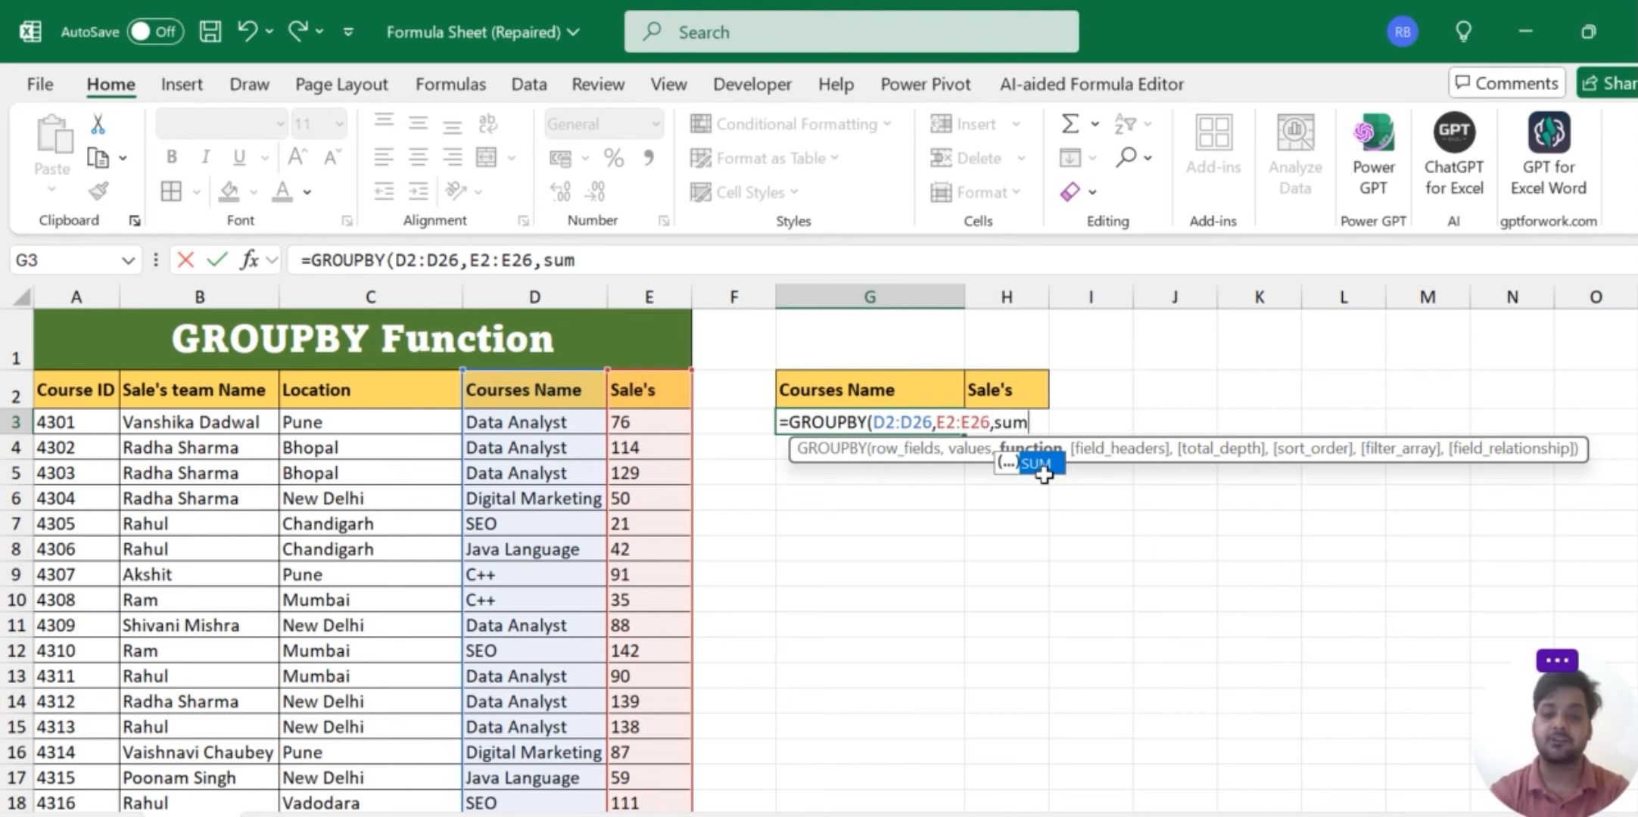
key(Tab)
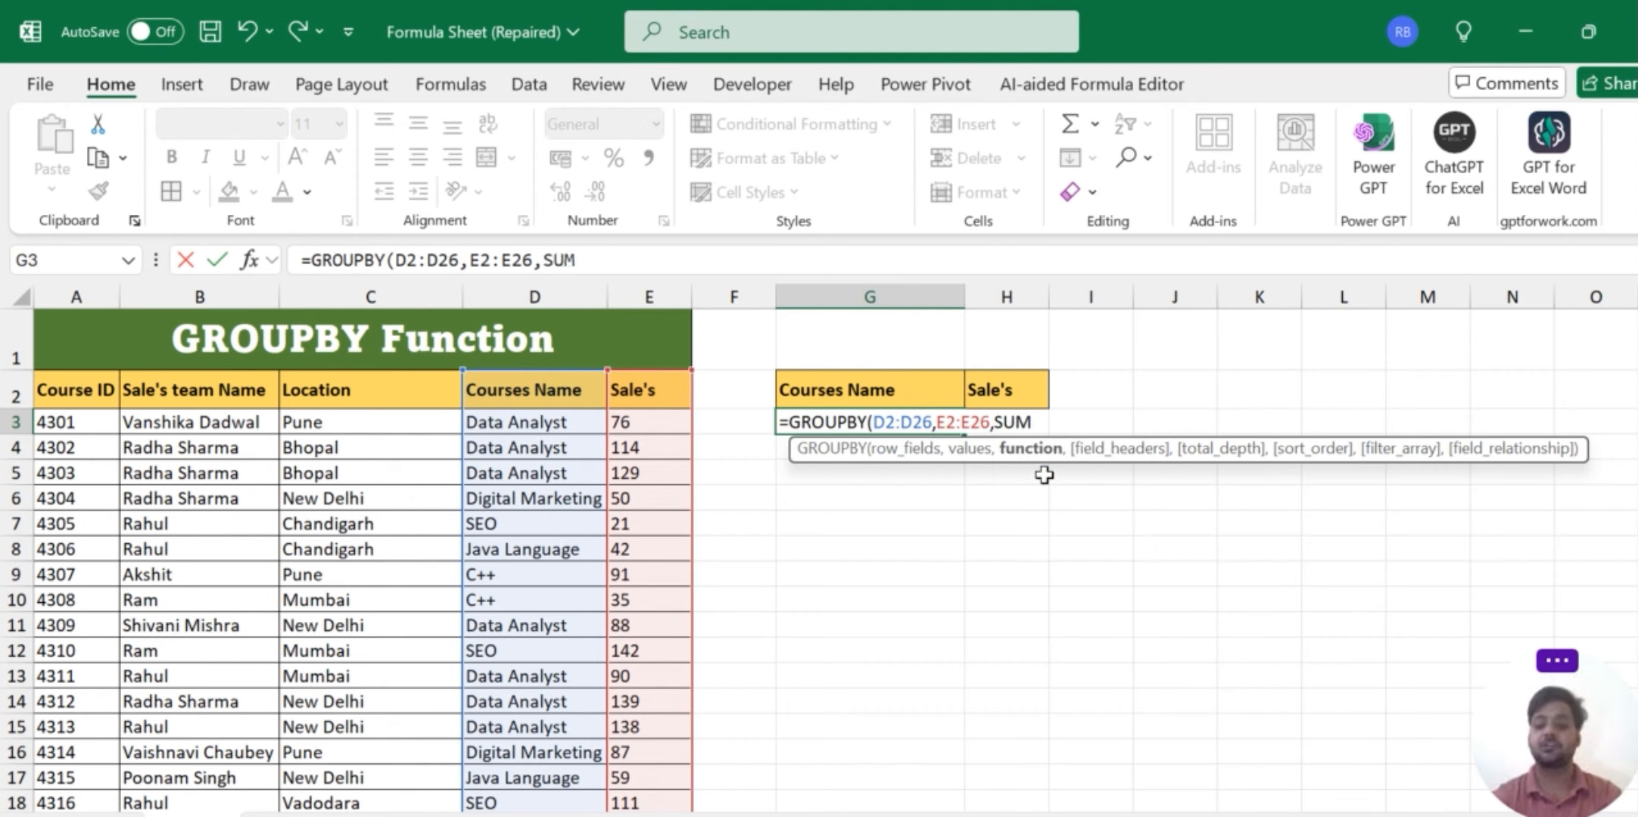
text())
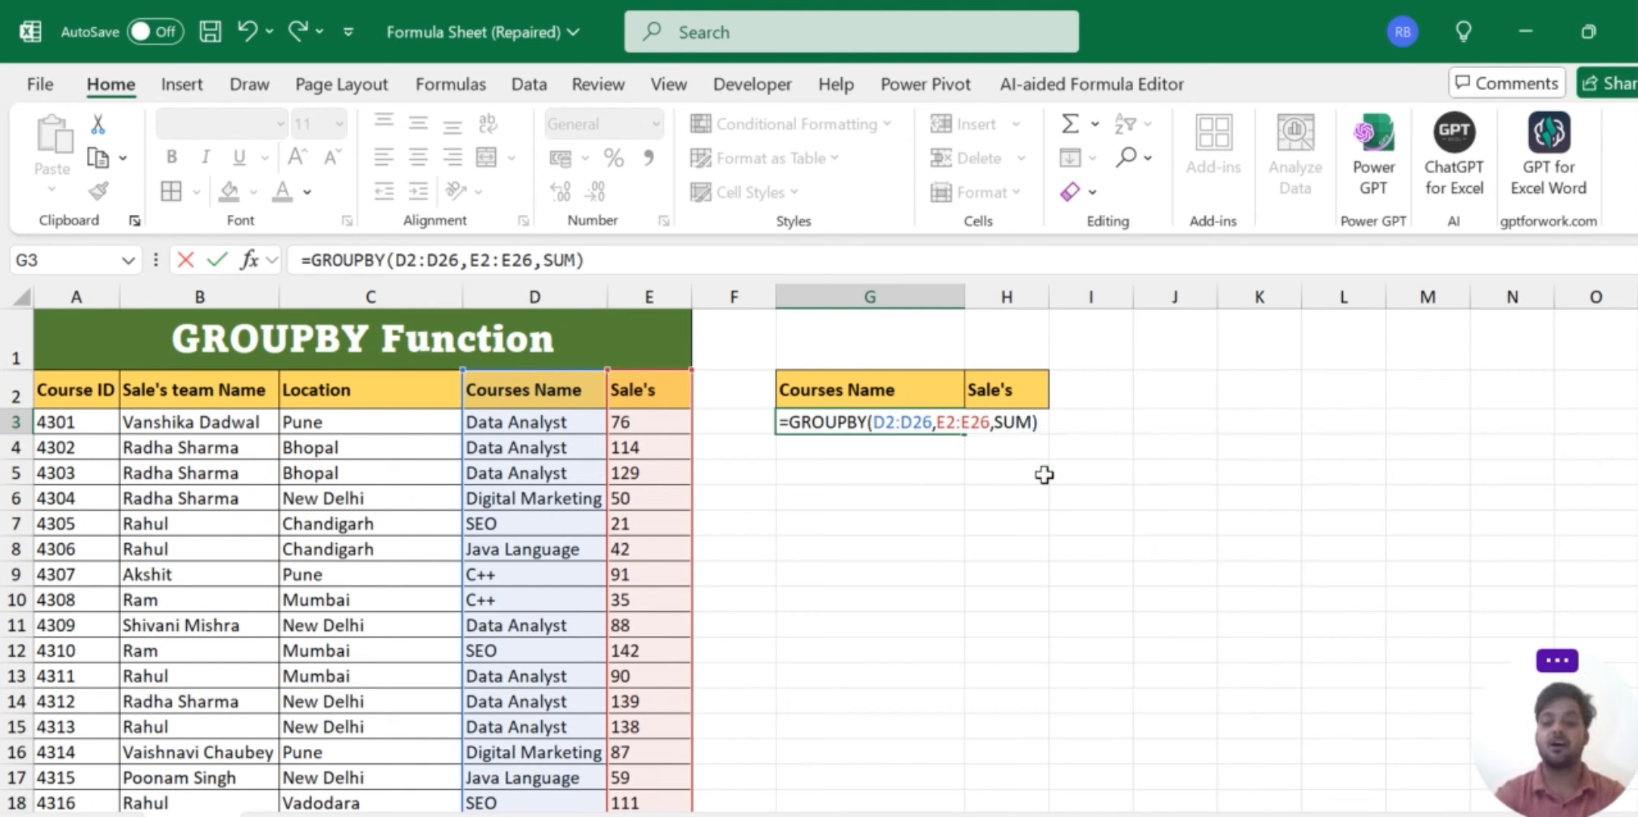
key(Return)
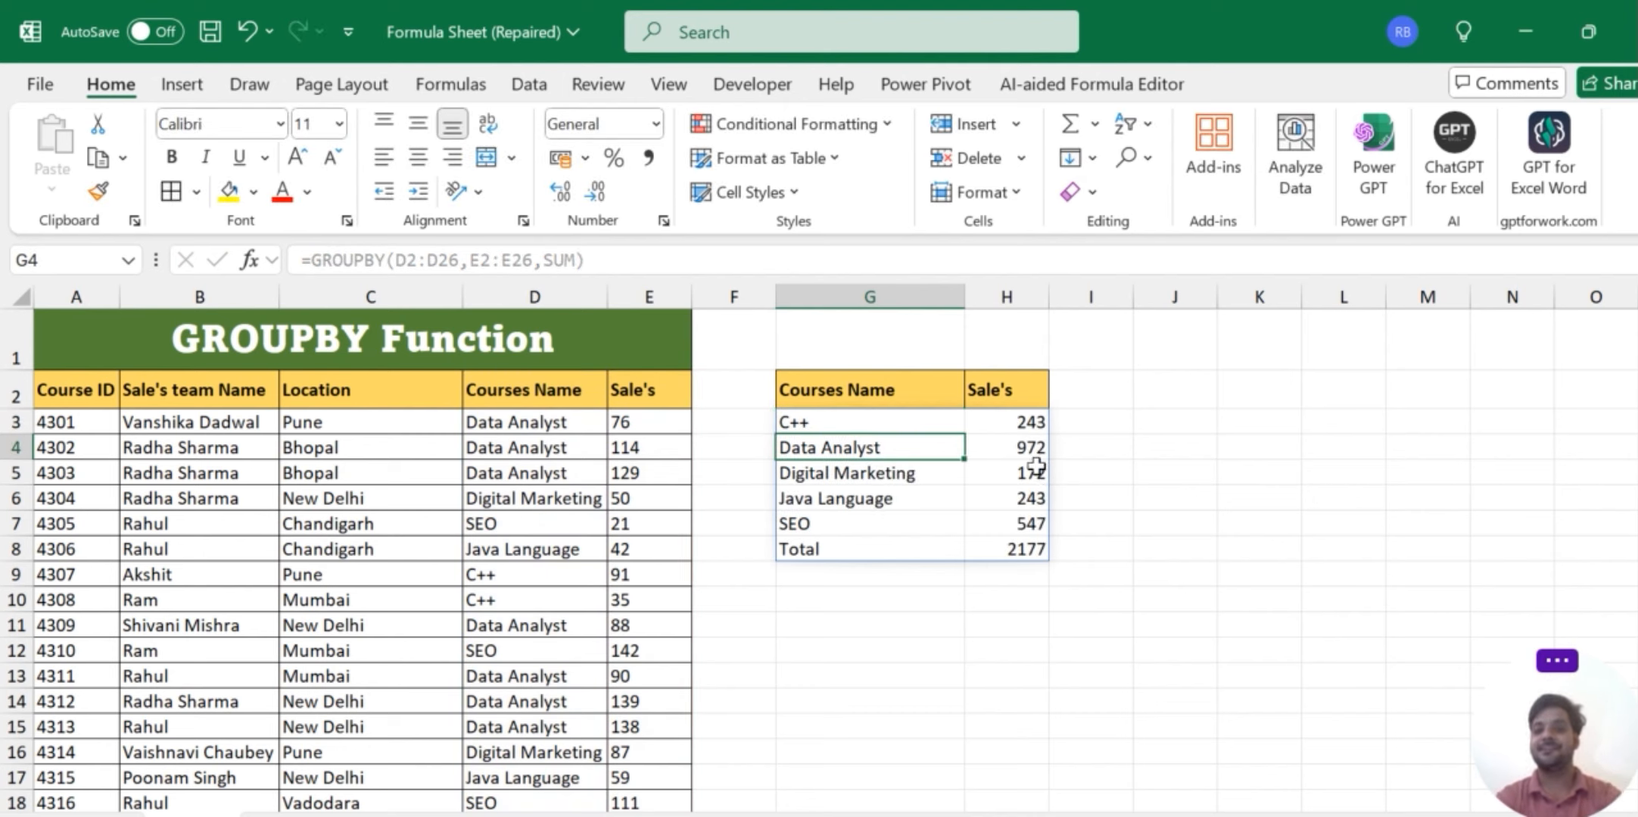
Add borders to all cells of the course summary table in G2:H8.
click(914, 389)
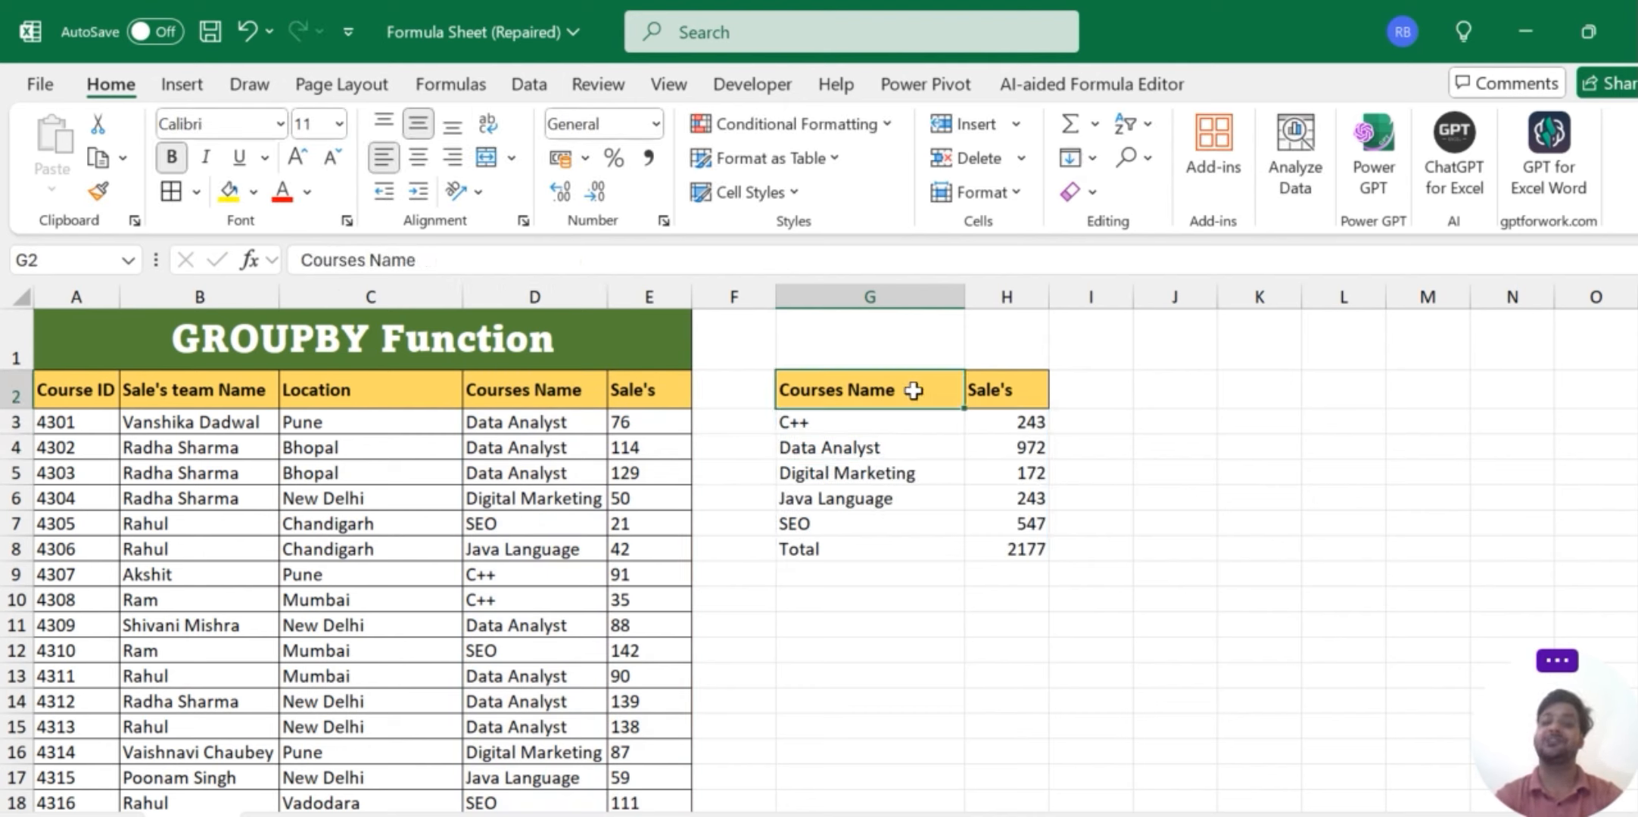
drag(933, 391, 1021, 548)
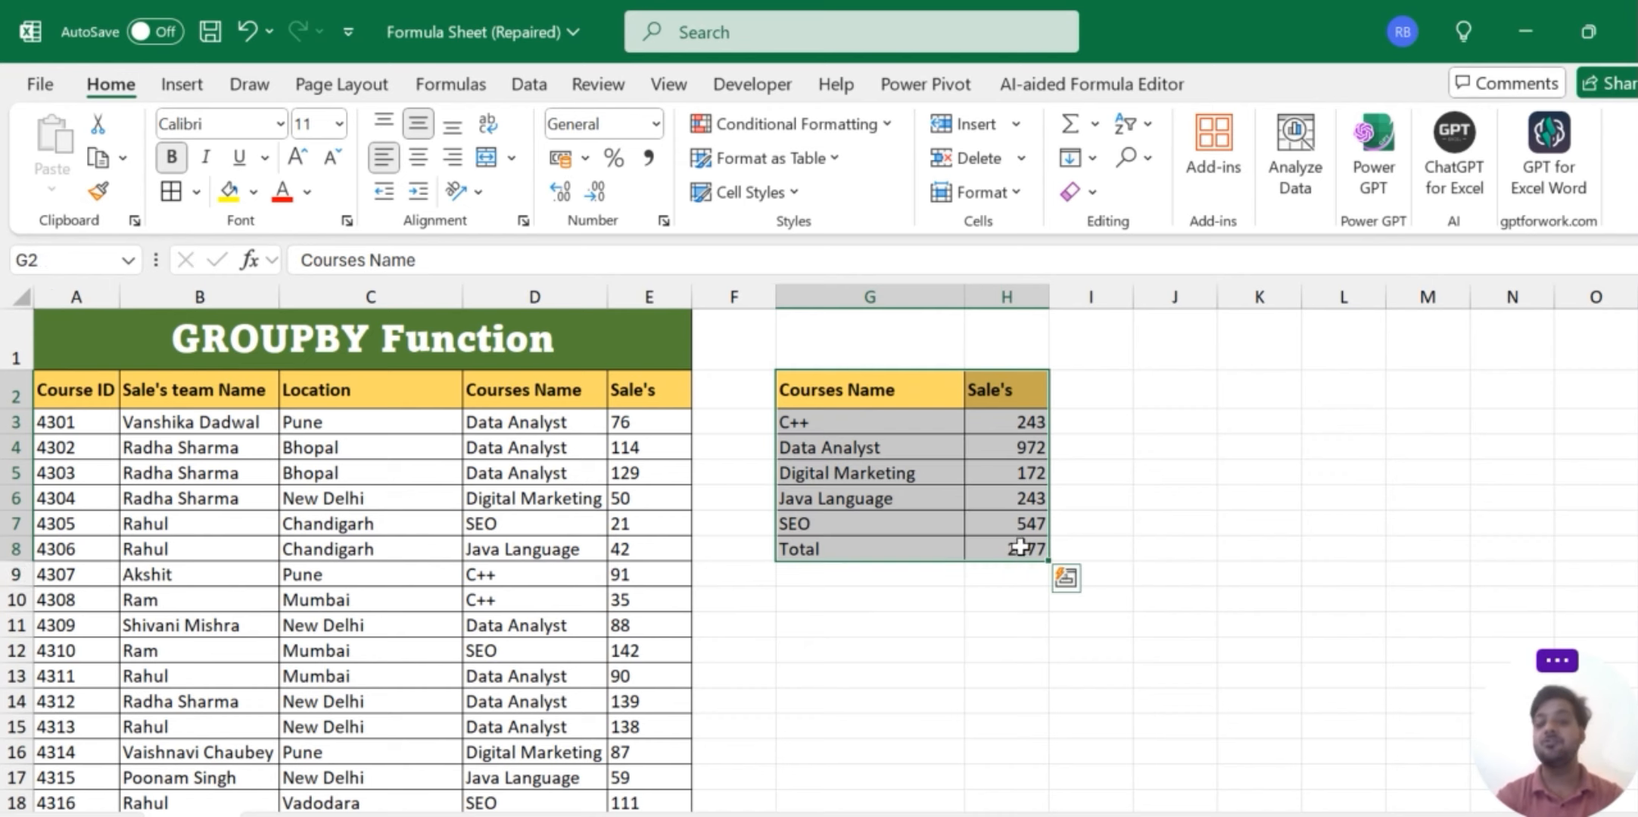
click(870, 550)
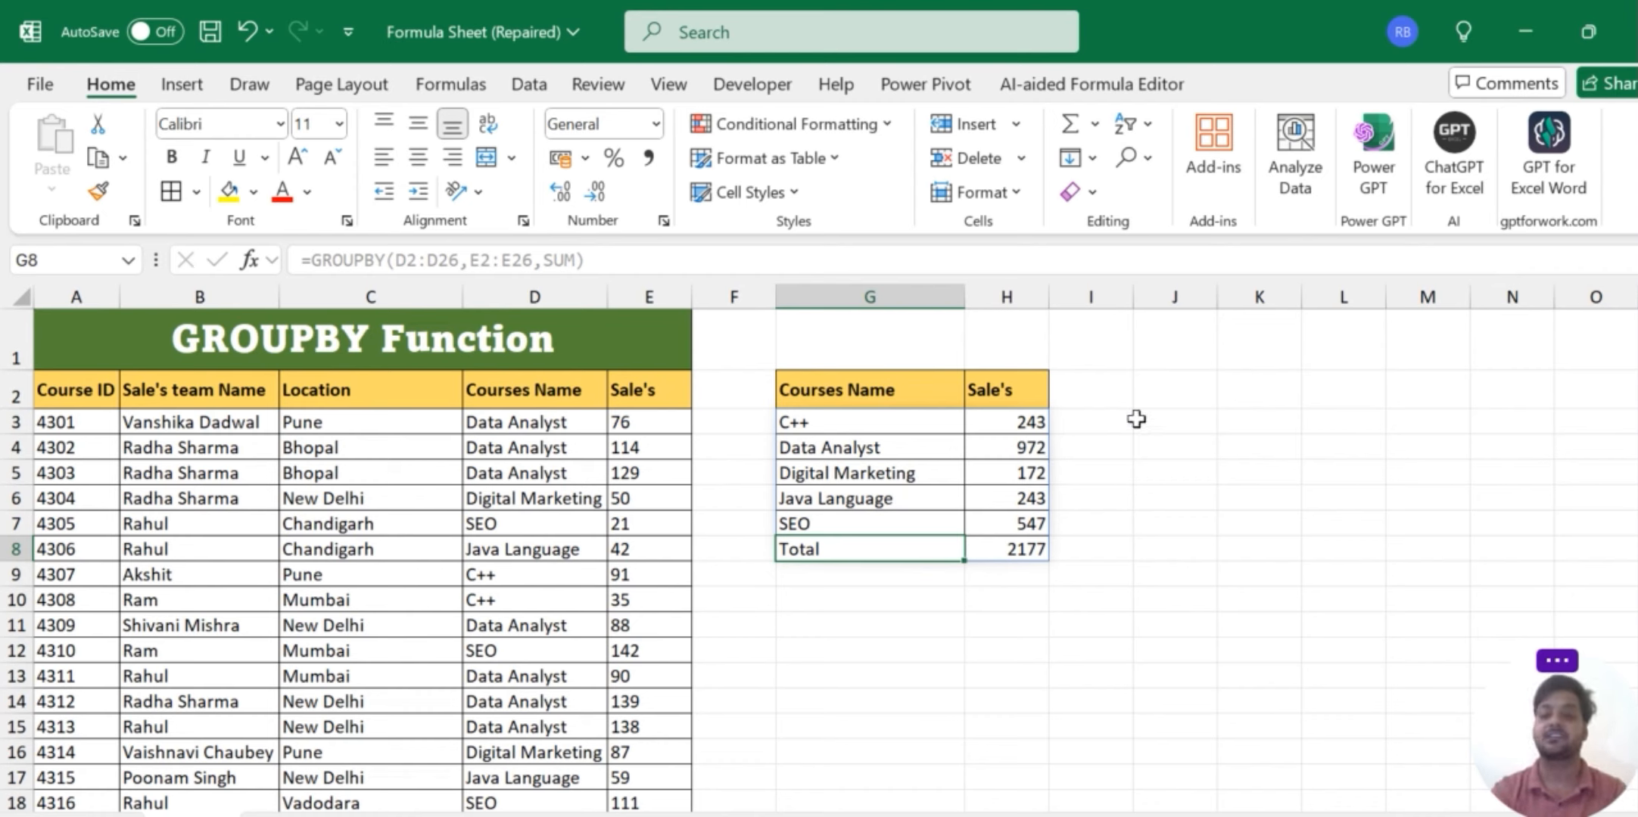
Enter =SUMIF(D2:D26,I2,E2:E26) in J2 to total the sales of the course named in I2.
click(1172, 395)
text(=sumif)
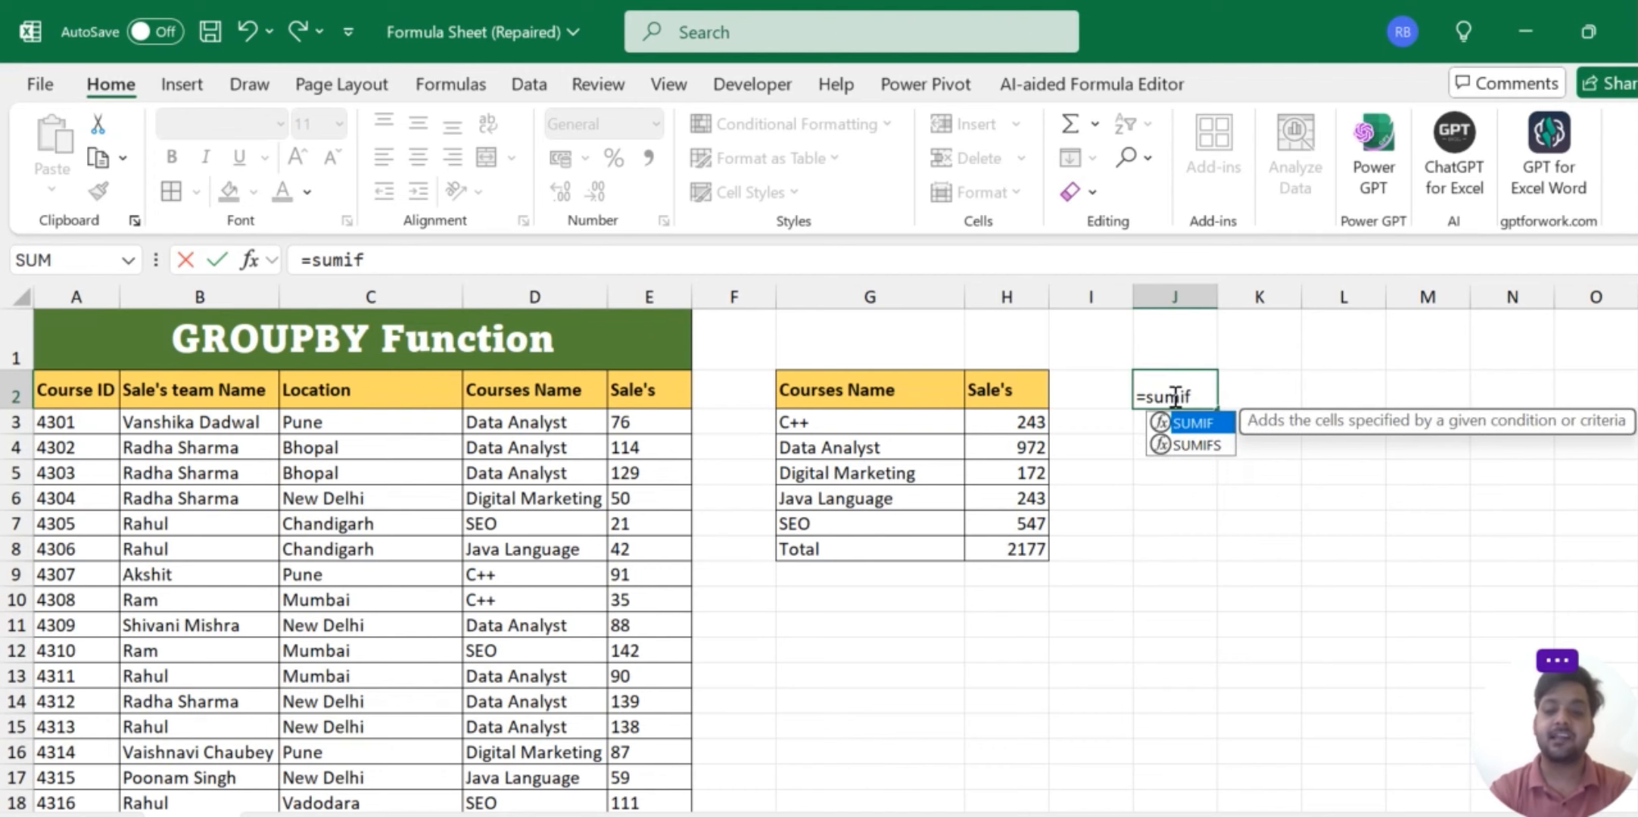
key(Tab)
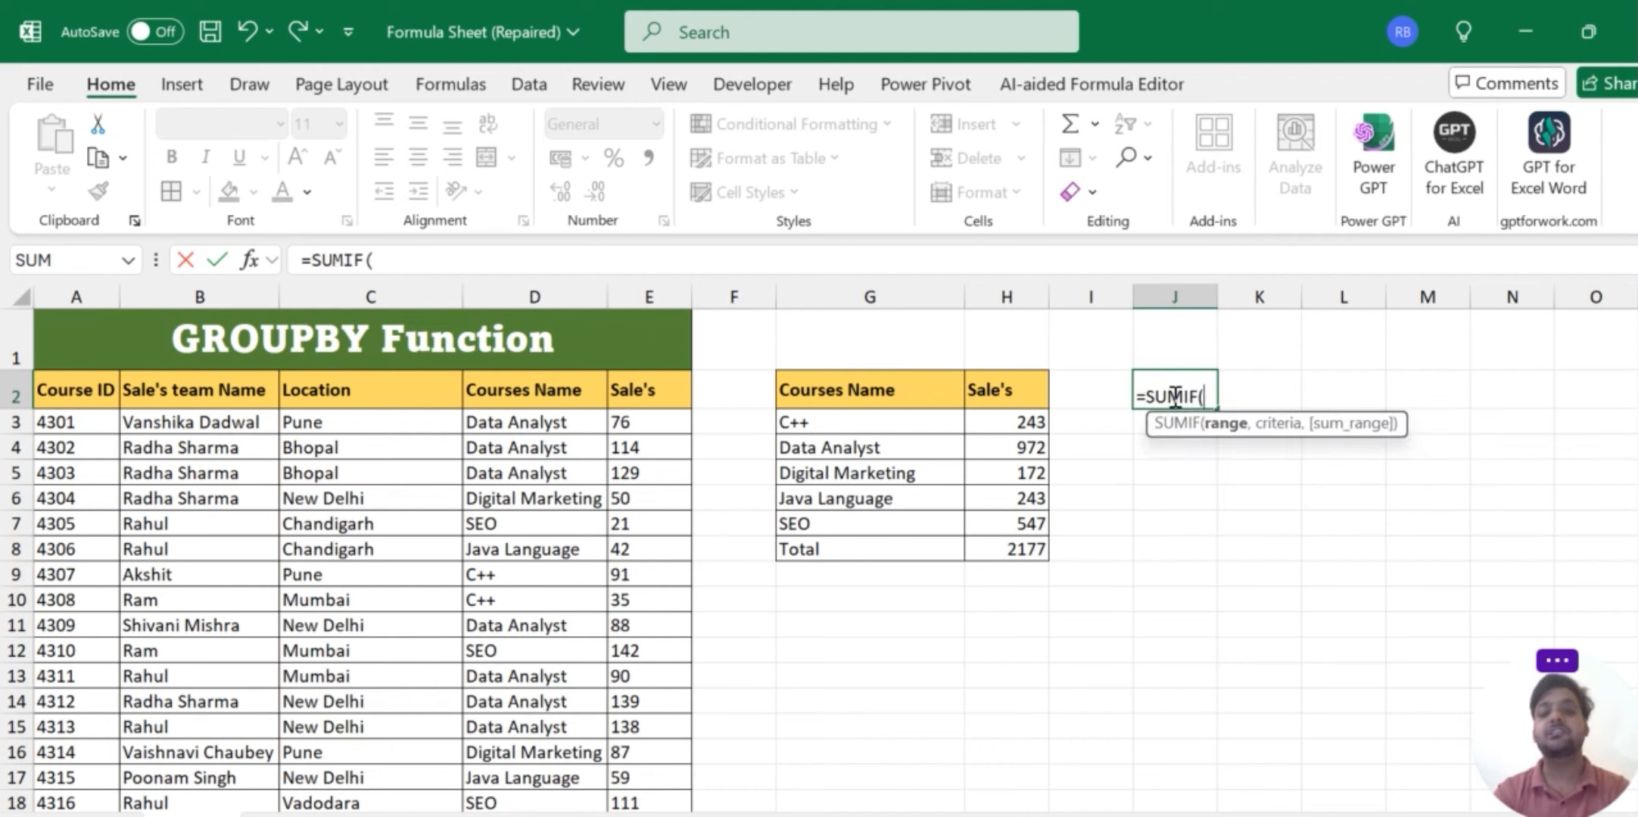
click(503, 389)
key(ctrl+shift+Down)
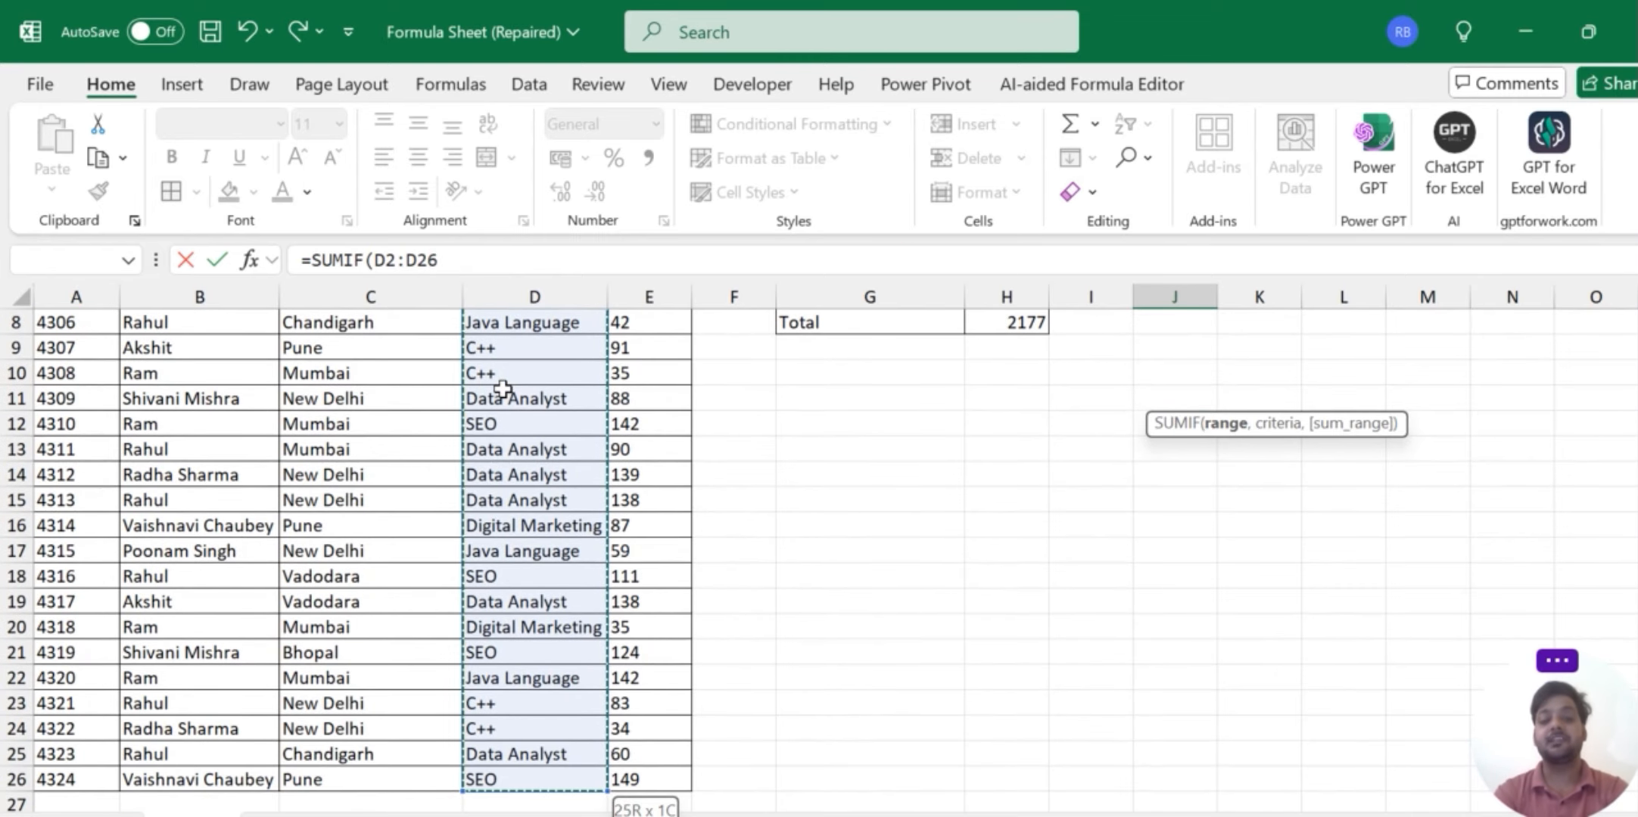
scroll(503, 388, up, 3)
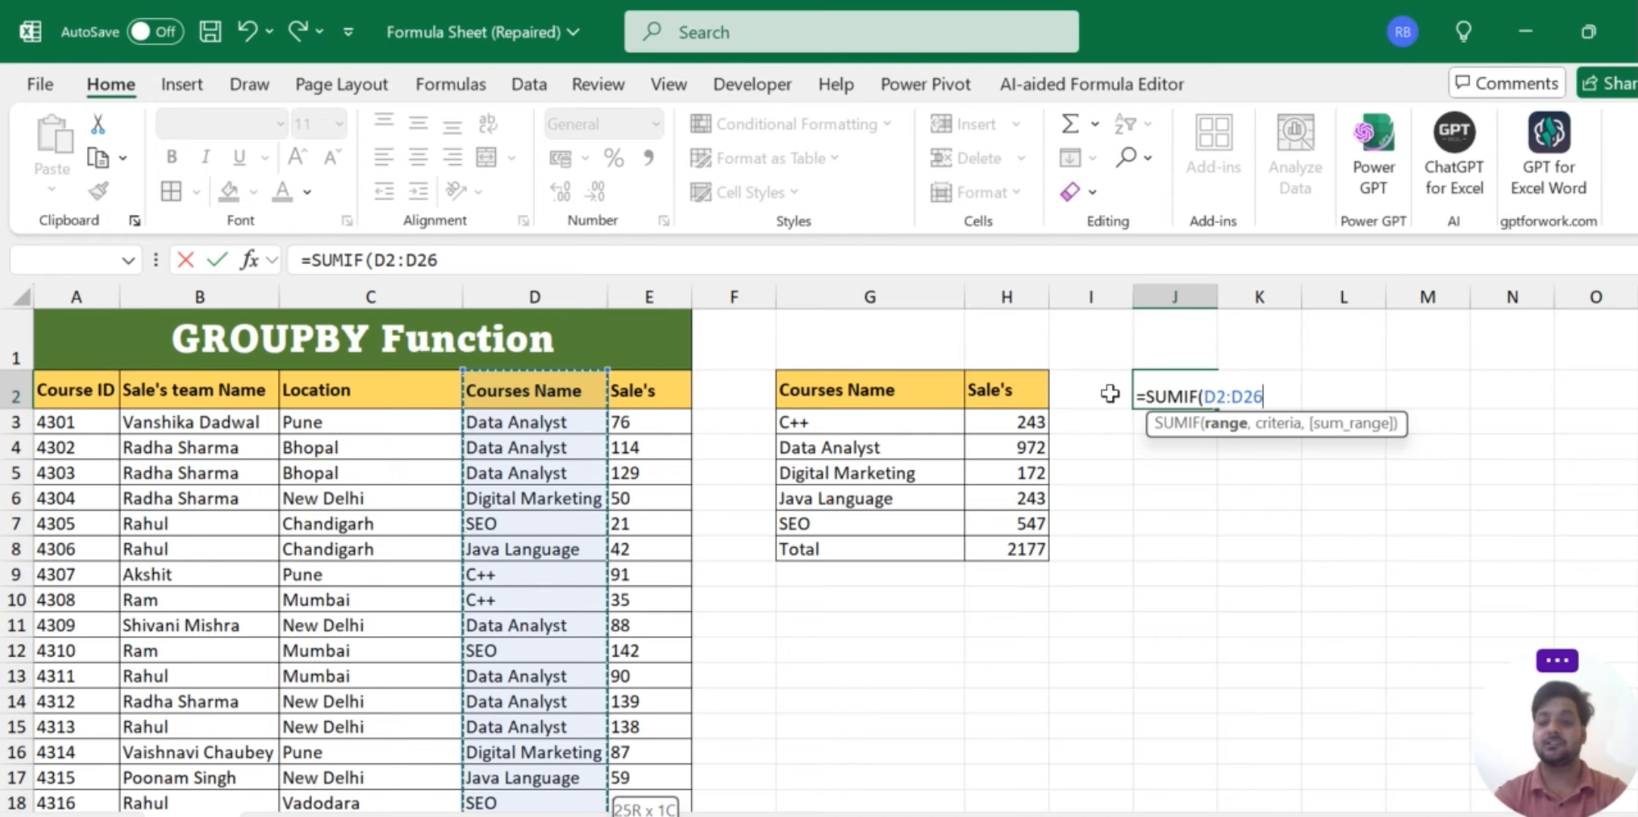
text(,)
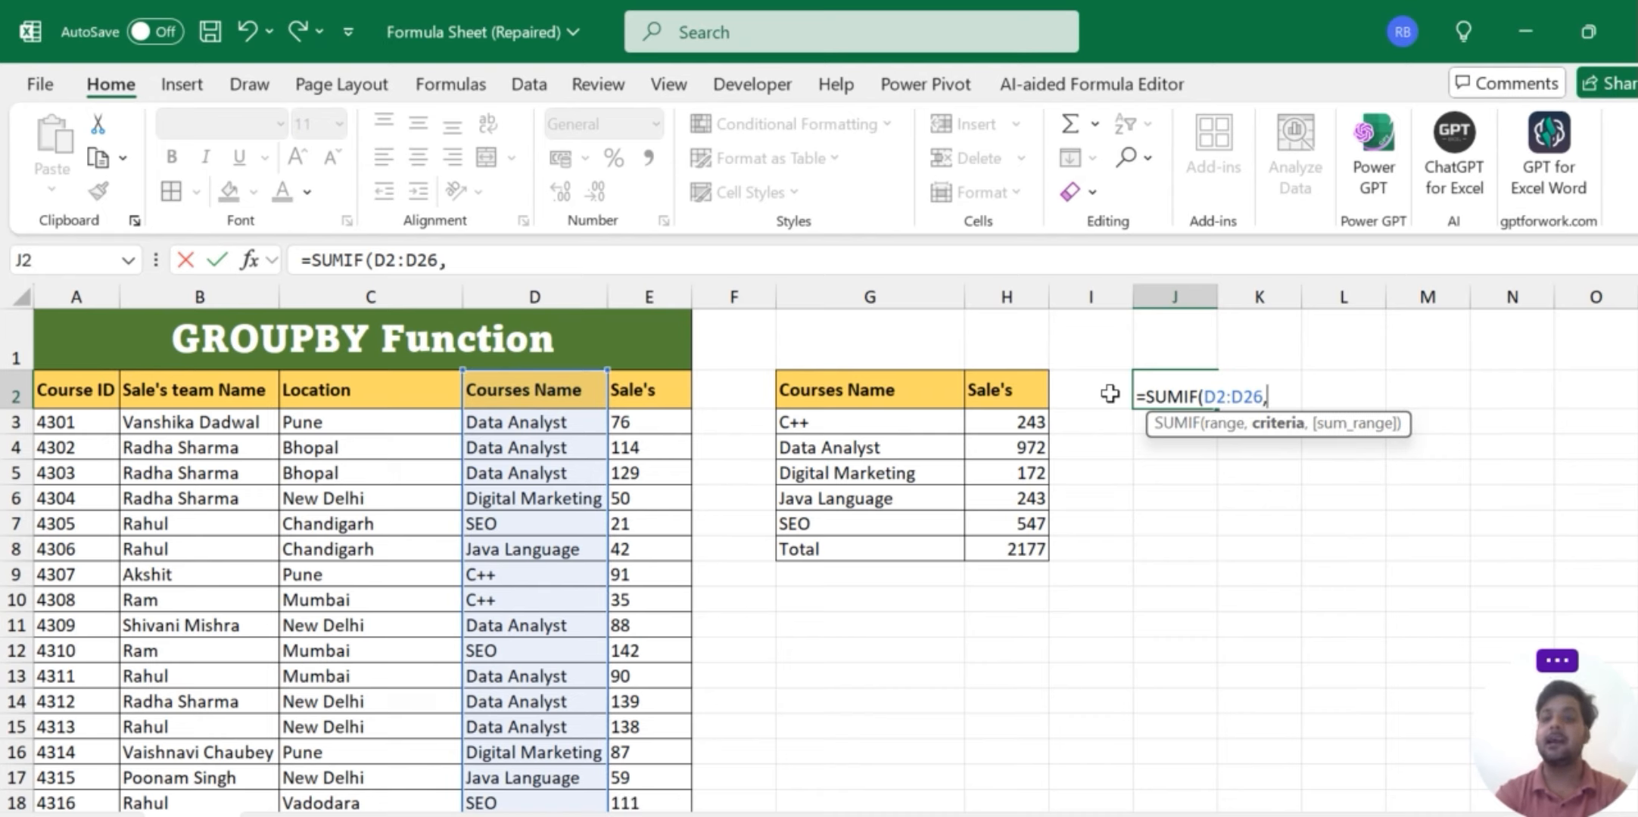
click(1106, 393)
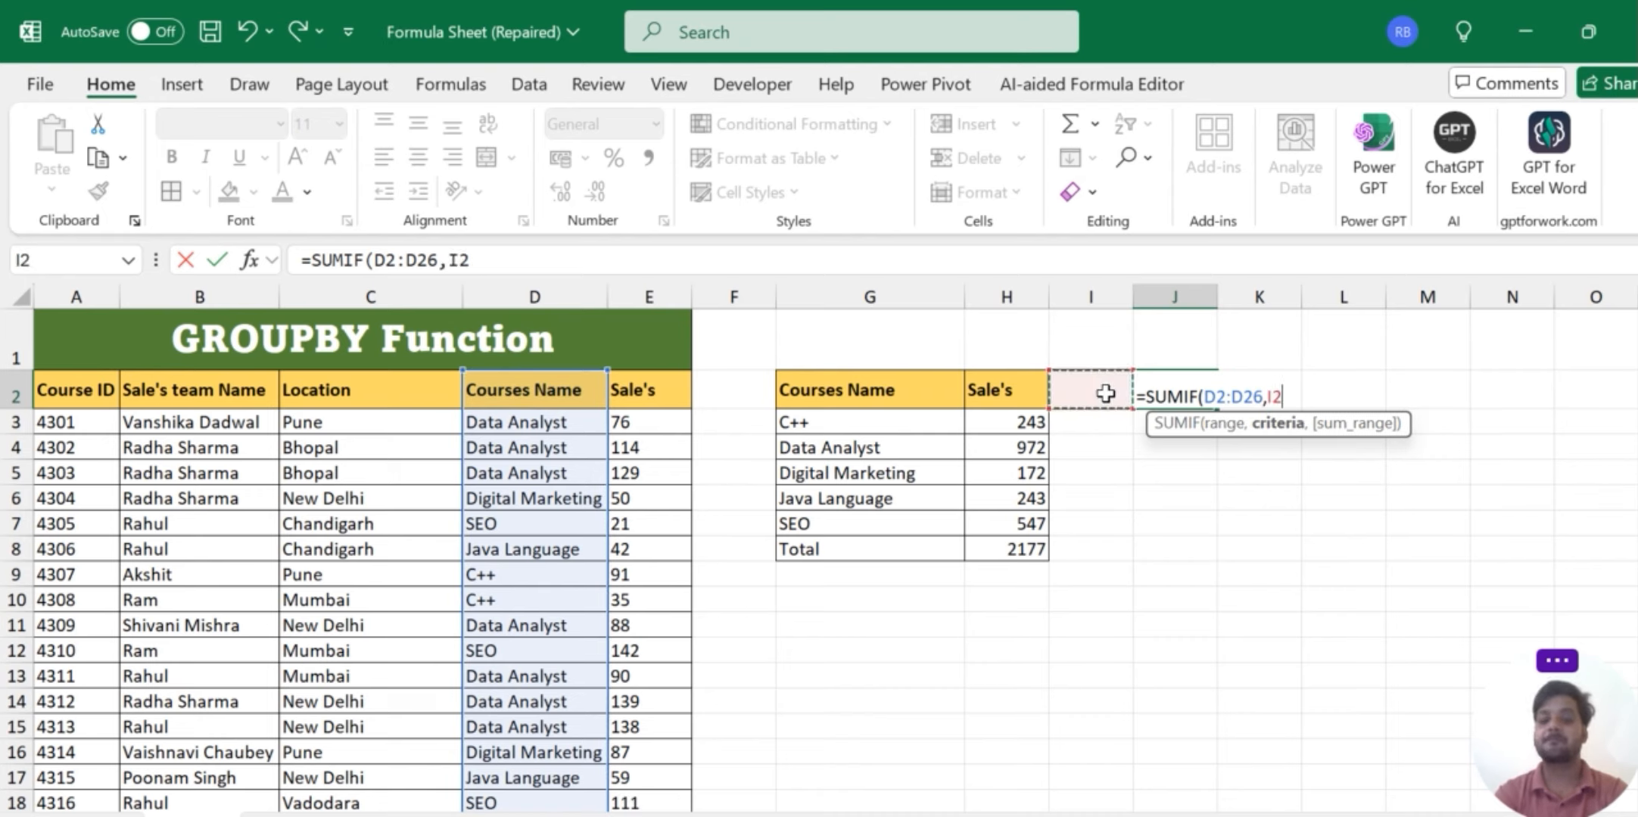
text(,)
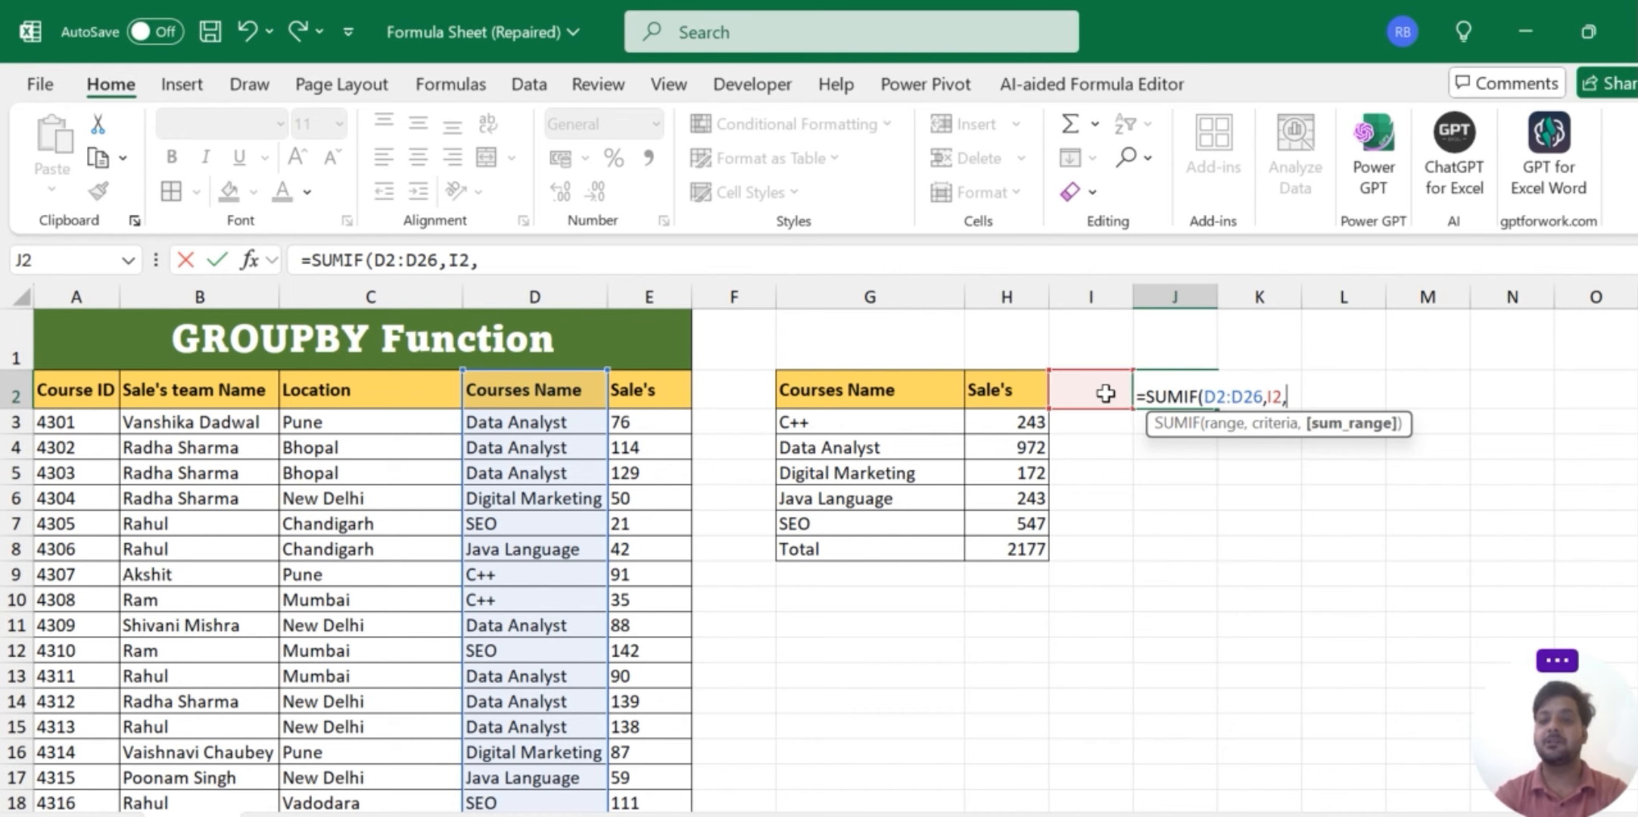
drag(647, 386, 677, 728)
key(Return)
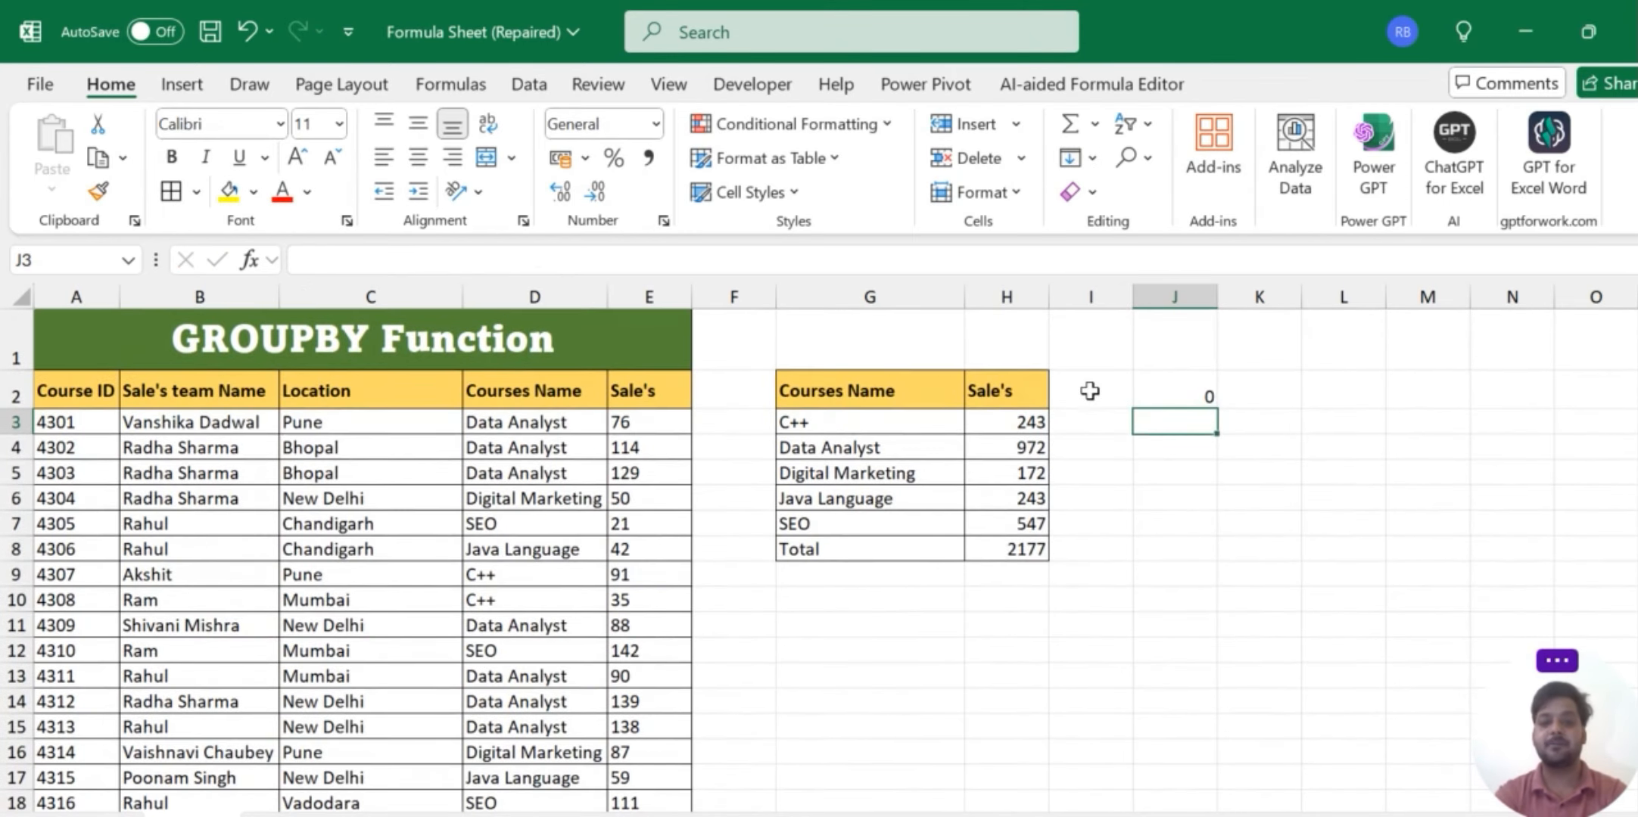
Copy Data Analyst from D3 into I2 as the SUMIF criterion, and copy SEO from D7 to the clipboard.
click(1090, 390)
click(567, 429)
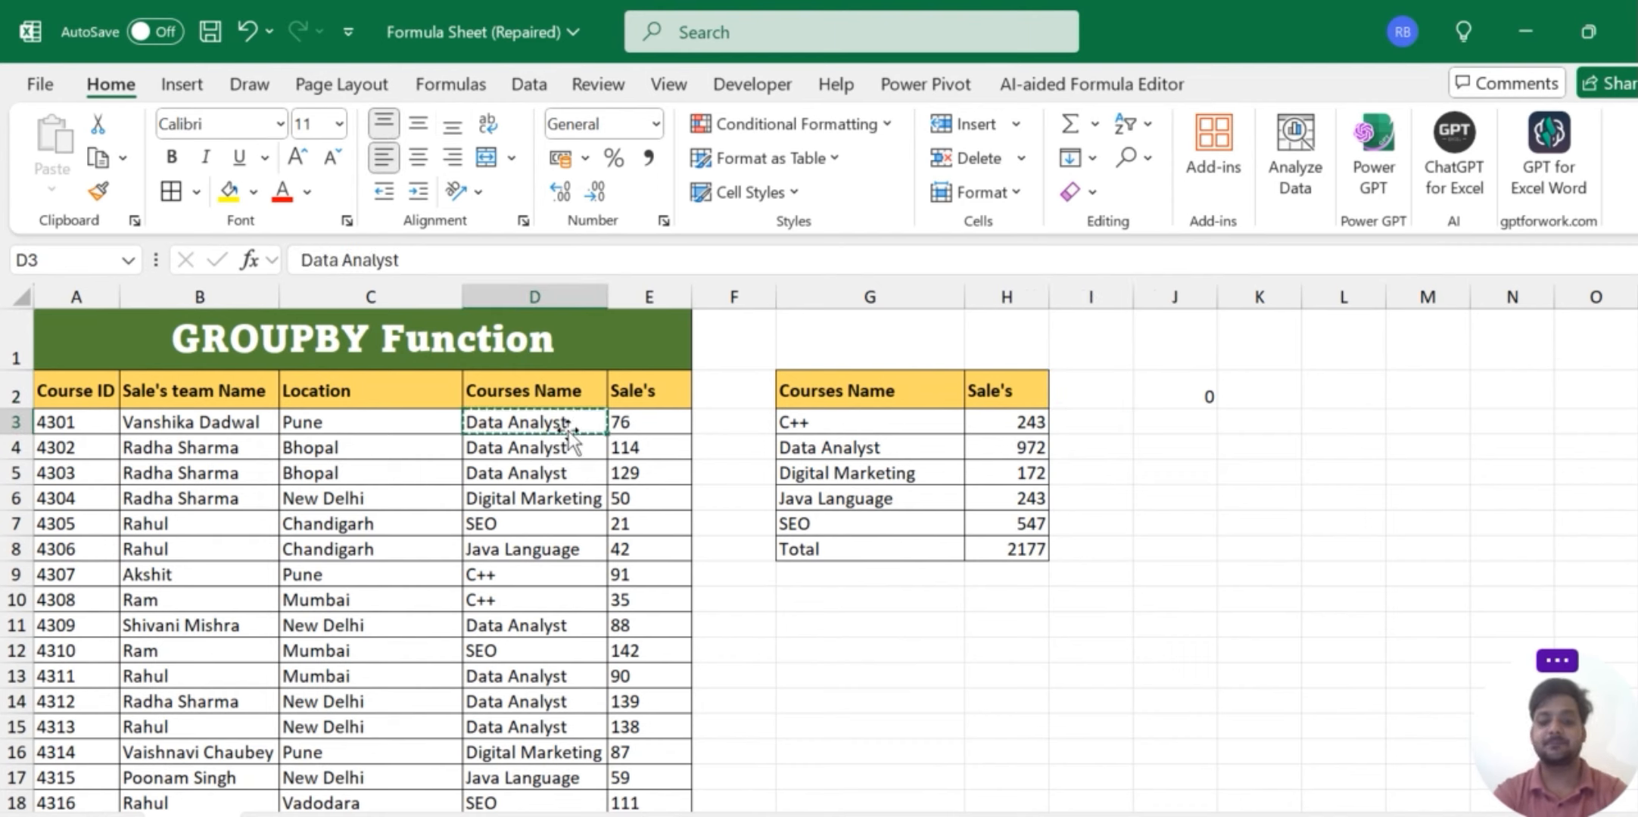
click(1083, 382)
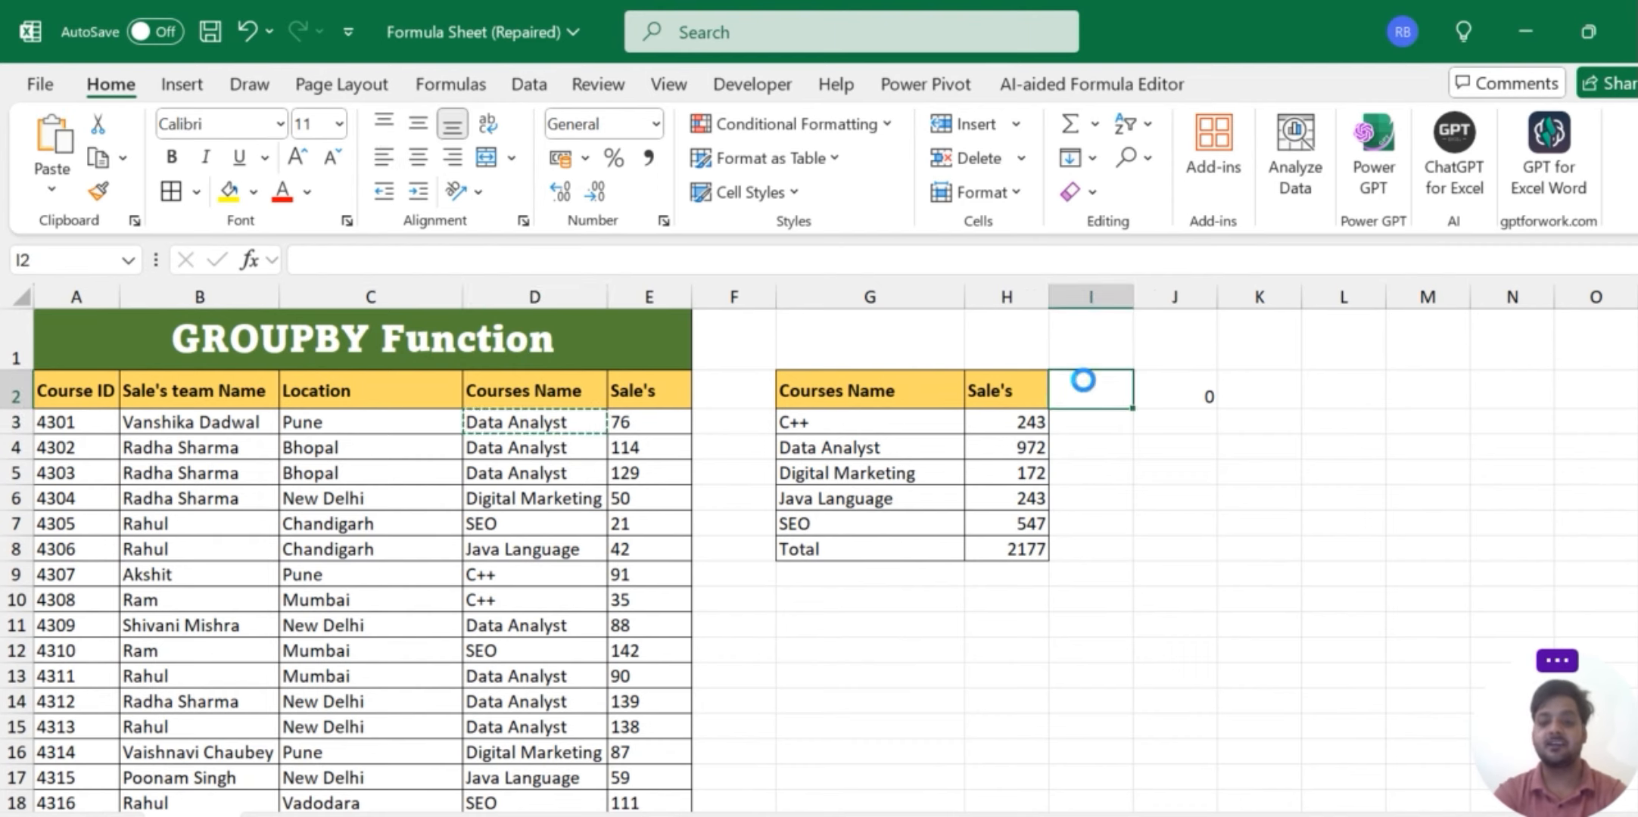
key(ctrl+v)
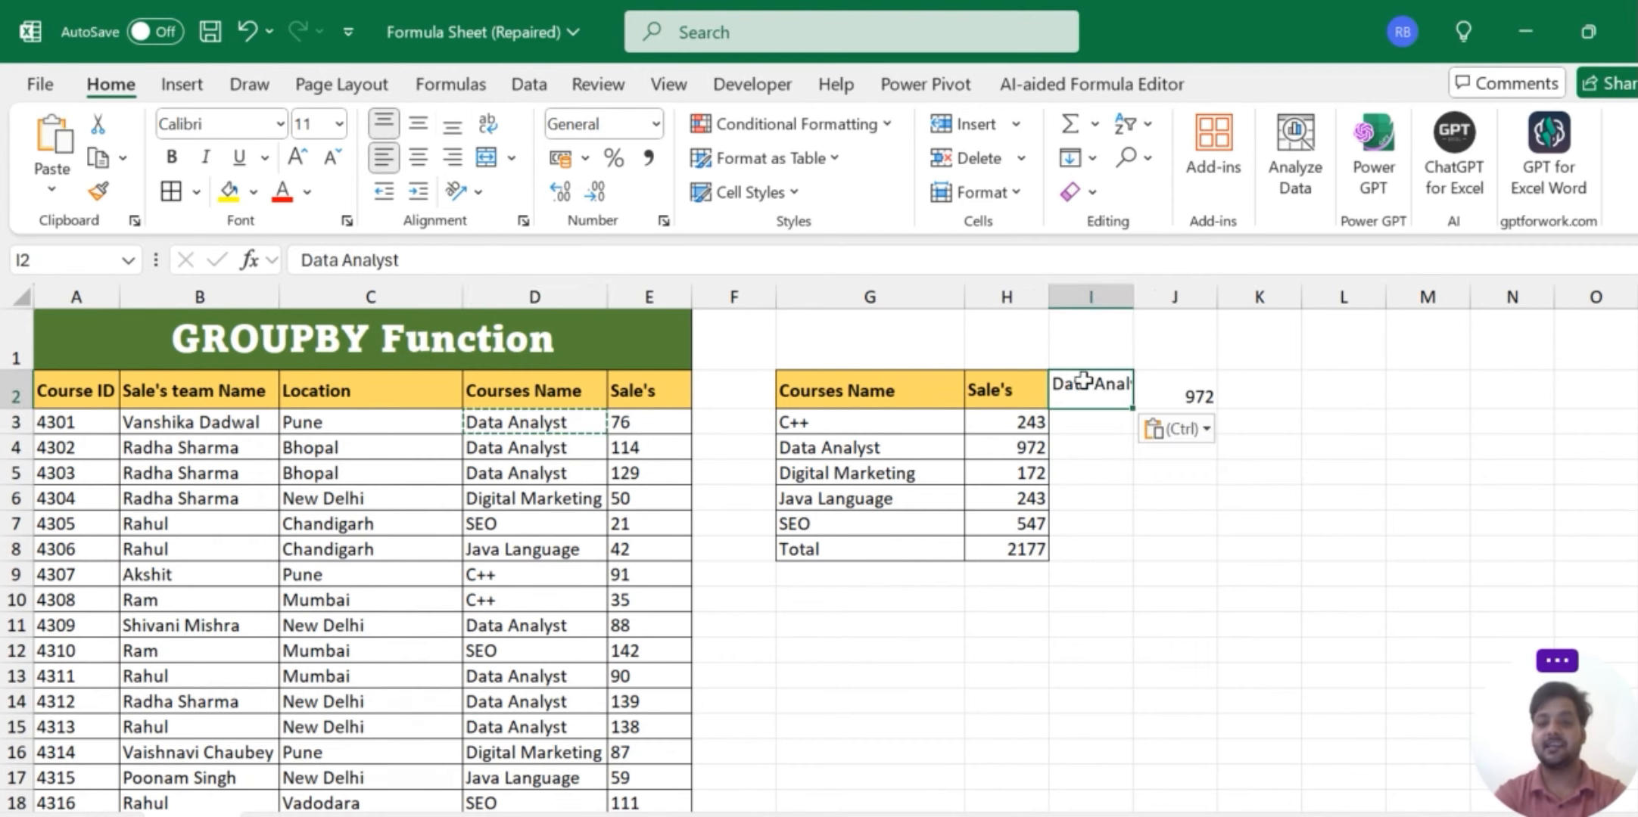
click(520, 513)
key(ctrl+c)
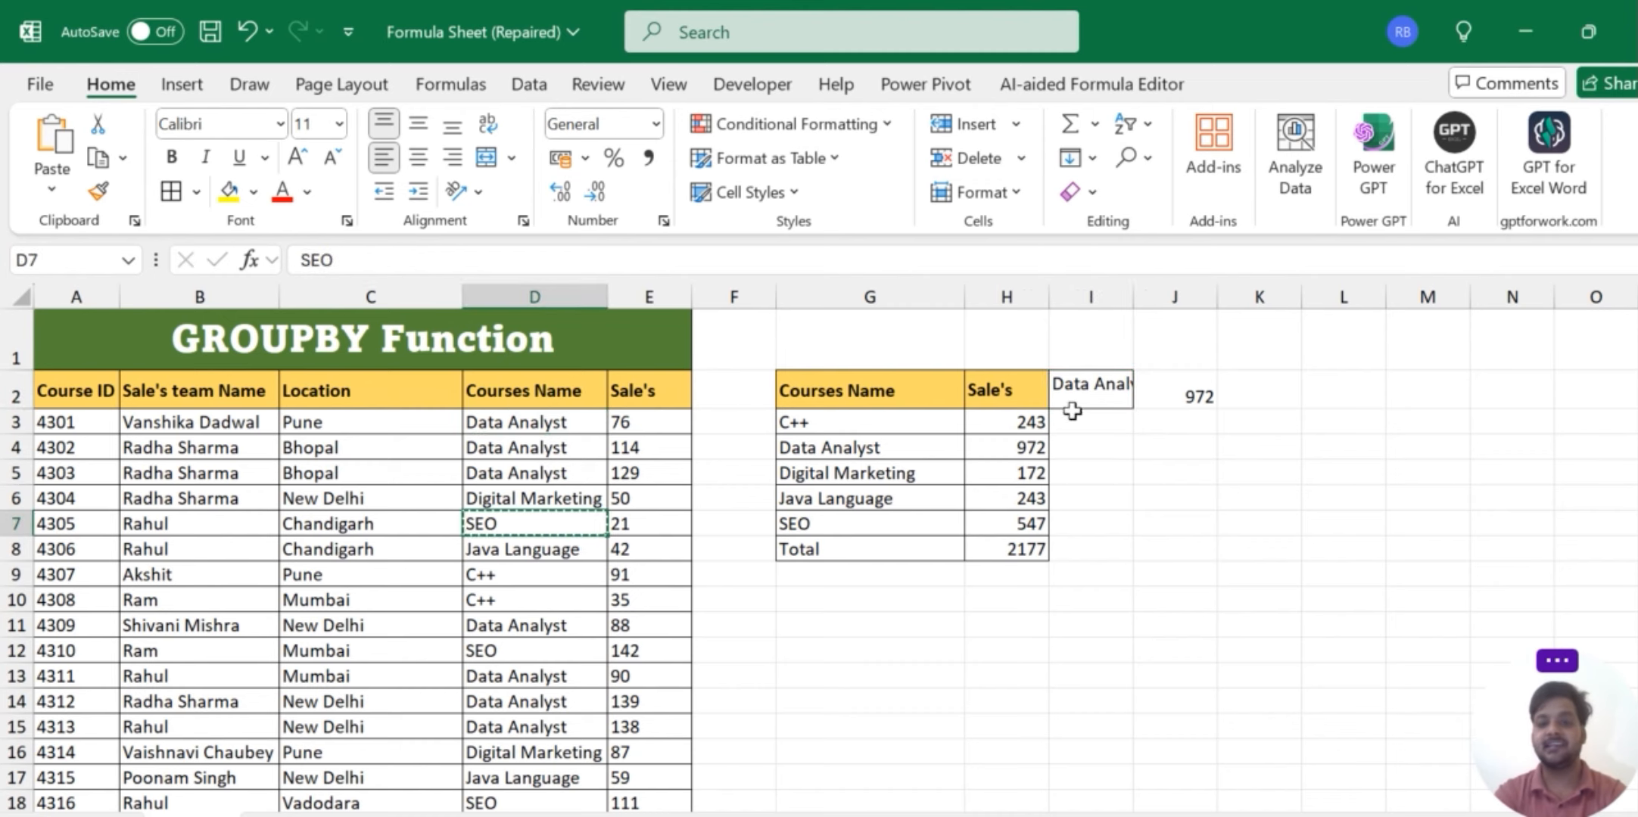
click(1078, 445)
key(ctrl+v)
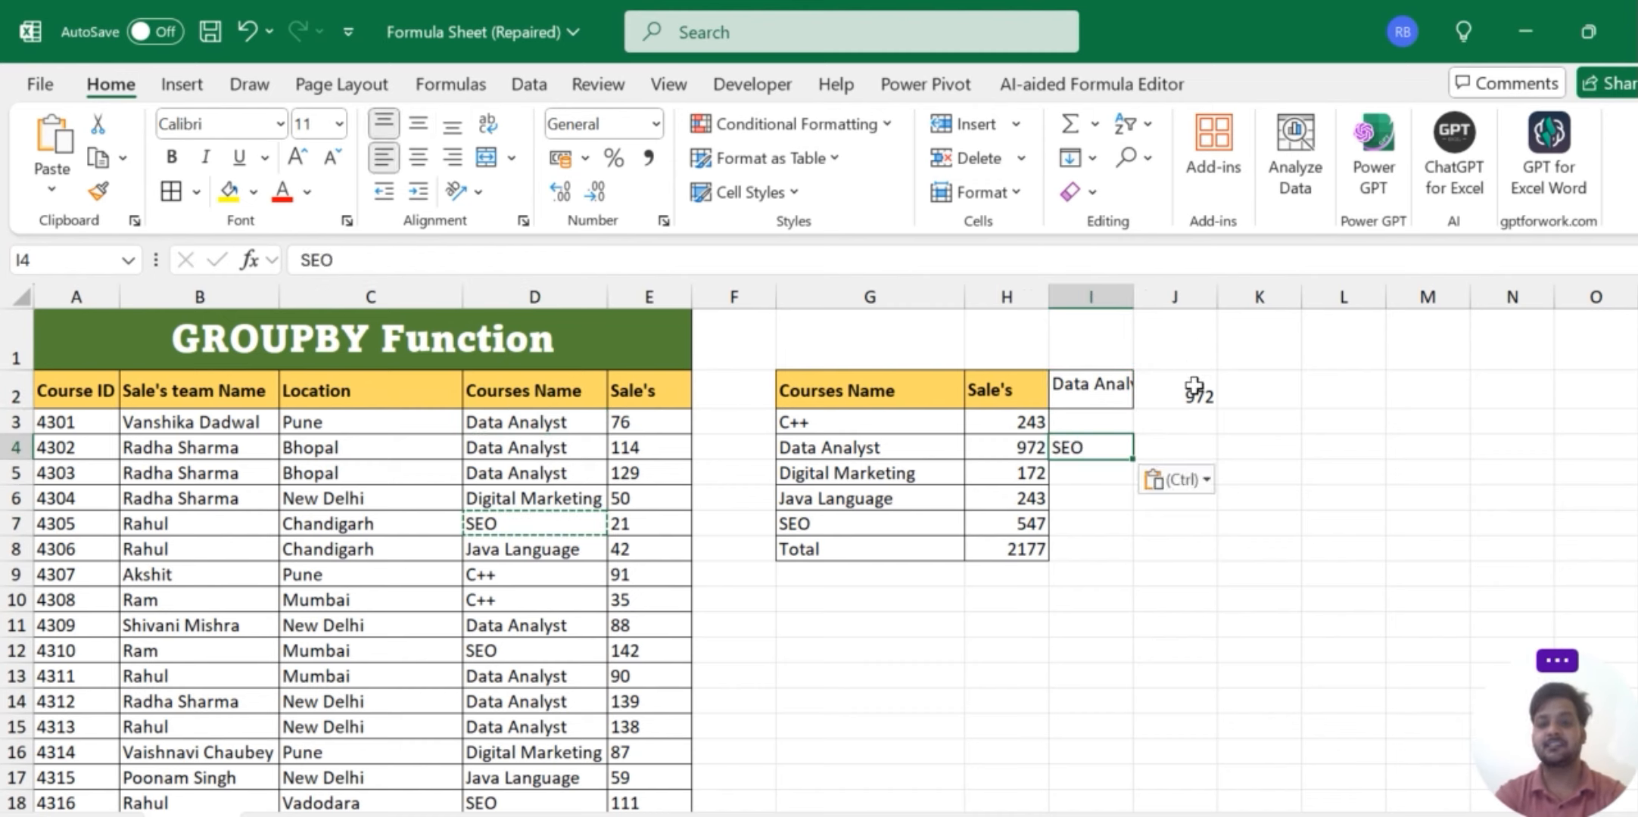
click(1194, 387)
key(Escape)
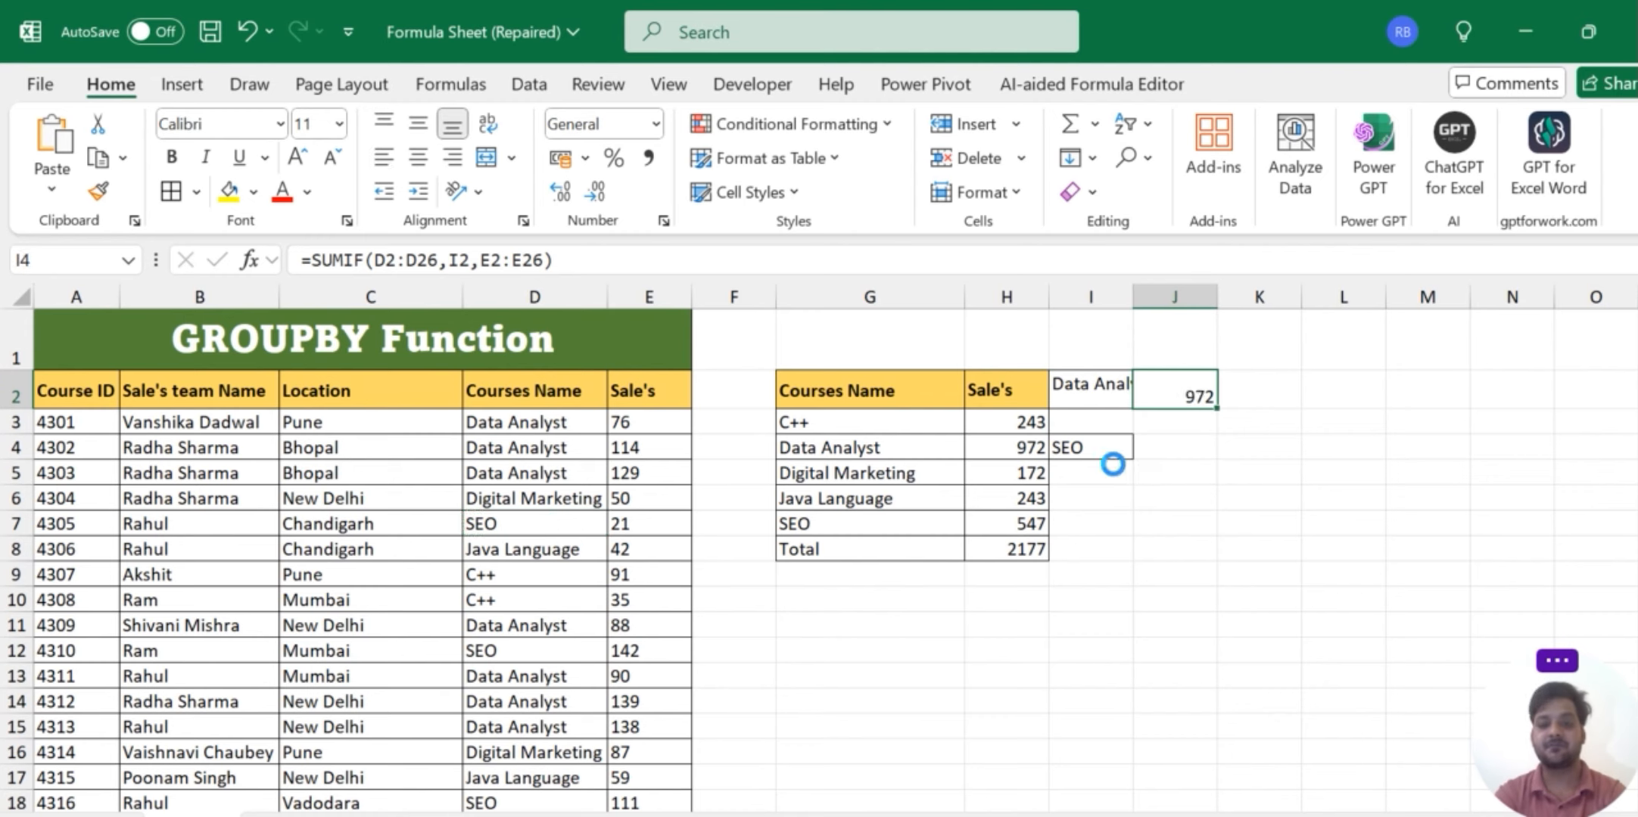
key(ctrl+z)
Paste the copied course name SEO into I3 as the second criterion.
click(1094, 421)
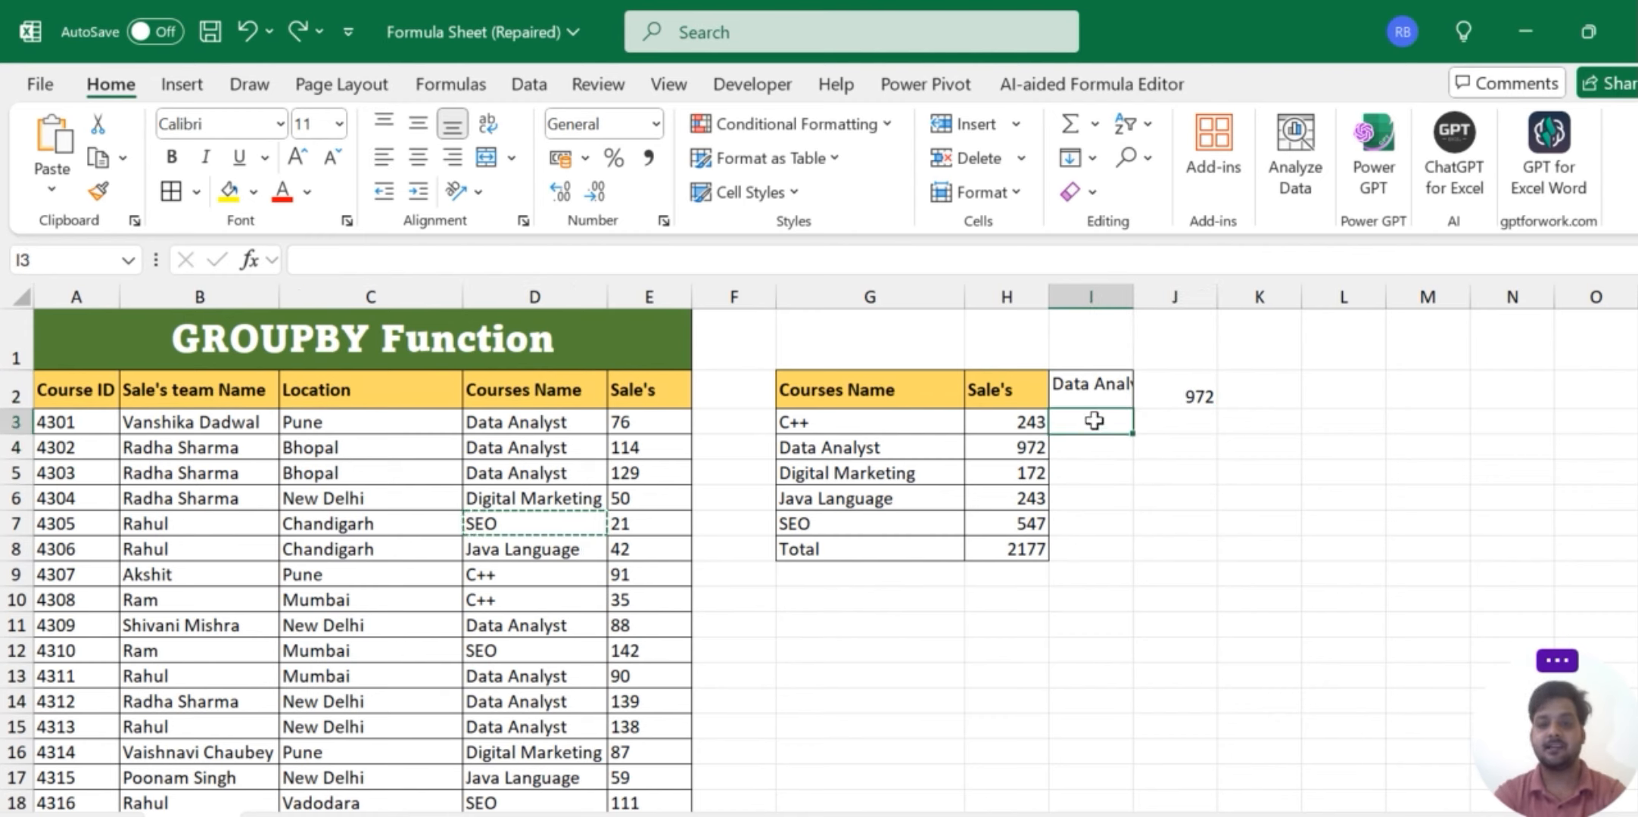
key(ctrl+v)
Fill the SUMIF formula from J2 down to J3 and fit column I to its contents.
click(1197, 391)
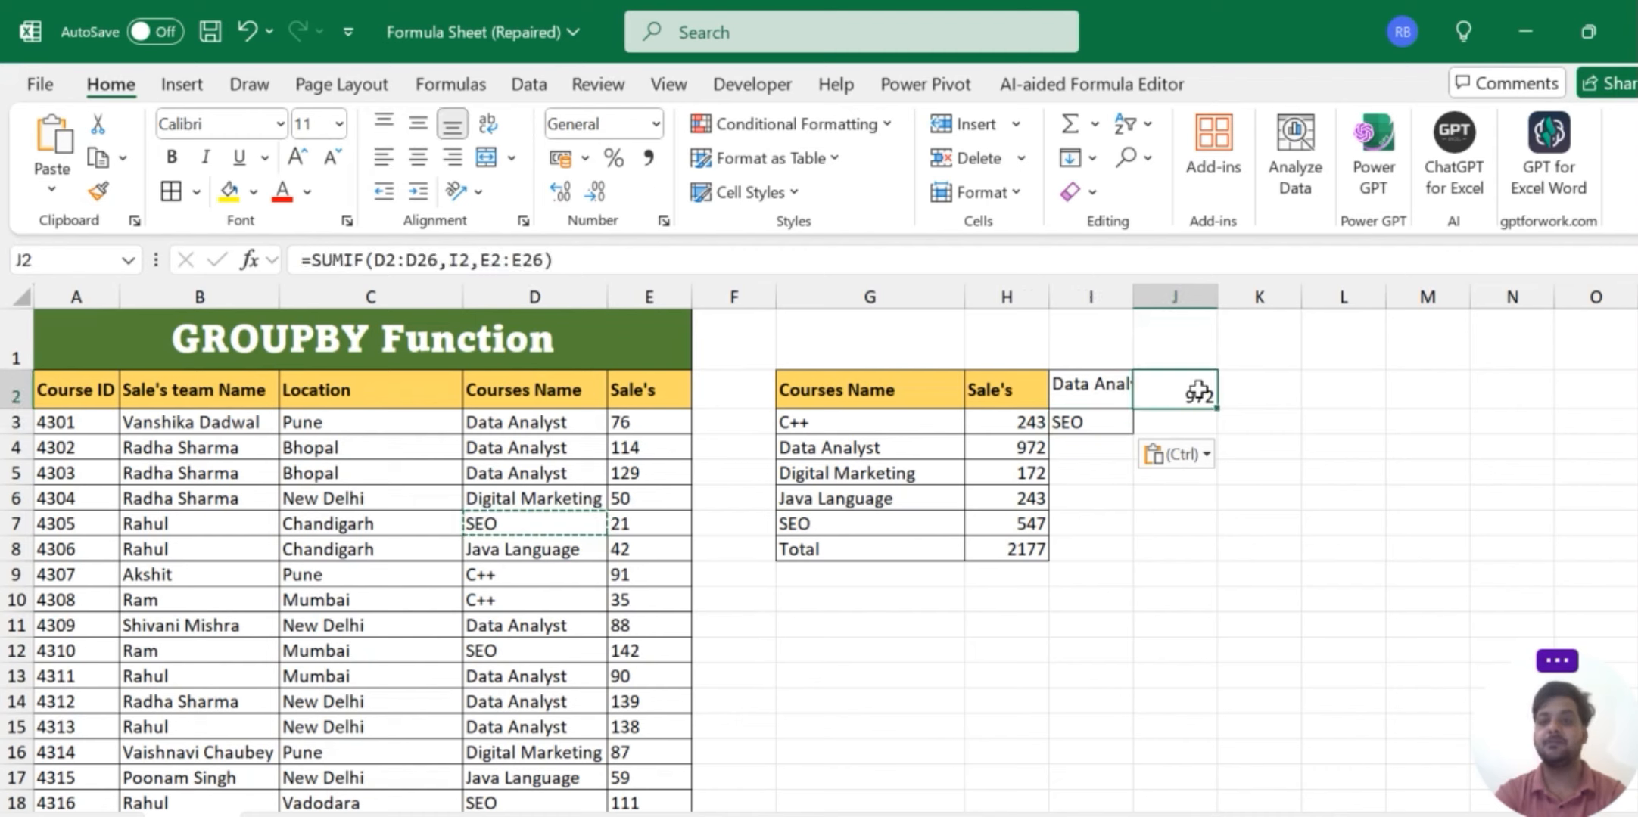
drag(1214, 412, 1211, 433)
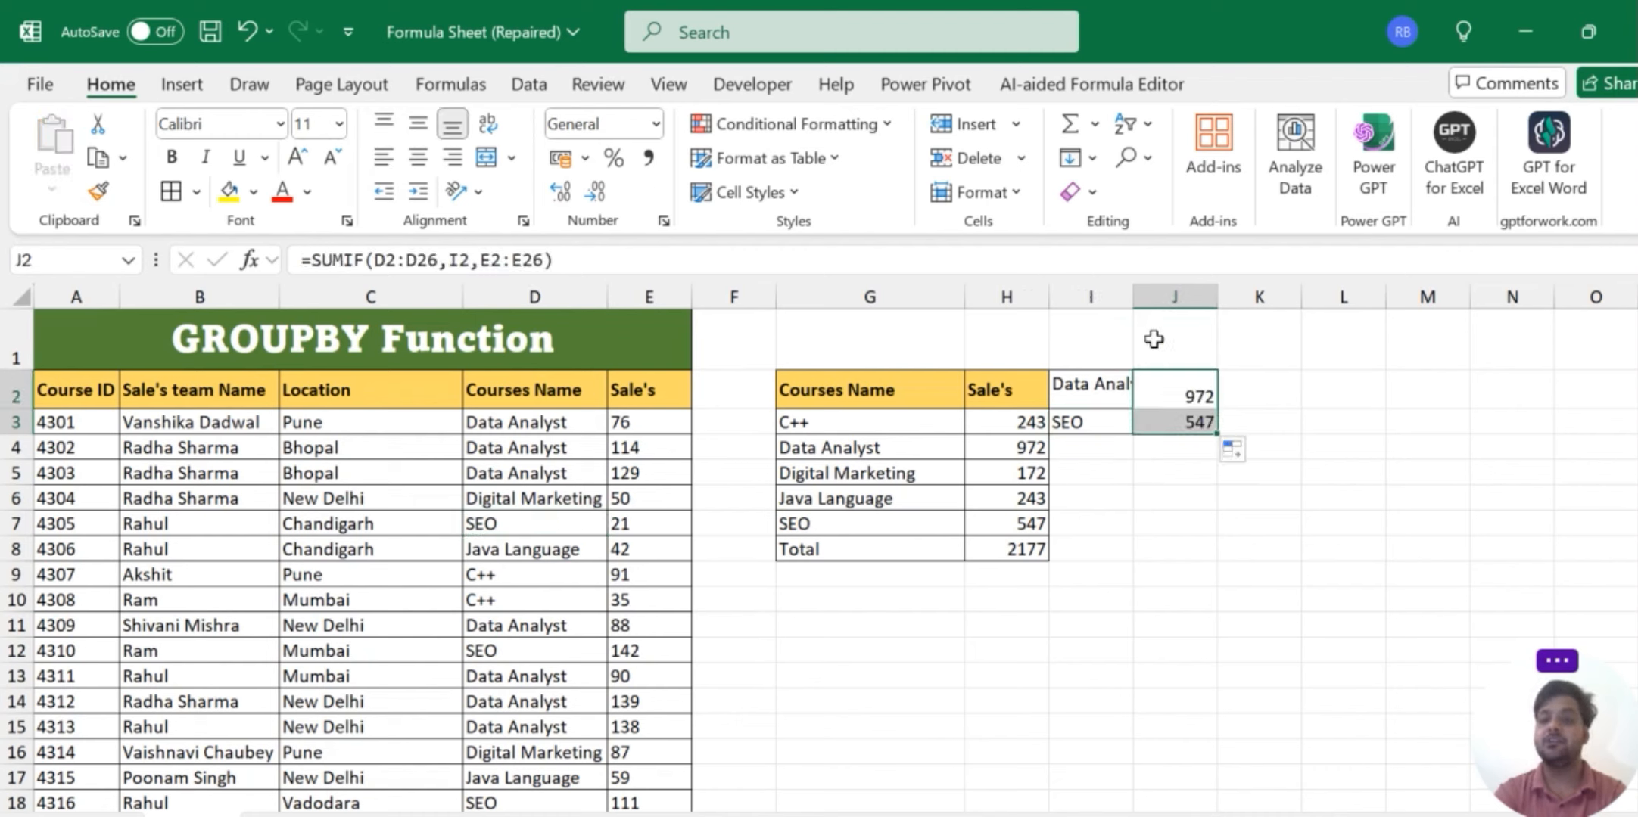
double_click(1130, 301)
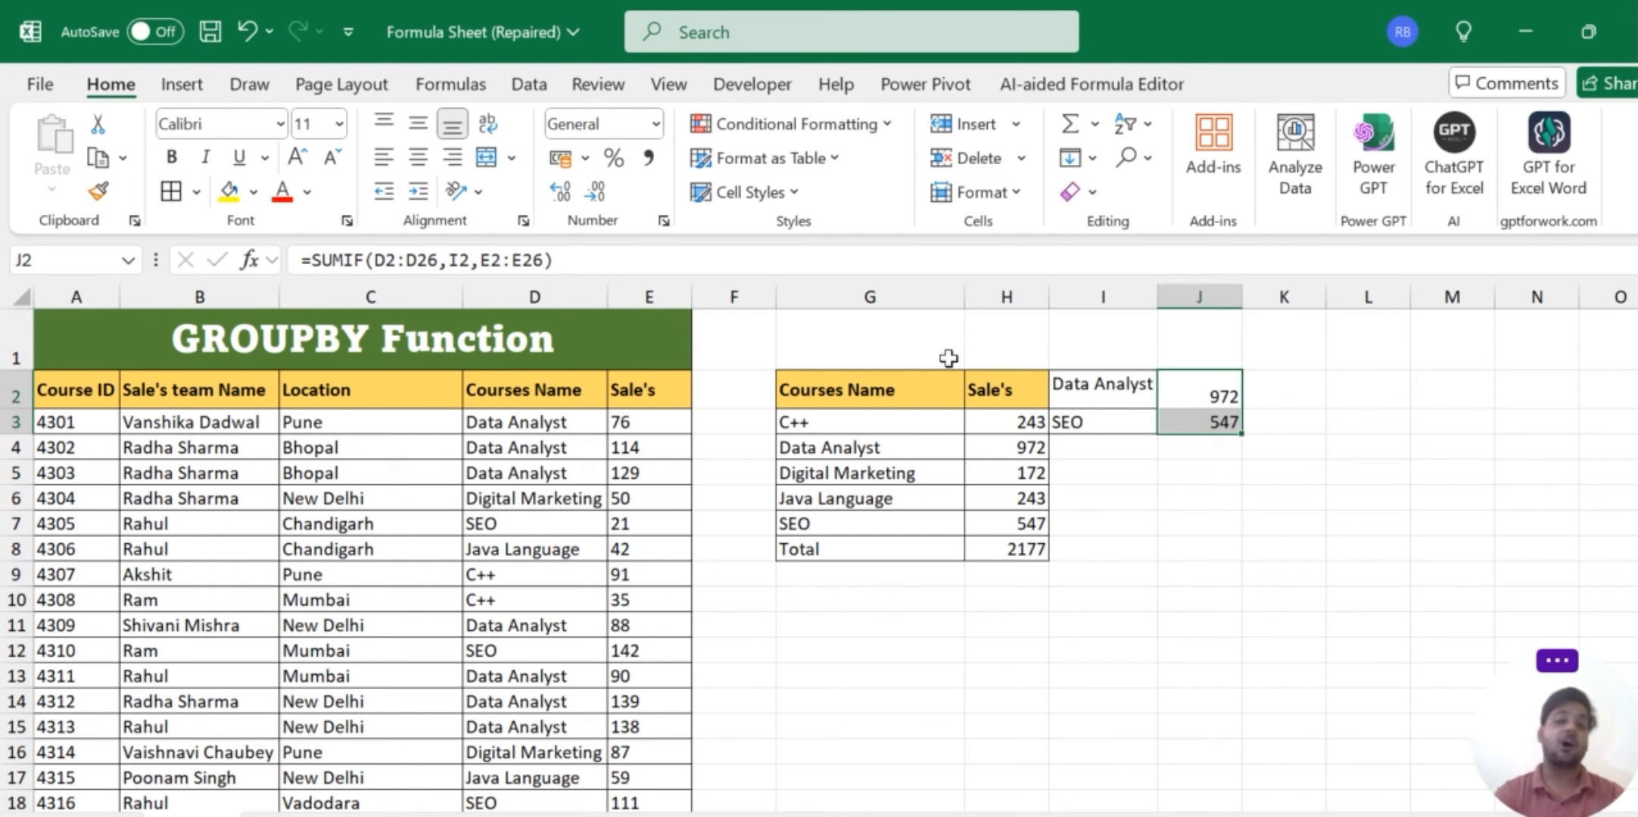
Delete columns I to K, which hold the SUMIF comparison beside the course summary.
drag(819, 393, 930, 554)
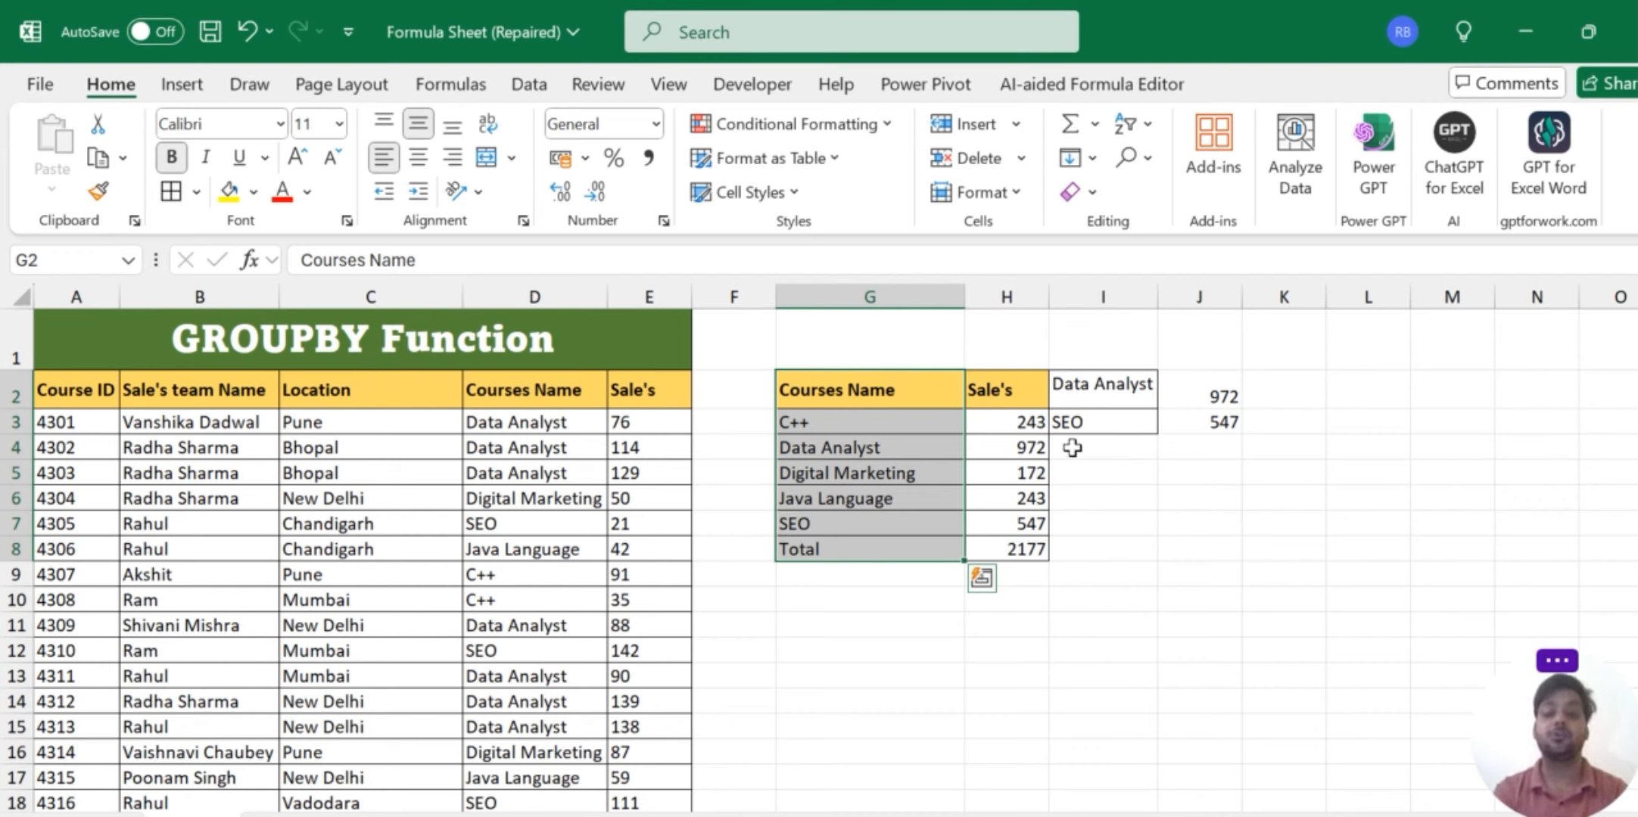
click(909, 422)
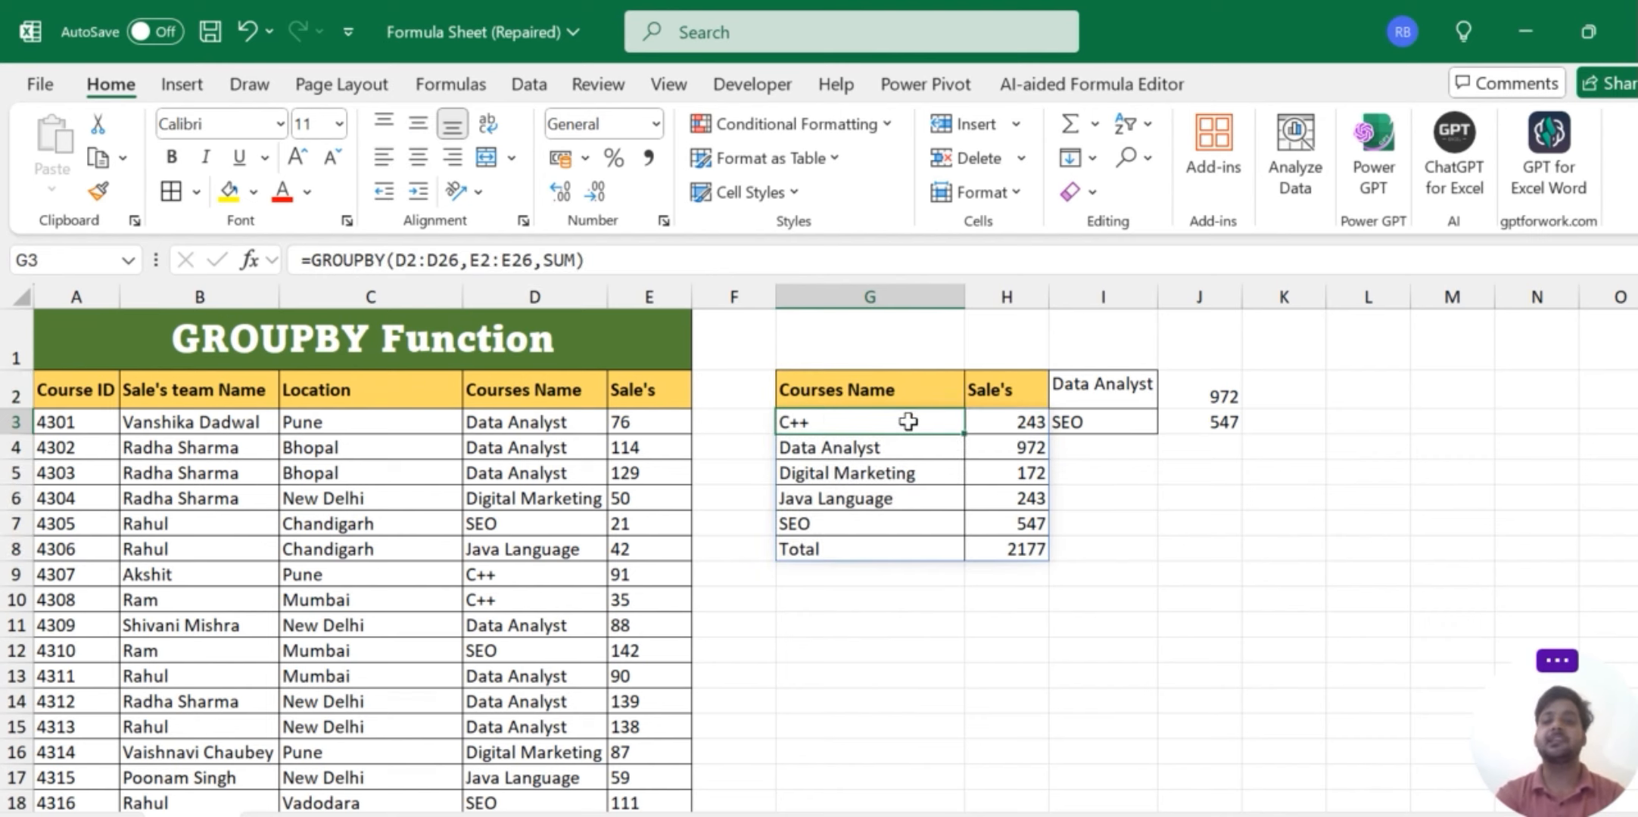
drag(1092, 291, 1249, 394)
key(ctrl+minus)
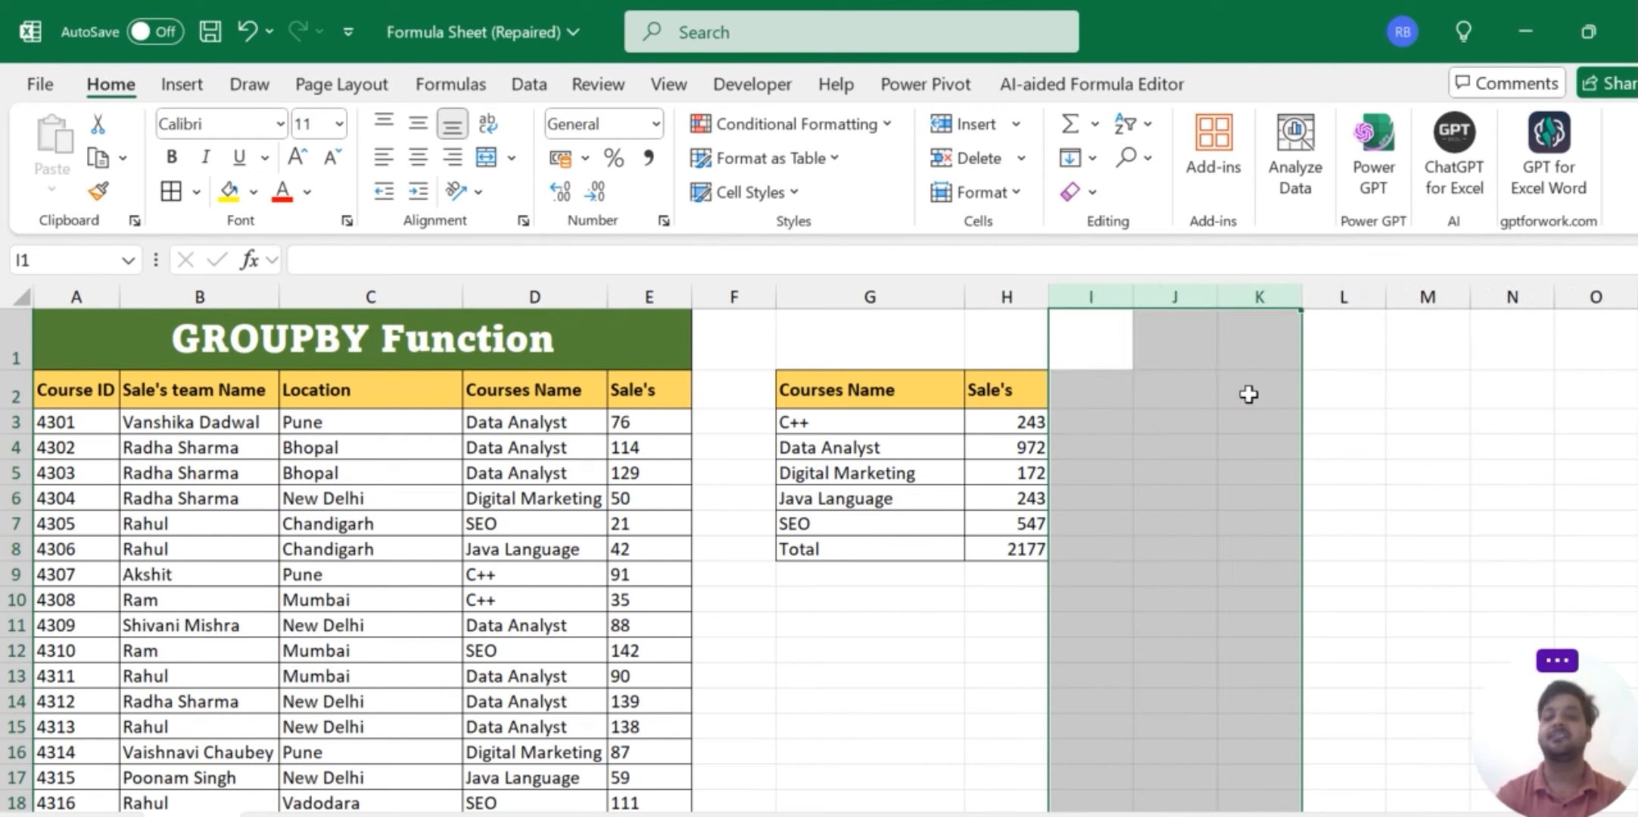
click(1127, 408)
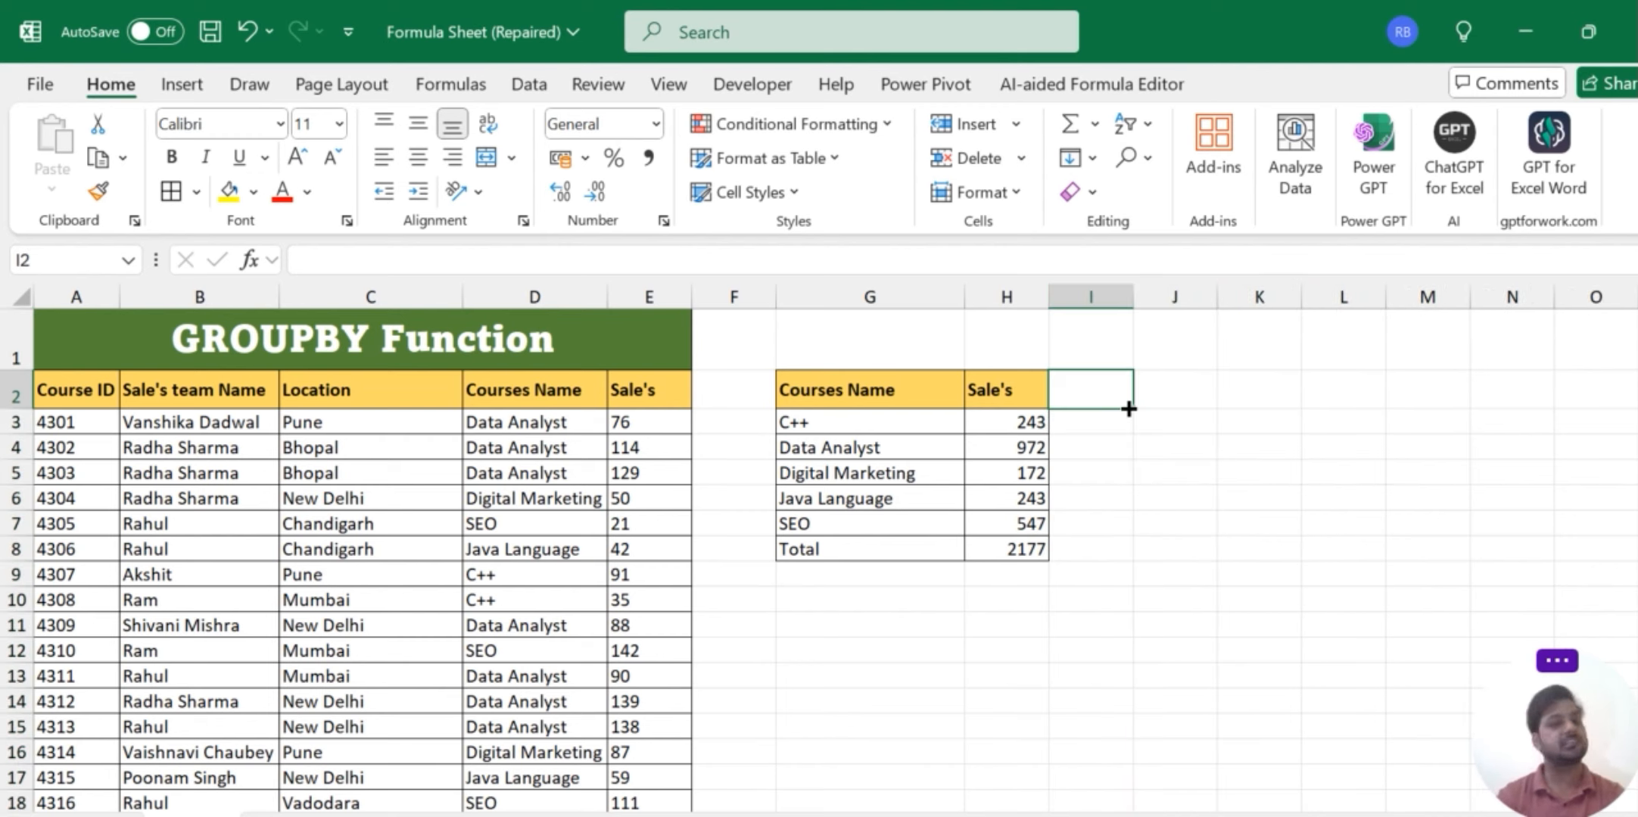
Clear the course GROUPBY results from G3:H8, keeping the header row above them.
click(911, 390)
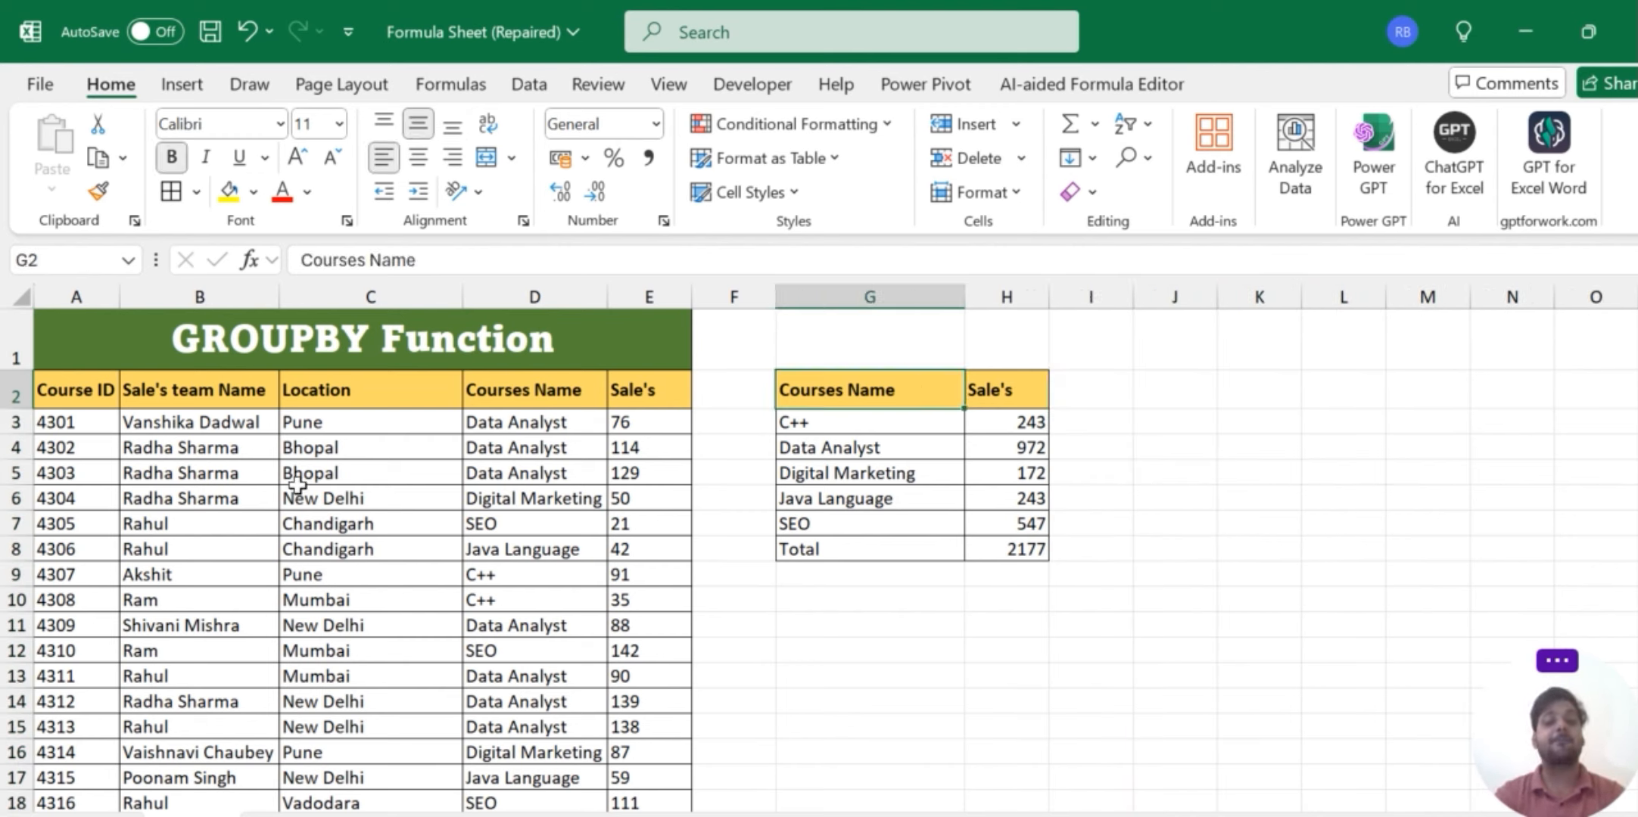
click(800, 423)
key(shift+Right)
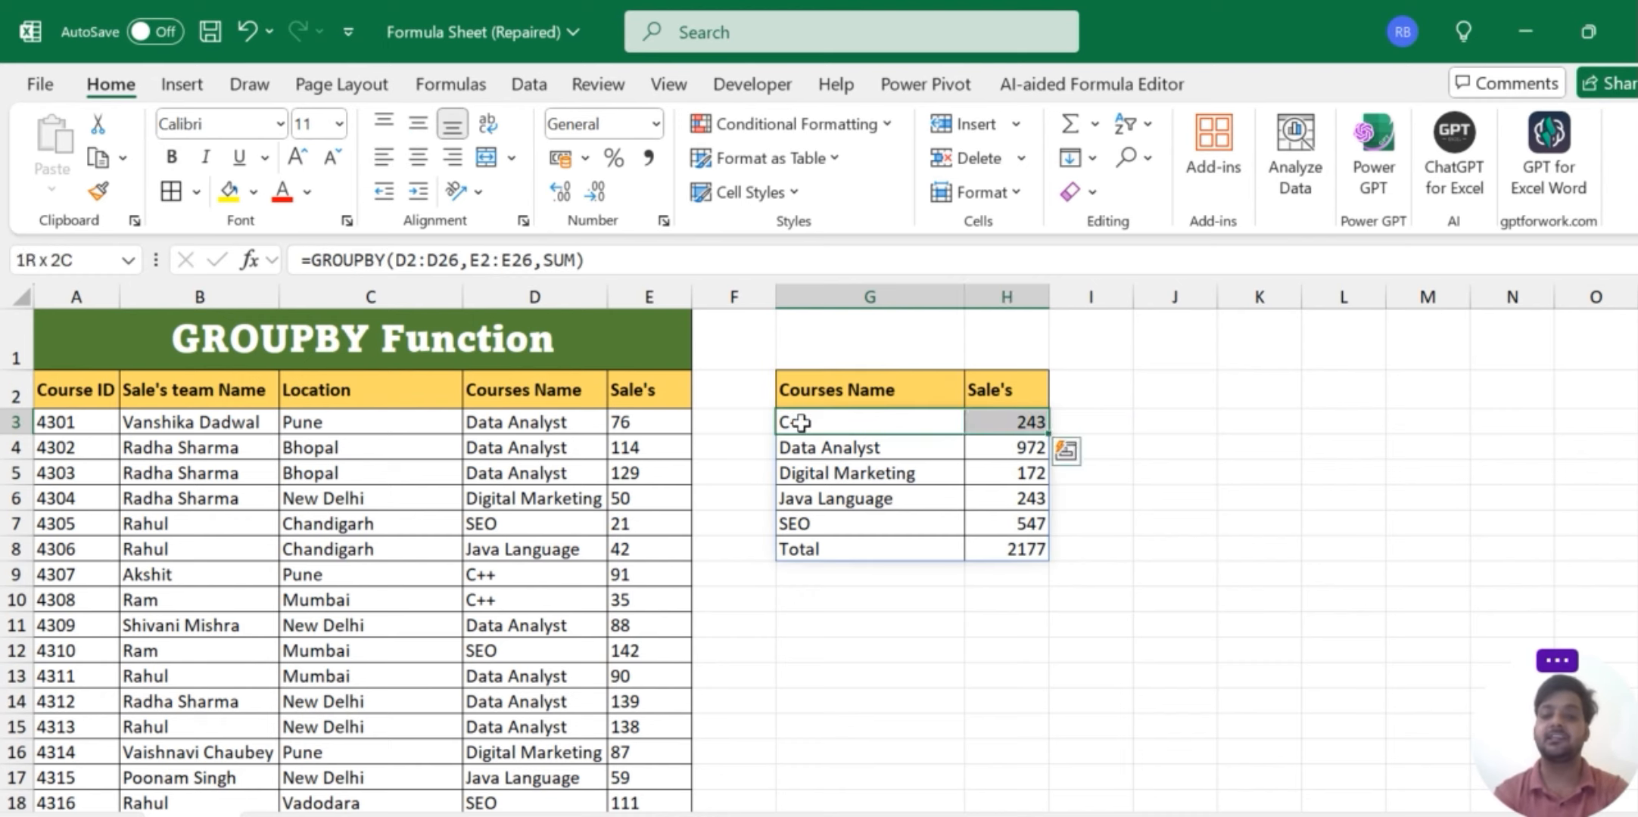
key(ctrl+shift+Down)
key(Delete)
click(801, 423)
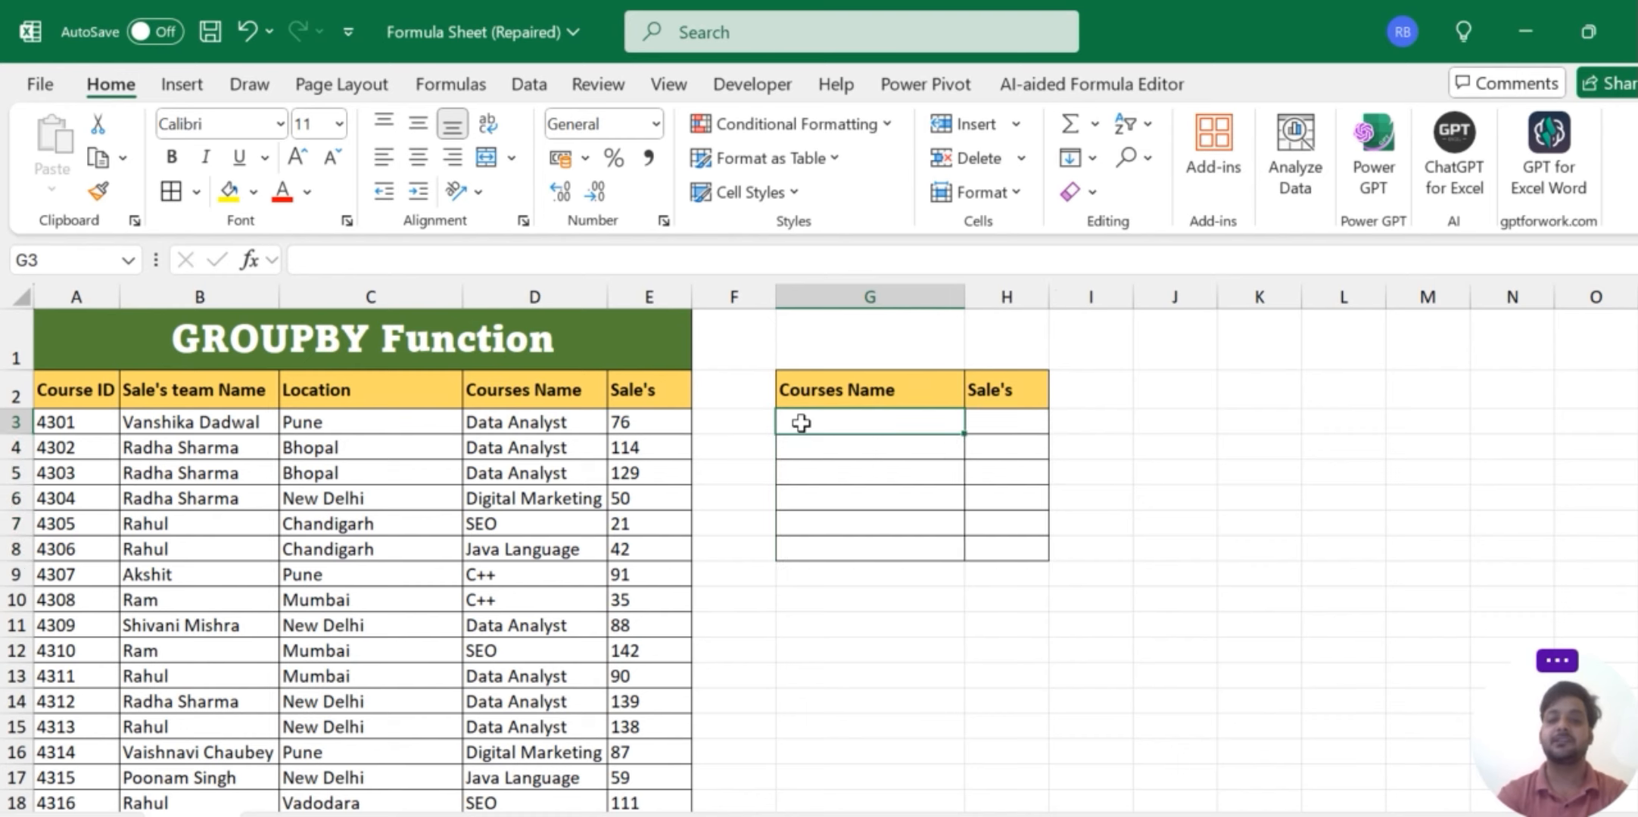
Change the summary header in G2 to Location.
click(400, 386)
key(Right)
key(Right)
key(Right)
key(Right)
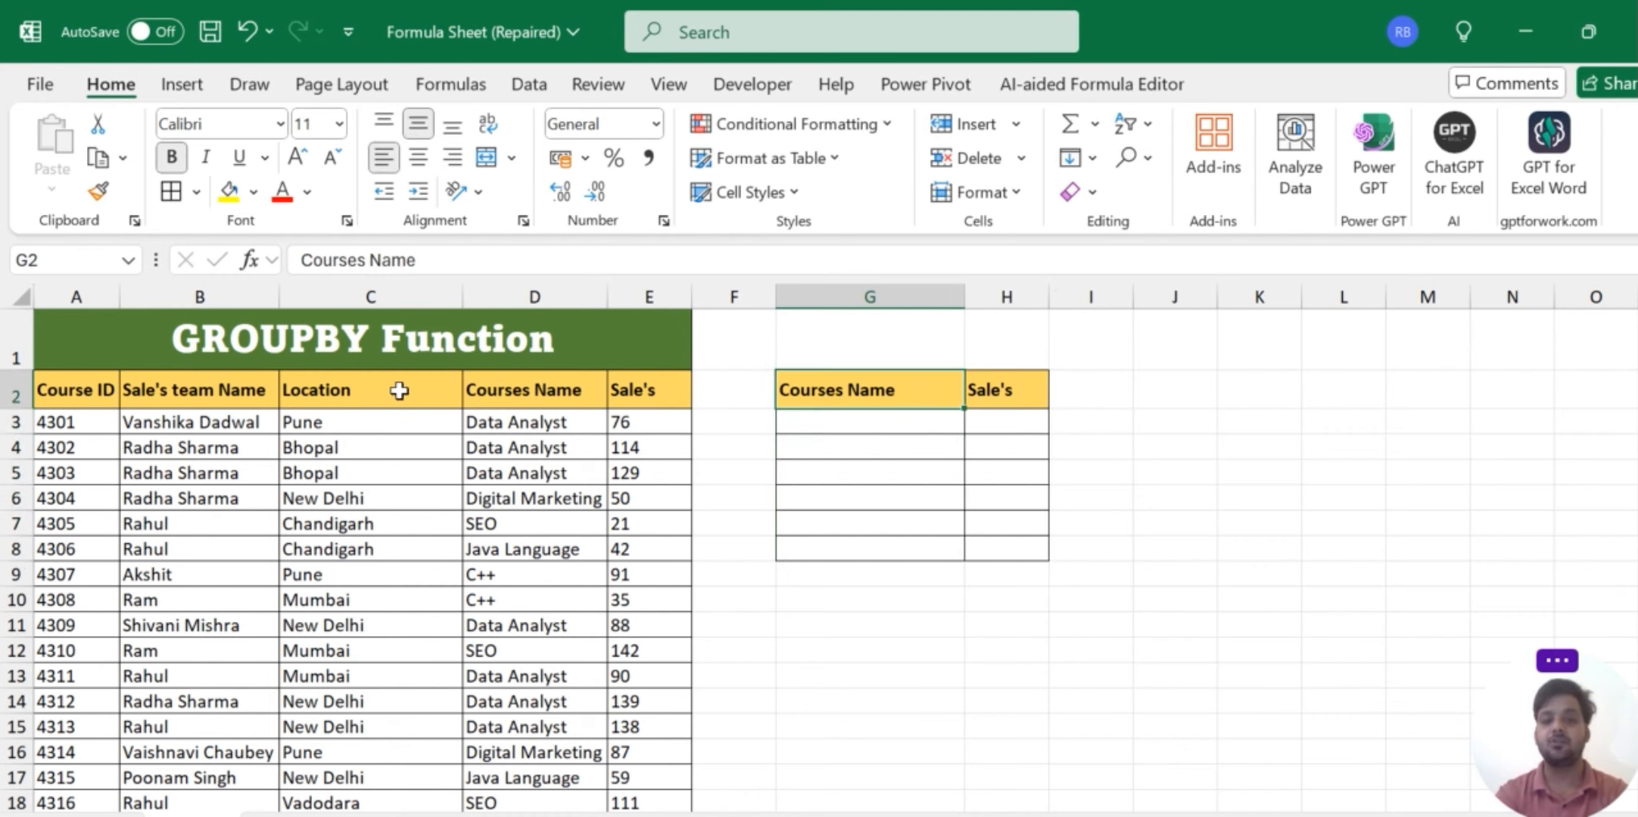
text(Locatio)
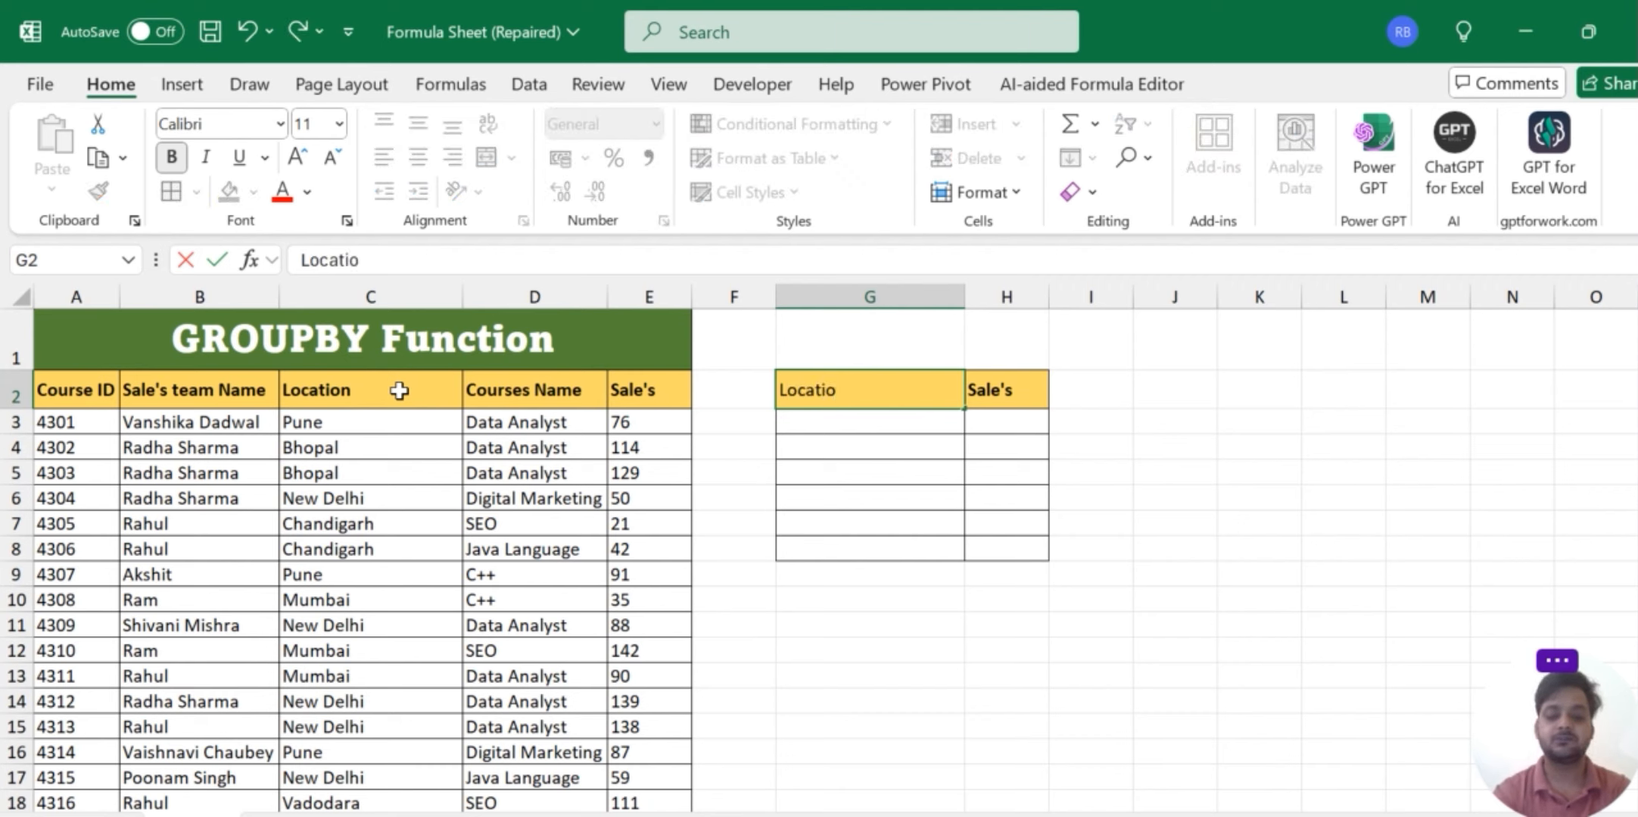
text(n)
key(Return)
Start a GROUPBY formula in G3 with the Location range C2:C26 as its row fields.
text(=)
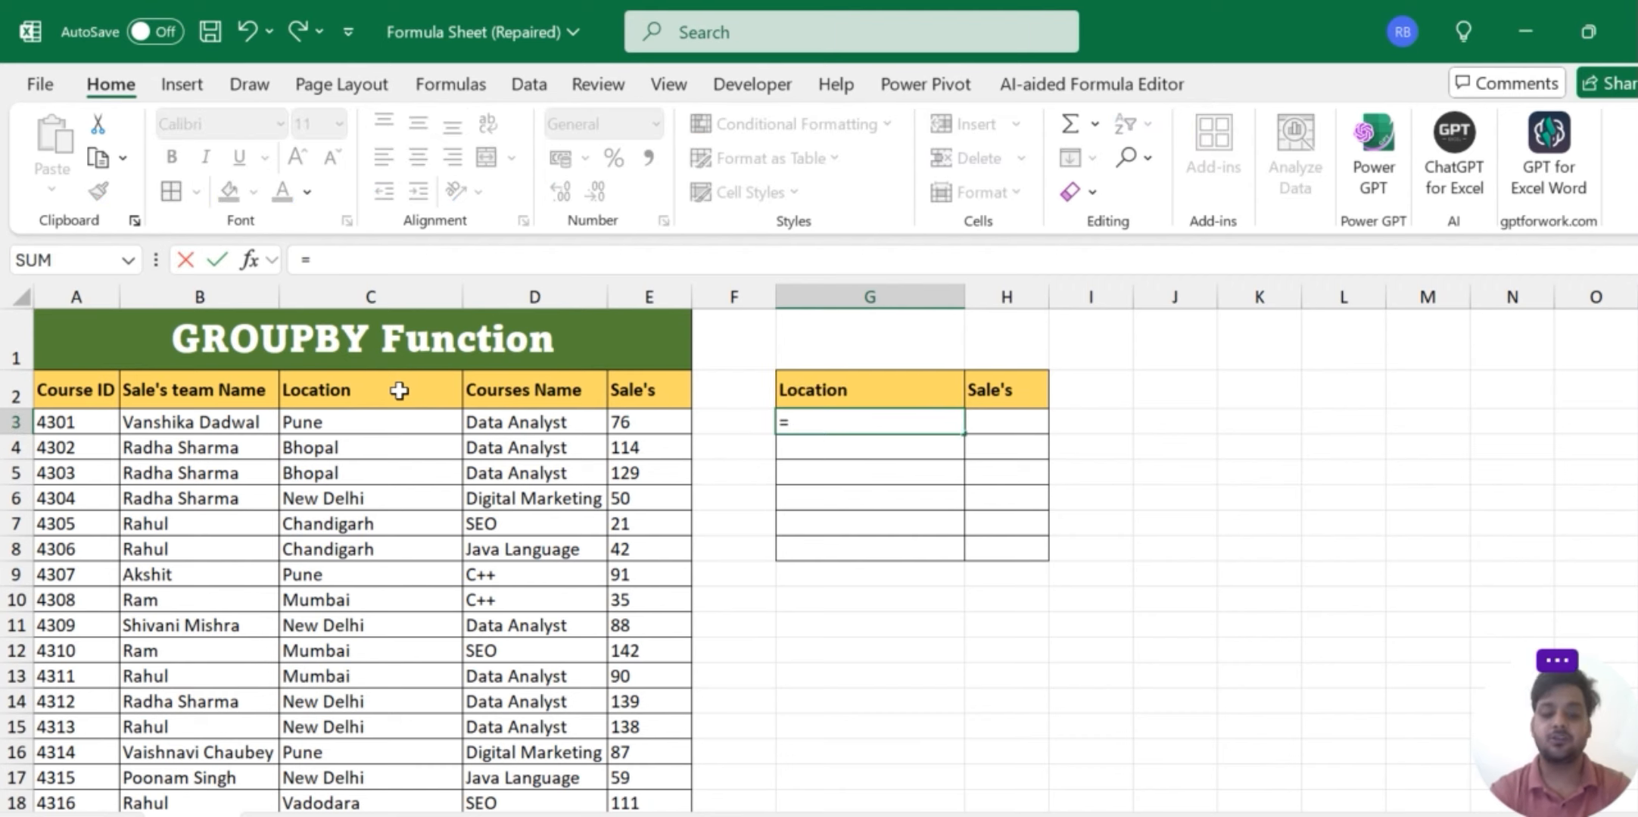
text(group)
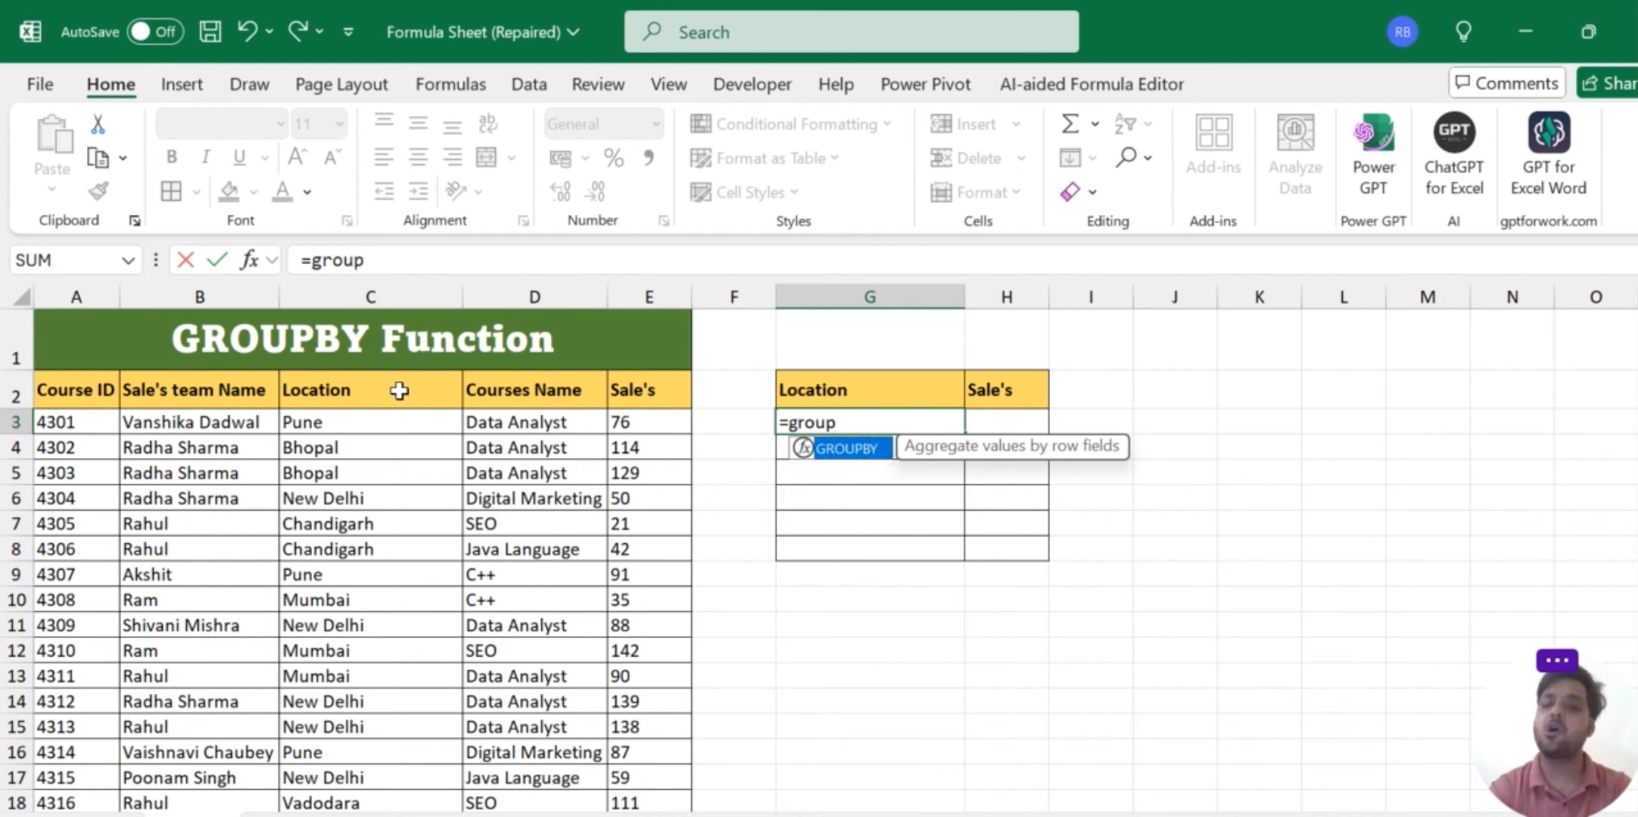
key(Tab)
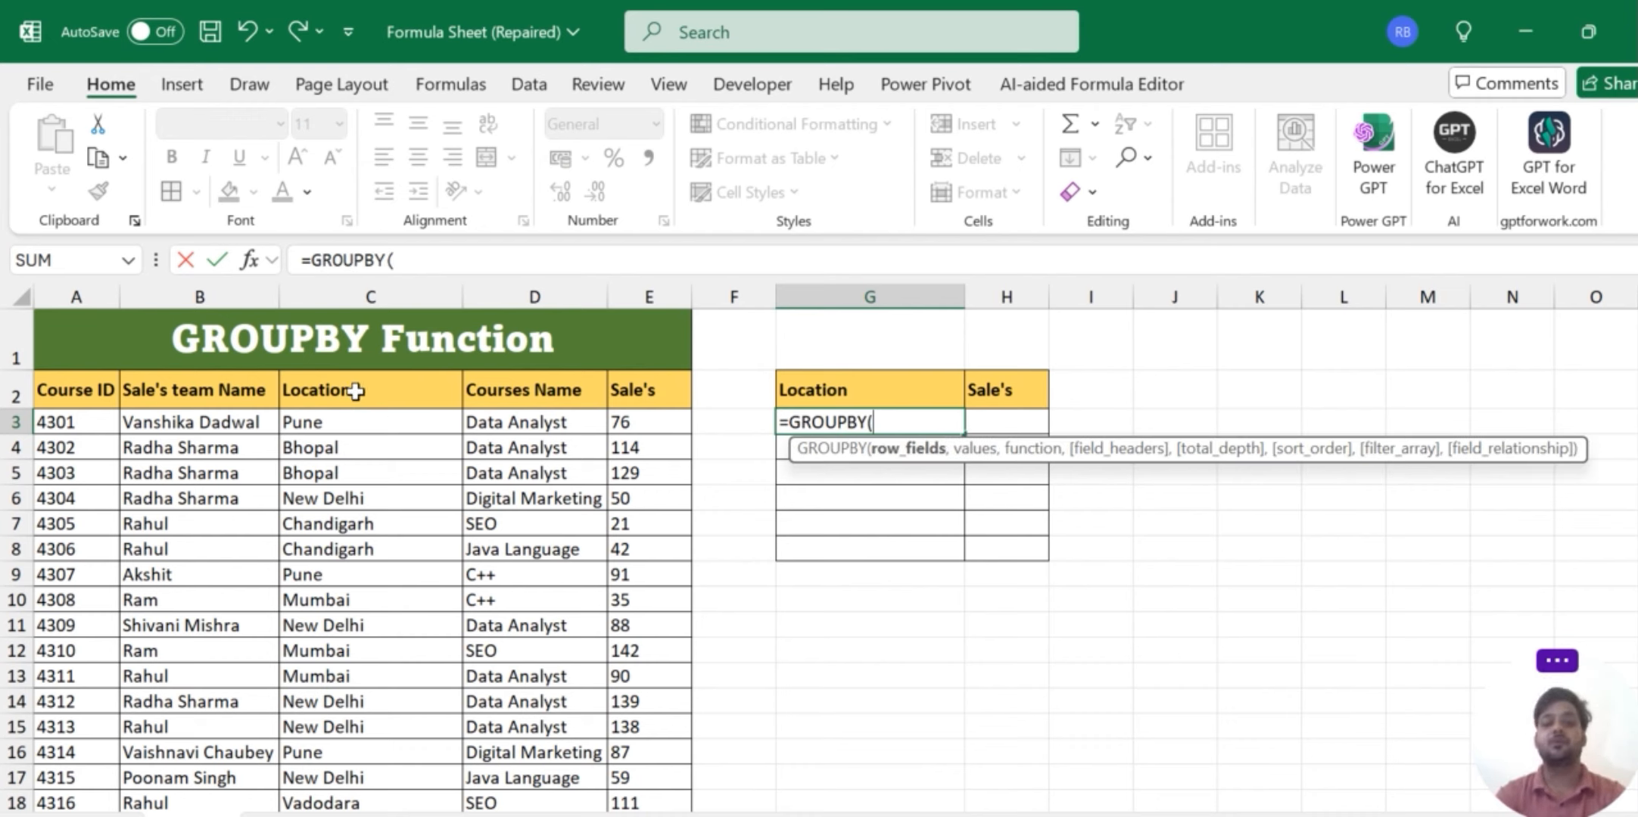
drag(355, 390, 373, 728)
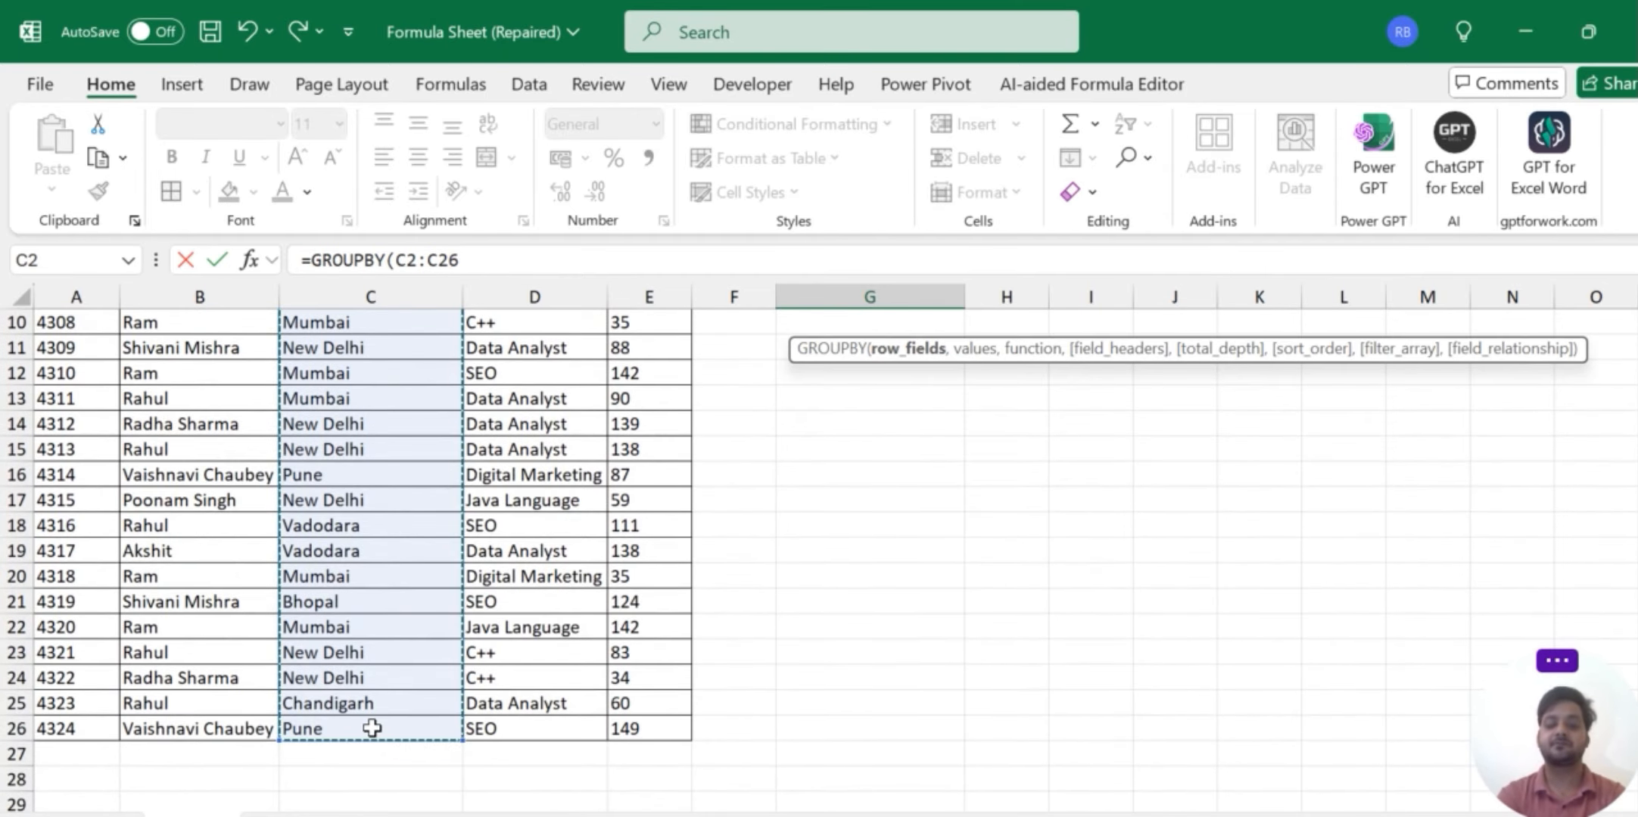
text(,)
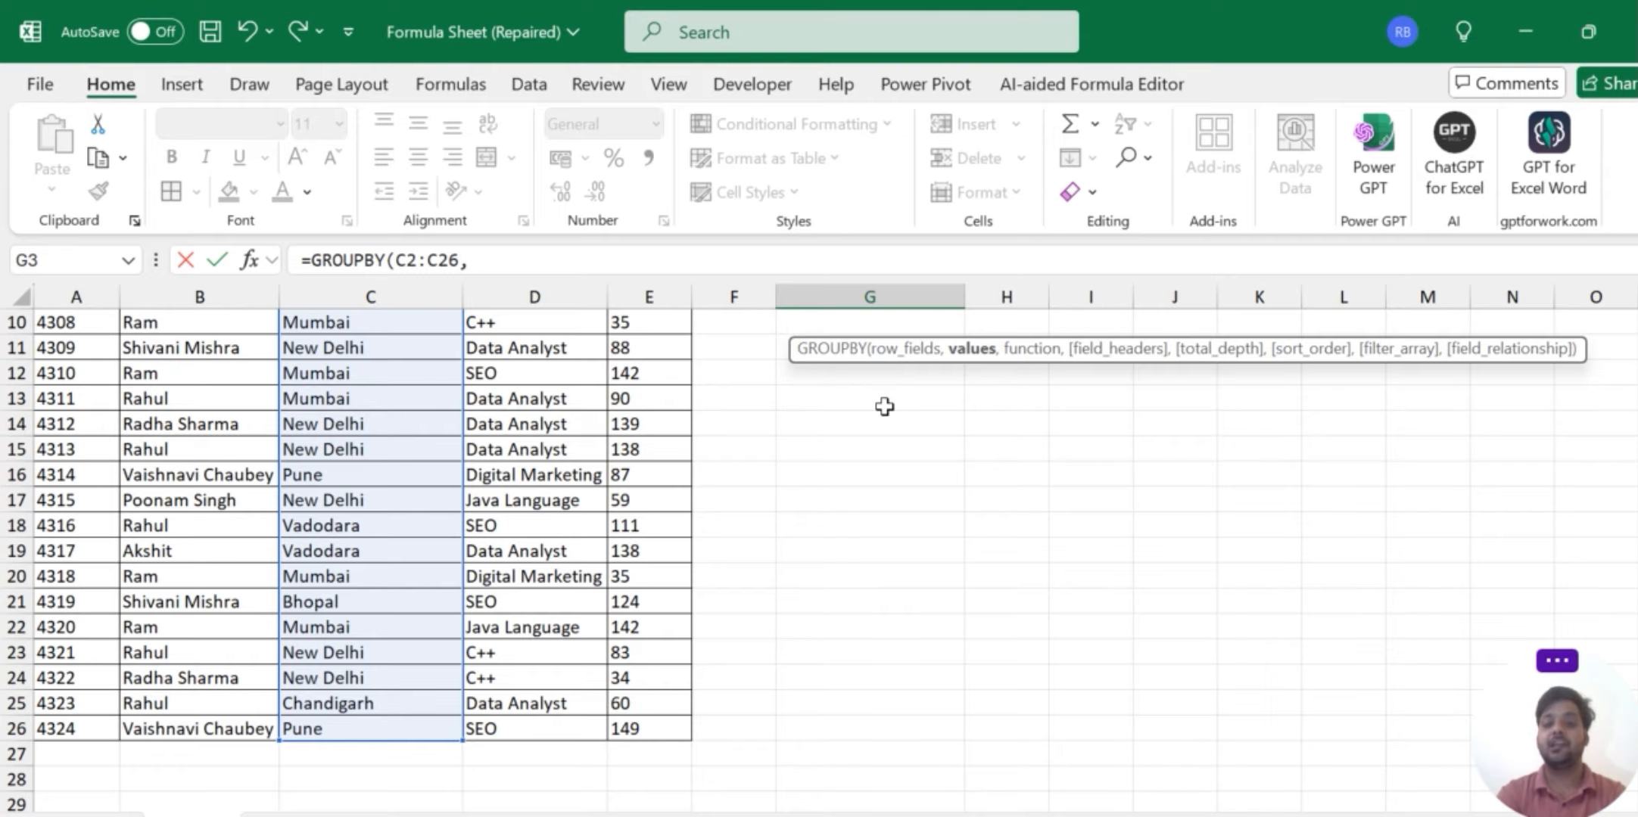
Complete the GROUPBY formula in G3 with E2:E26 as the values and SUM as the function.
scroll(884, 406, up, 3)
drag(647, 390, 664, 749)
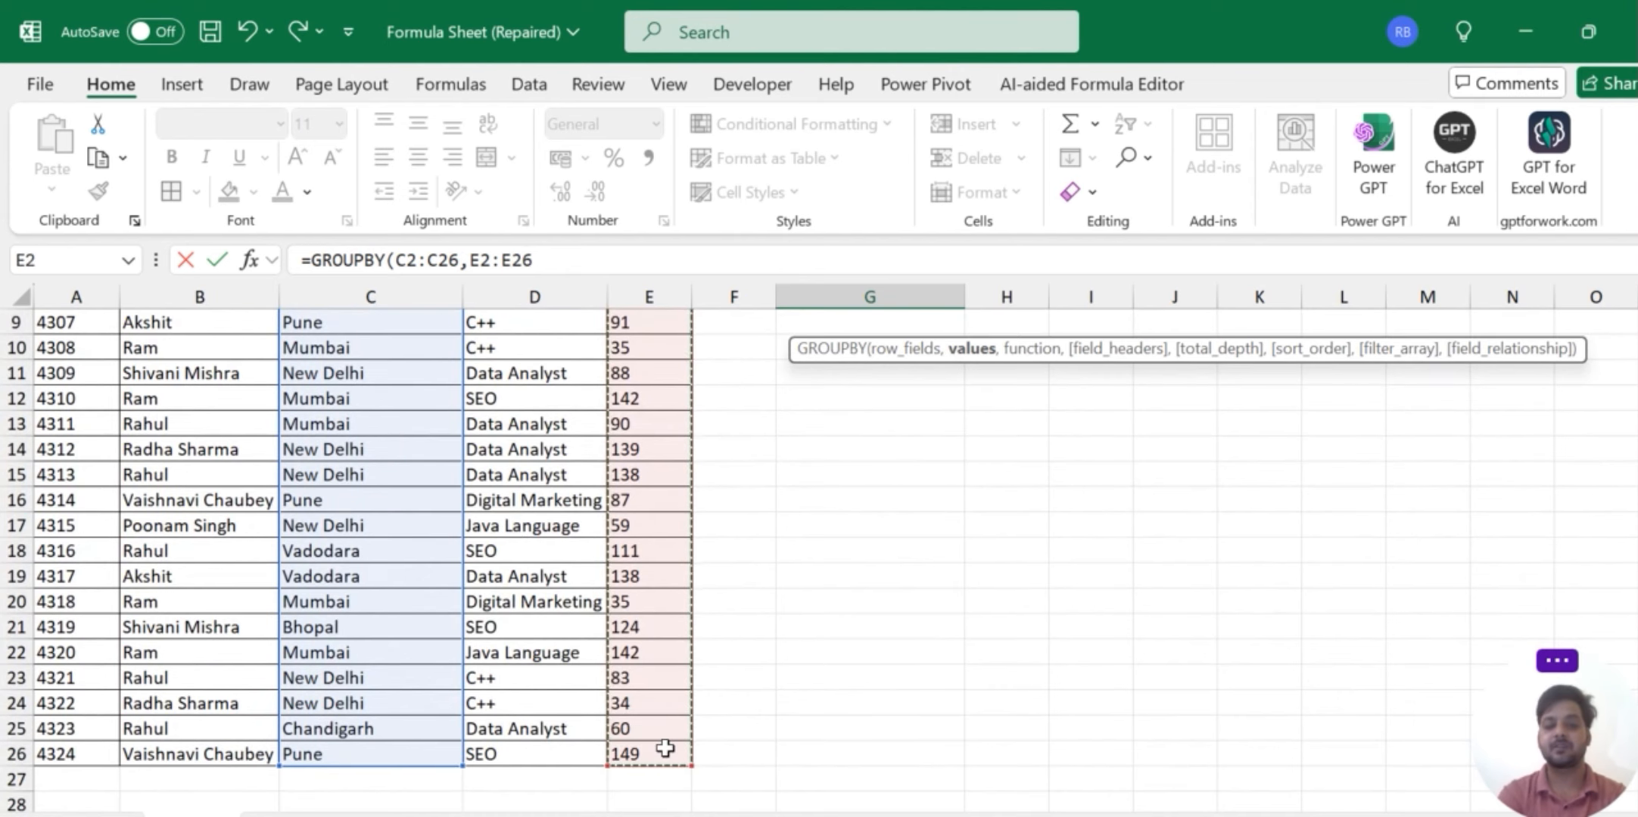
text(,su)
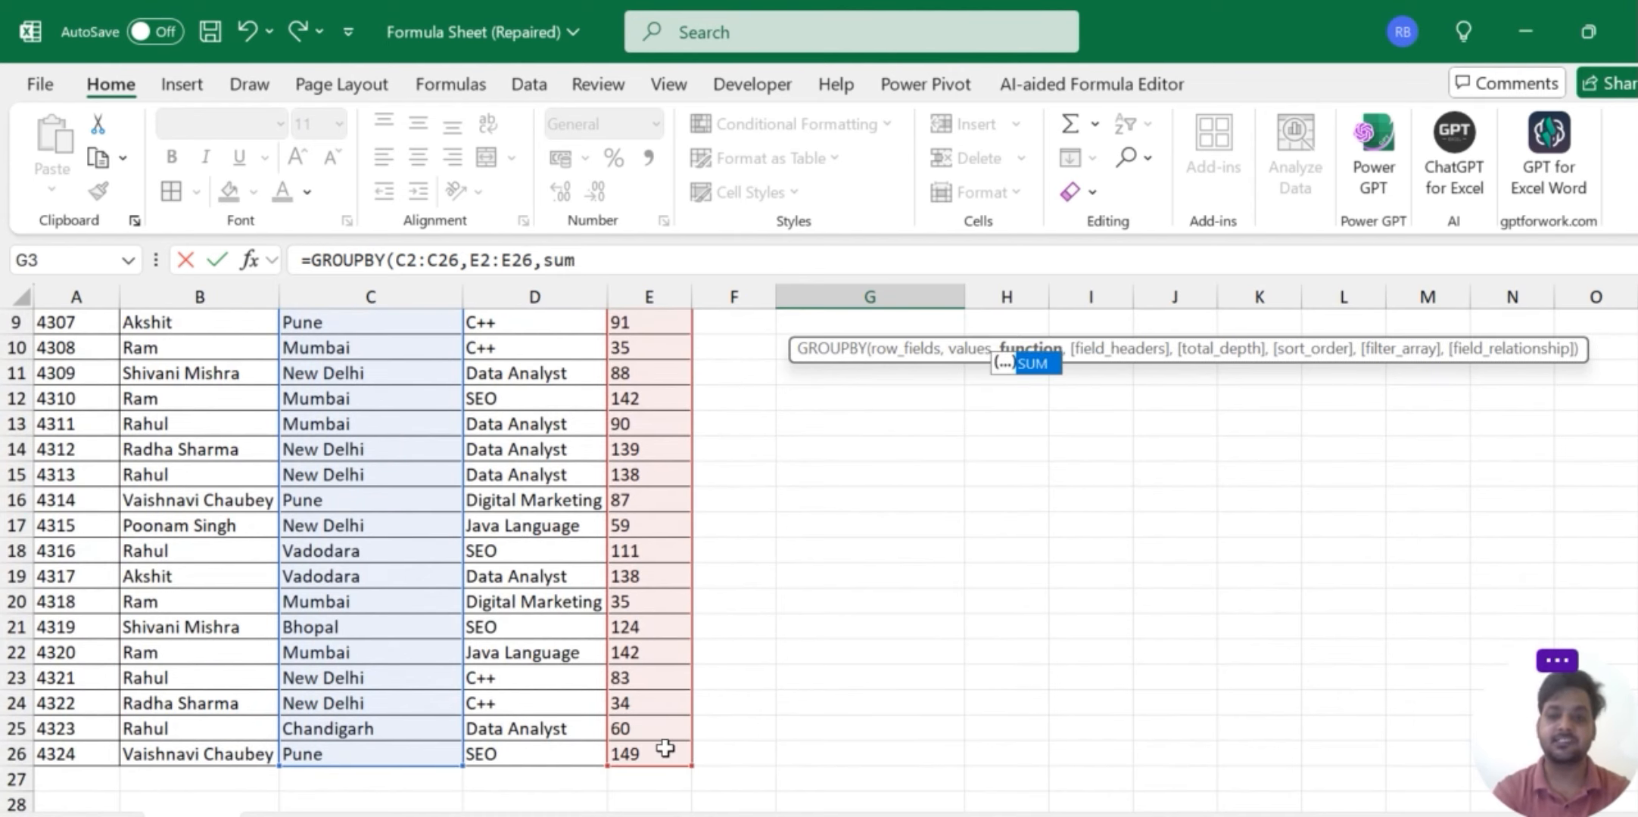
text(m)
key(Tab)
text())
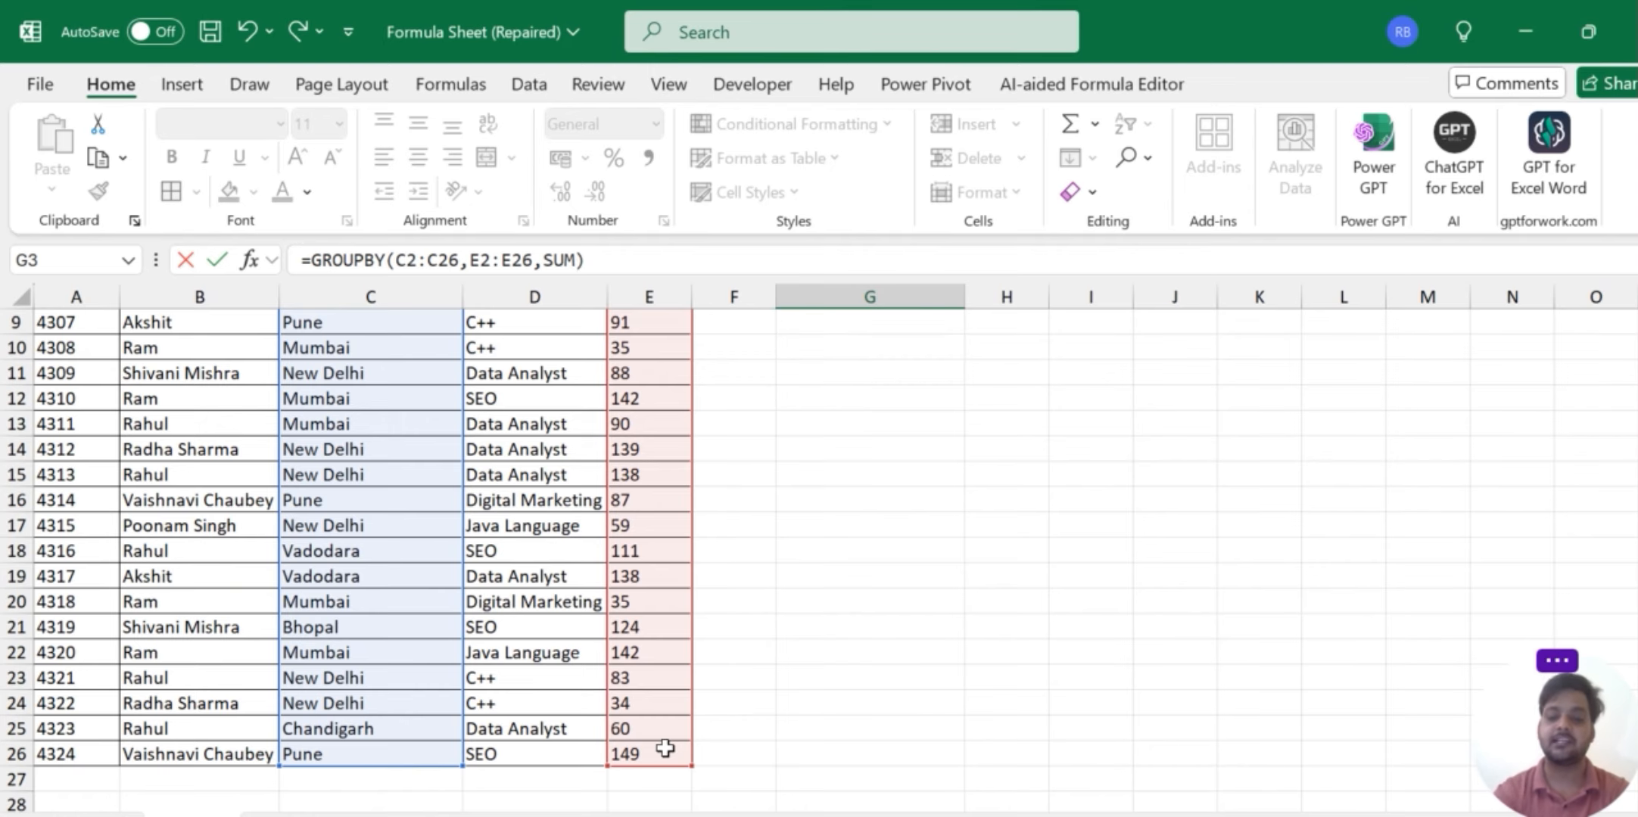
key(Return)
scroll(1032, 663, up, 1)
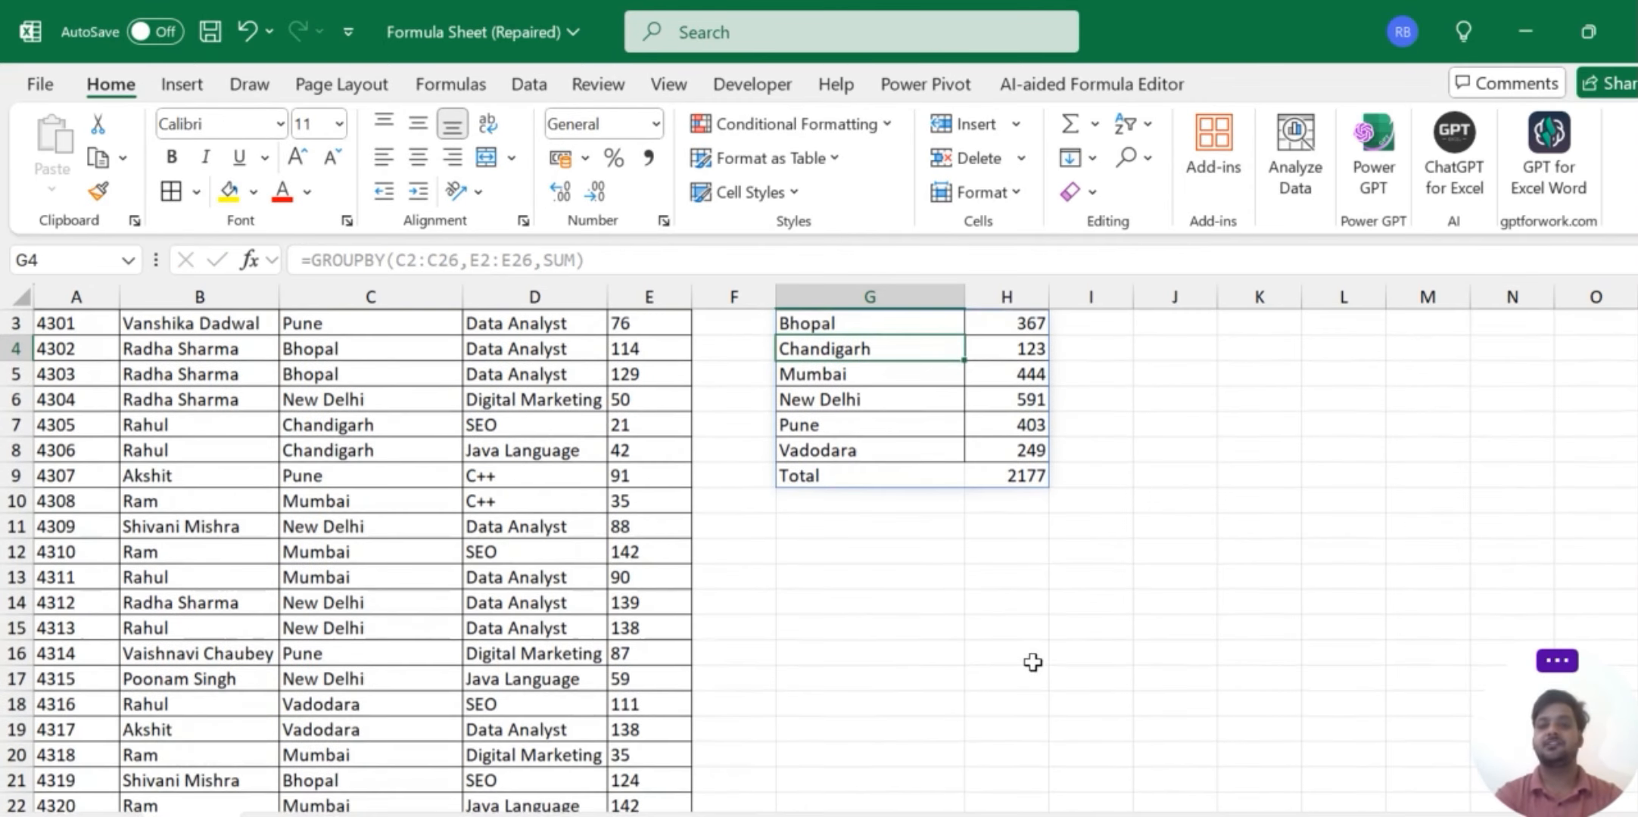
scroll(851, 356, up, 1)
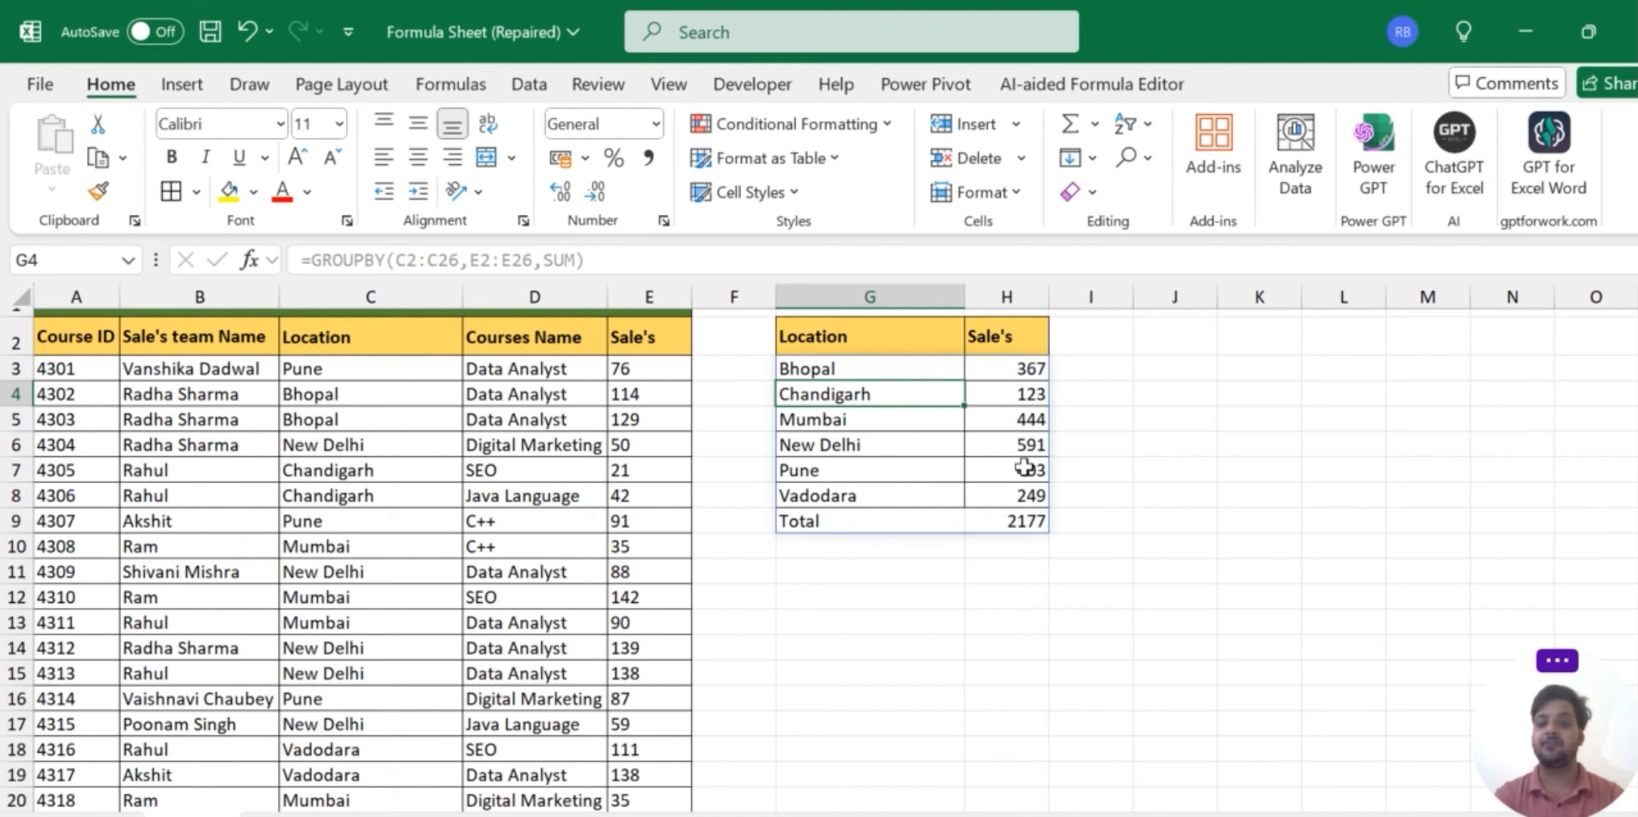
scroll(909, 436, up, 1)
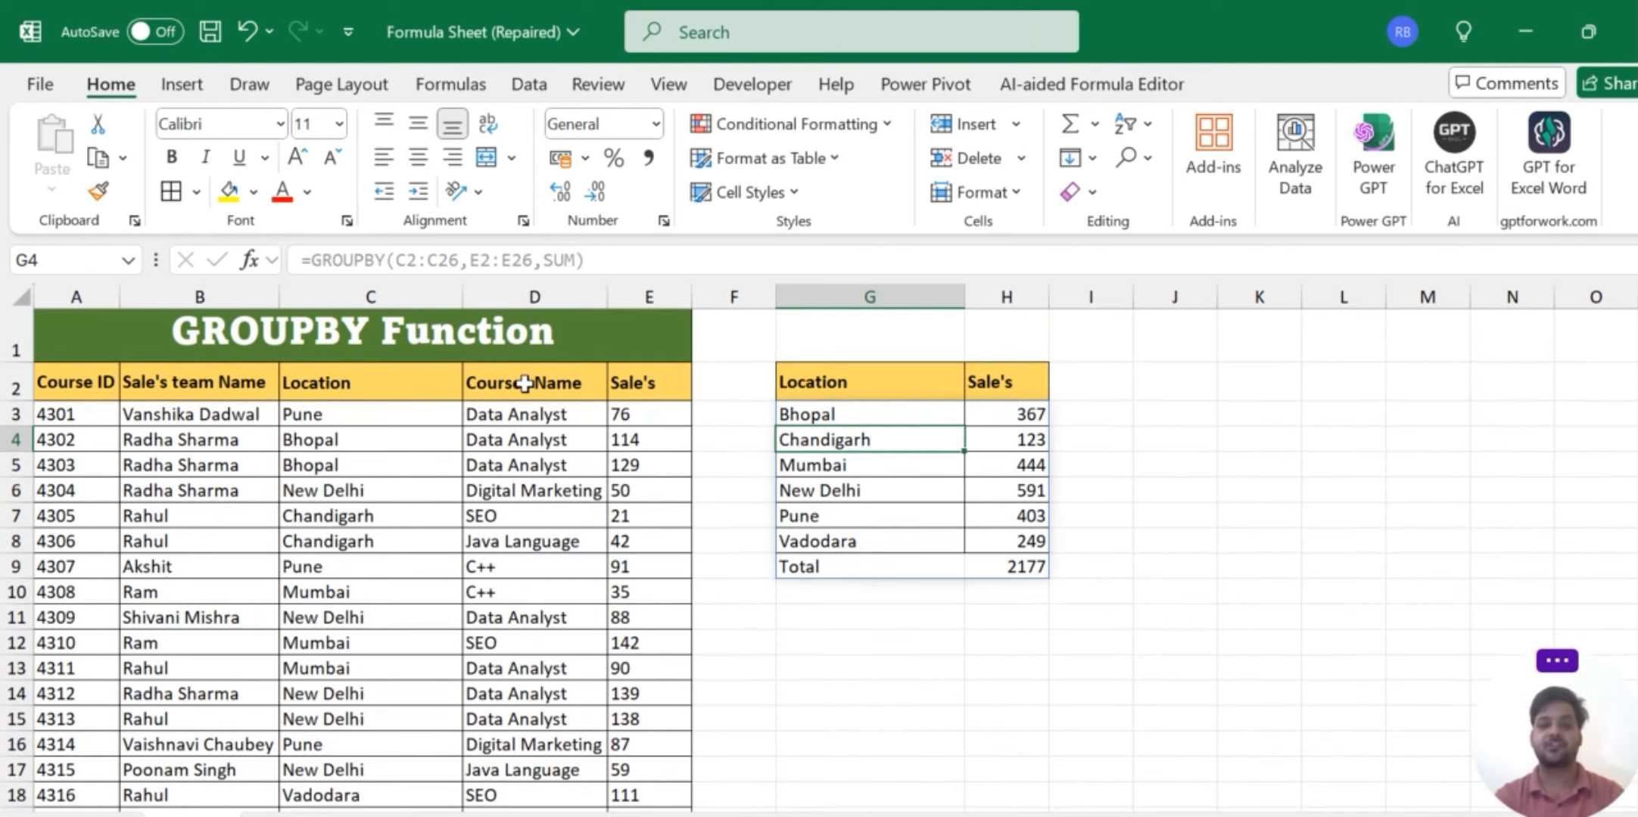
Copy the Courses Name and Sale's headers from D2:E2 to J2:K2 and fit column J to its contents.
drag(591, 377, 651, 380)
key(ctrl+c)
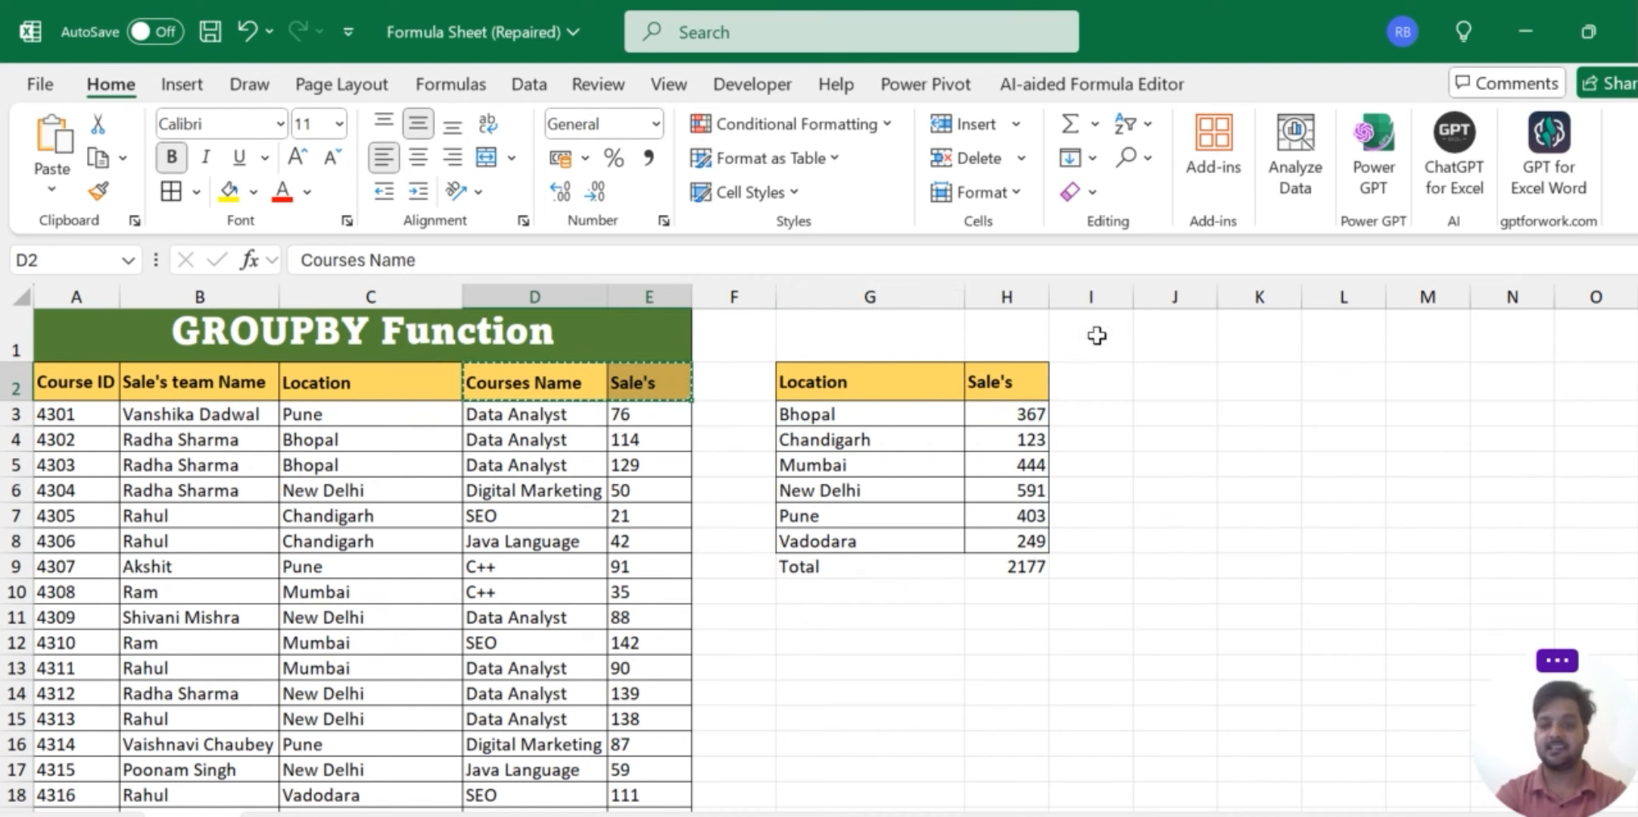
click(1145, 383)
key(ctrl+v)
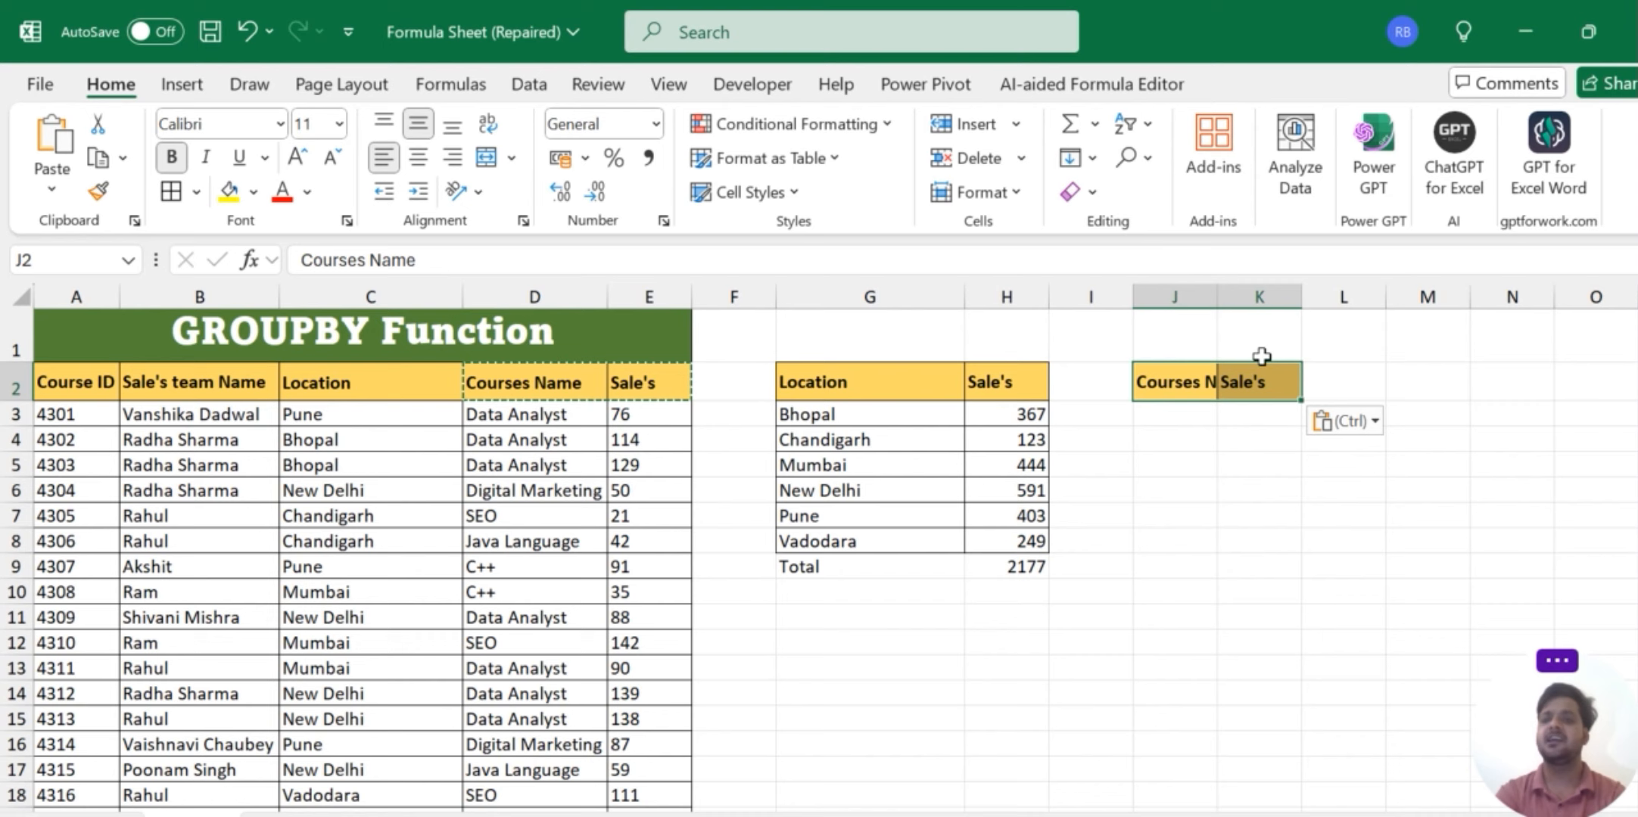
double_click(1217, 297)
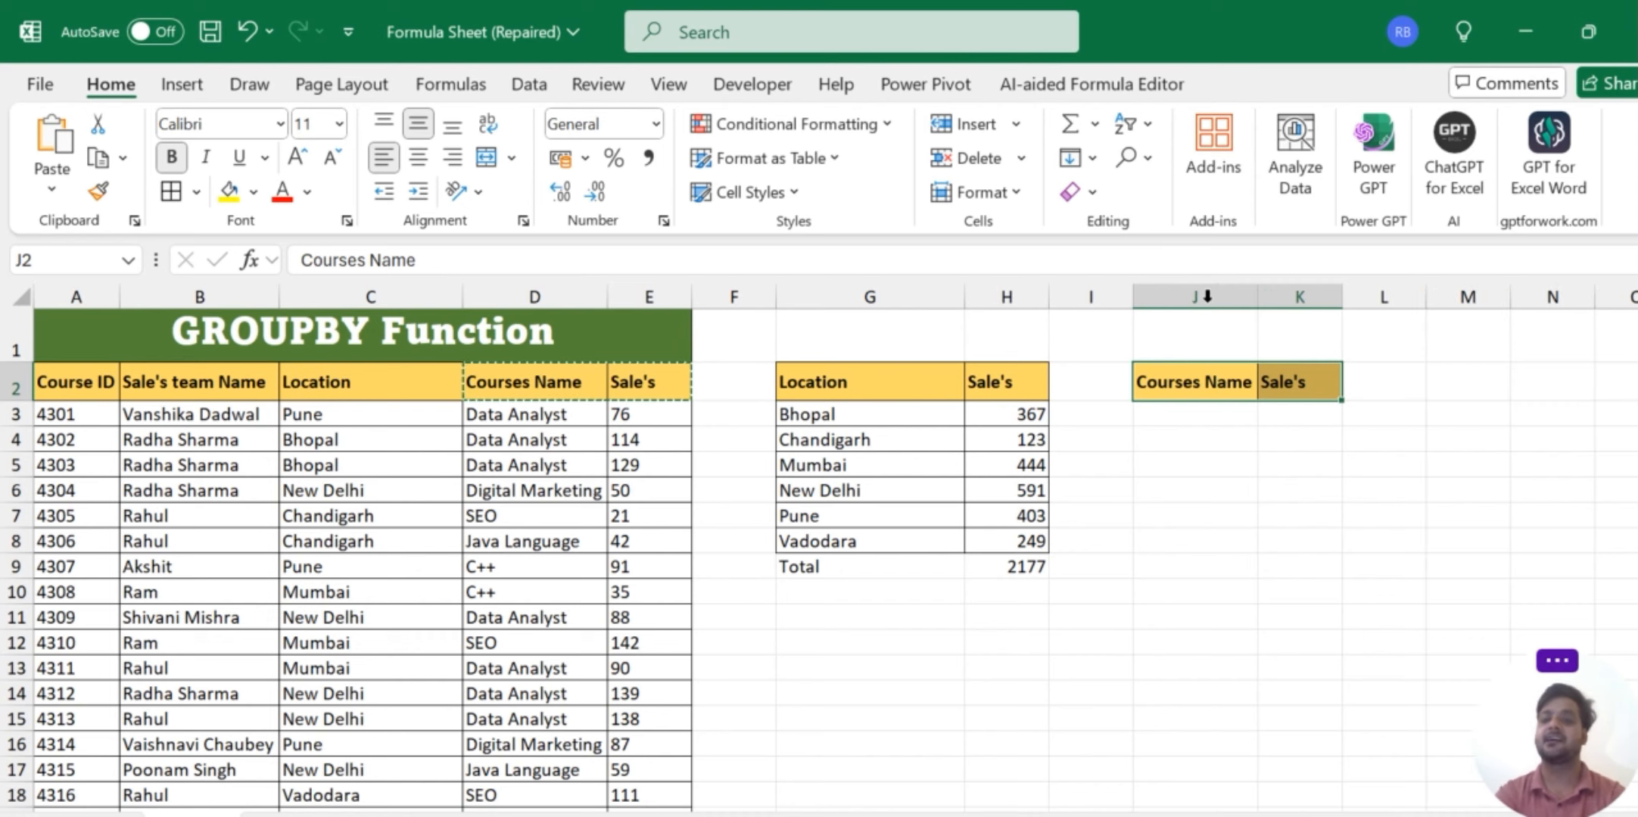
Start a GROUPBY formula in J3 with the Courses Name range D2:D26 as its row fields.
click(1222, 416)
text(=grou)
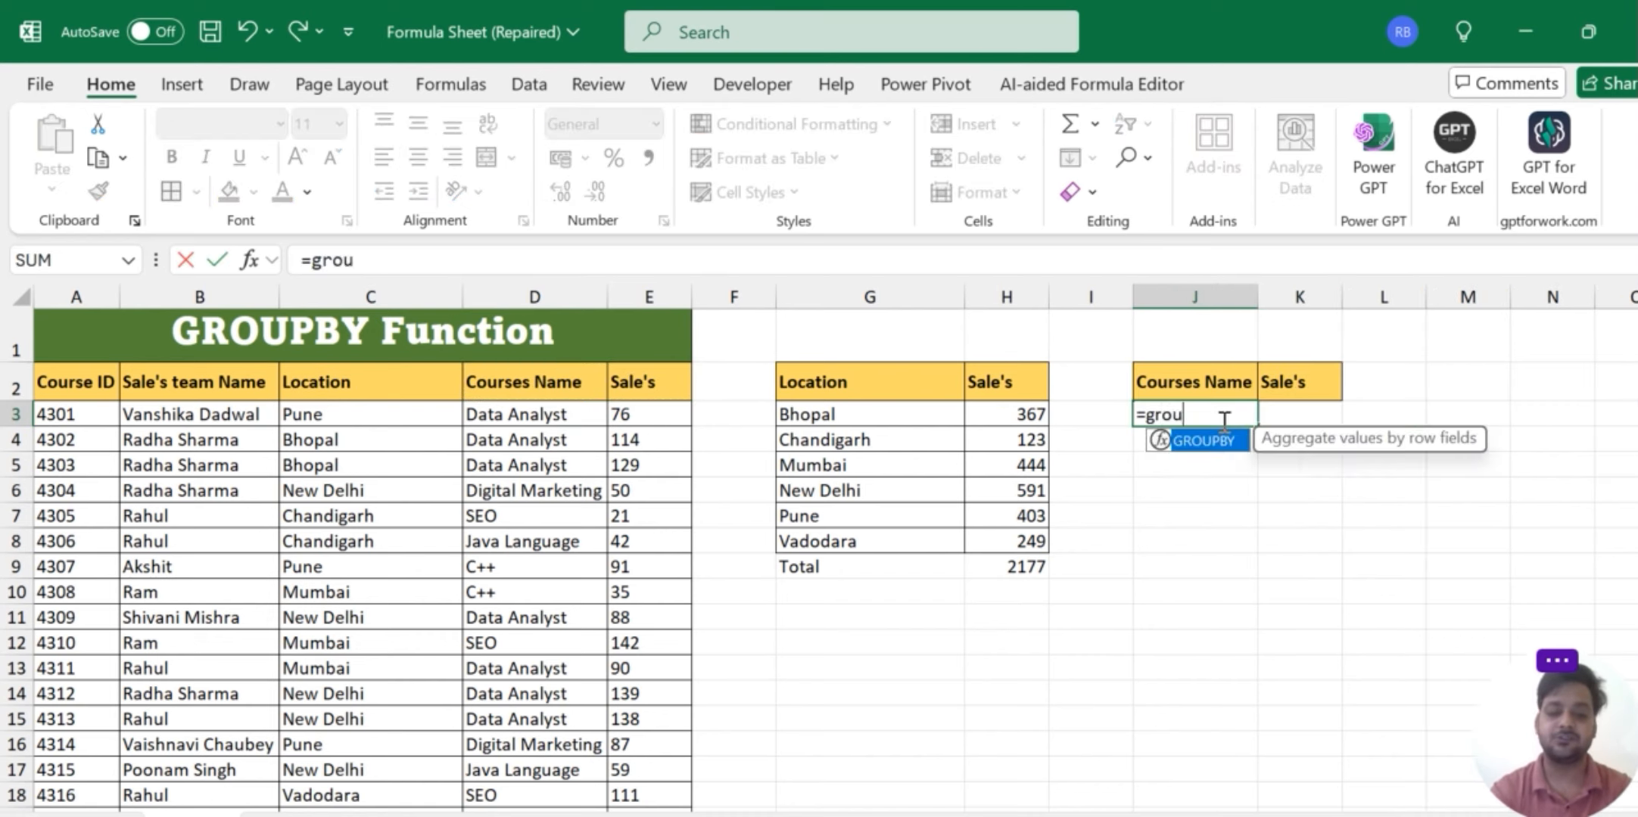
key(Tab)
key(Left)
key(Left)
key(Left)
key(Left)
key(Left)
key(Left)
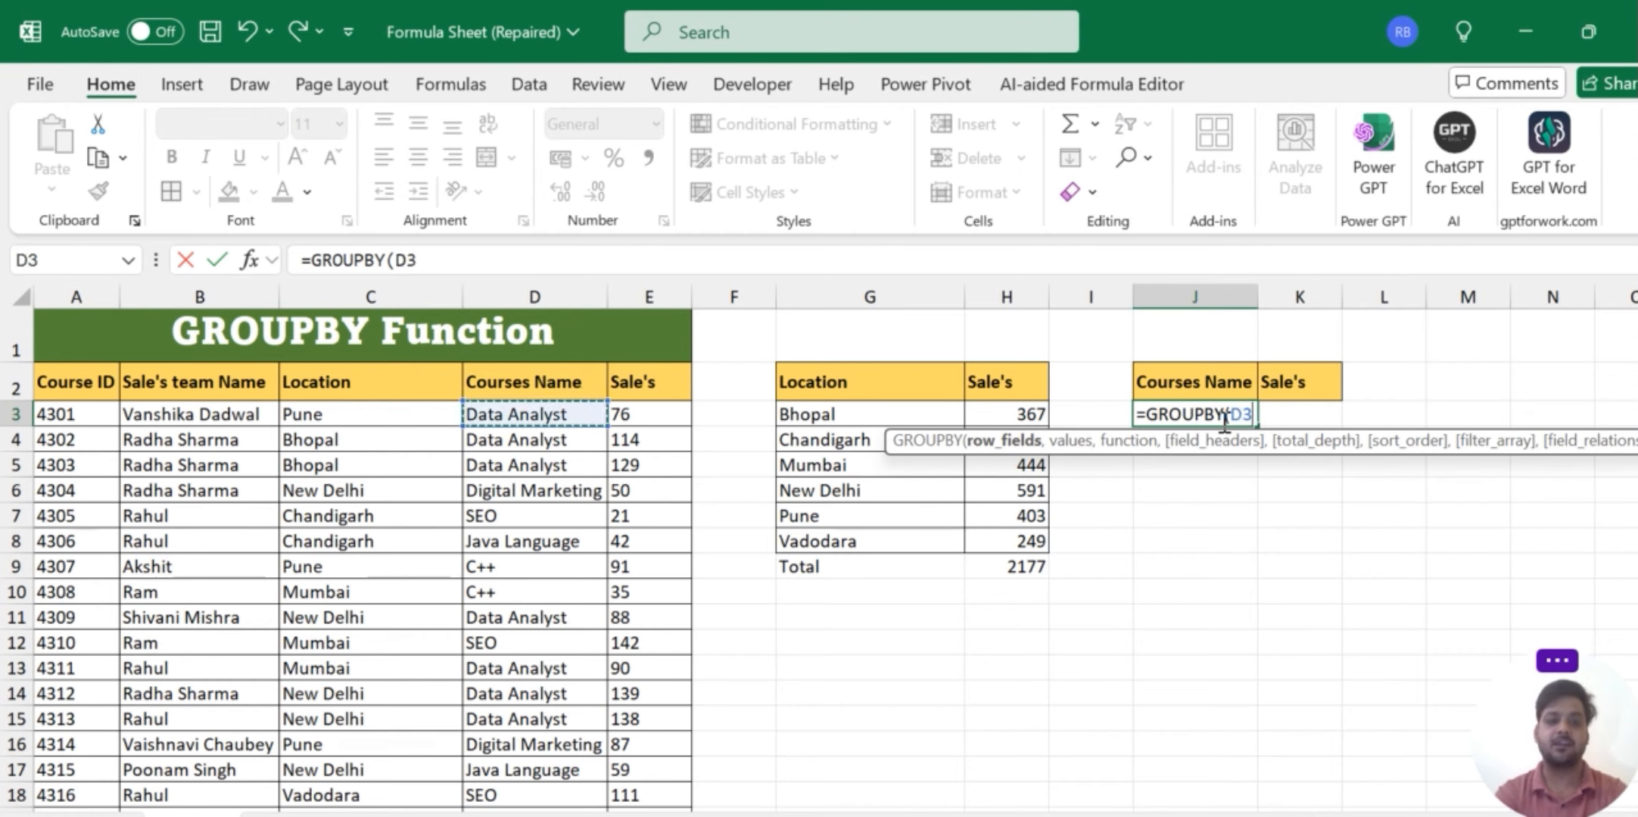
key(Up)
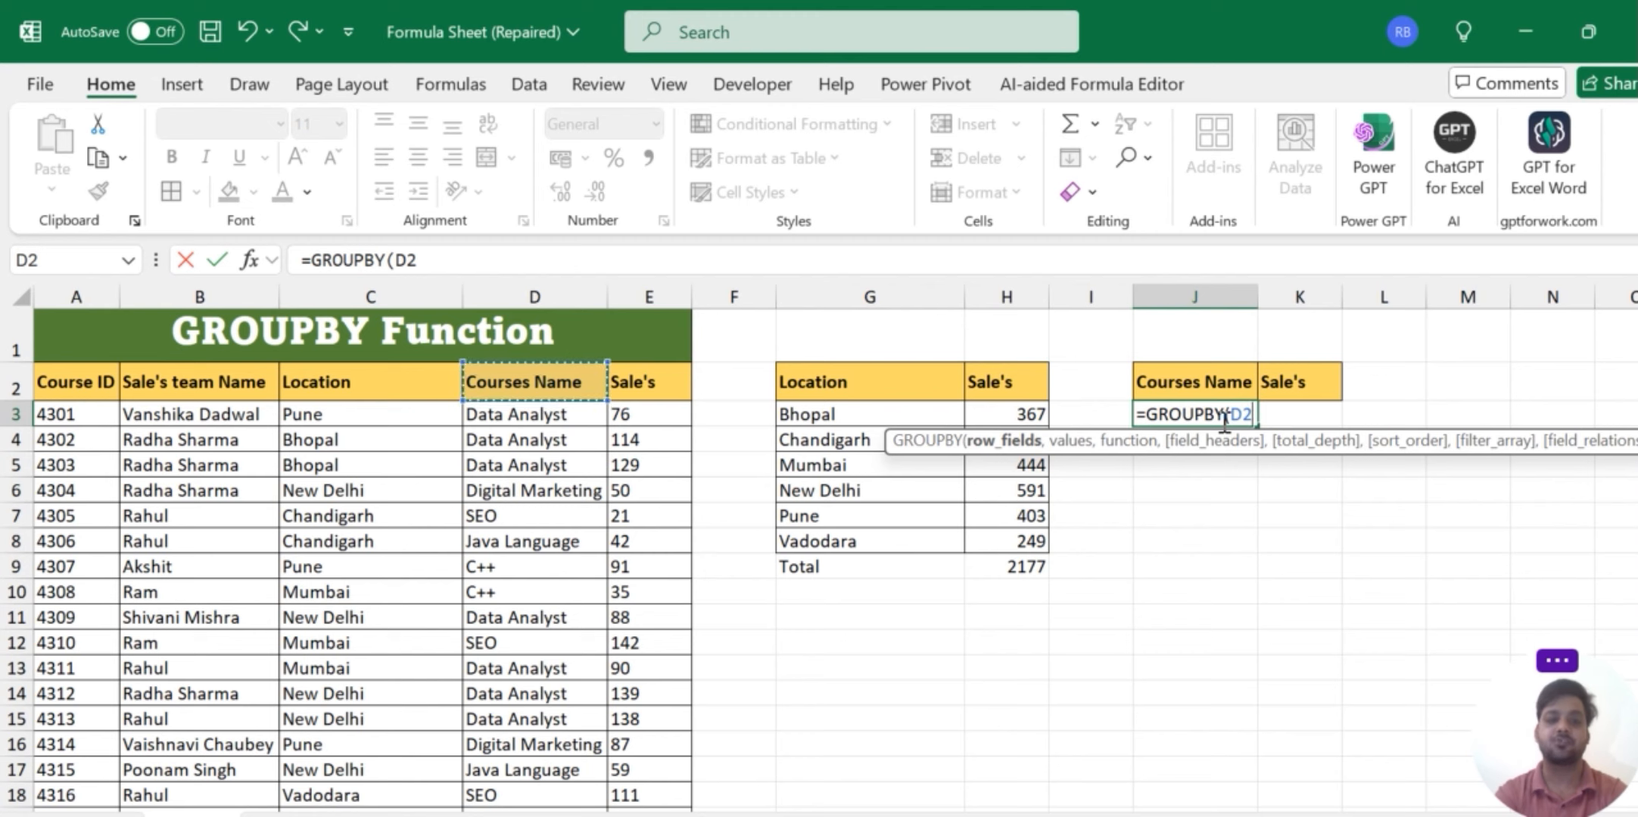
key(shift+Down)
key(shift+Down)
key(shift+Down)
key(shift+Down)
key(shift+Down)
key(shift+Down)
key(shift+Down)
key(shift+Down)
key(shift+Down)
key(shift+Down)
key(shift+Down)
key(shift+Down)
key(shift+Down)
key(shift+Down)
key(shift+Down)
key(shift+Down)
key(shift+Down)
key(shift+Down)
key(shift+Down)
key(shift+Down)
key(shift+Down)
key(shift+Down)
key(shift+Down)
key(shift+Down)
key(shift+Down)
key(shift+Down)
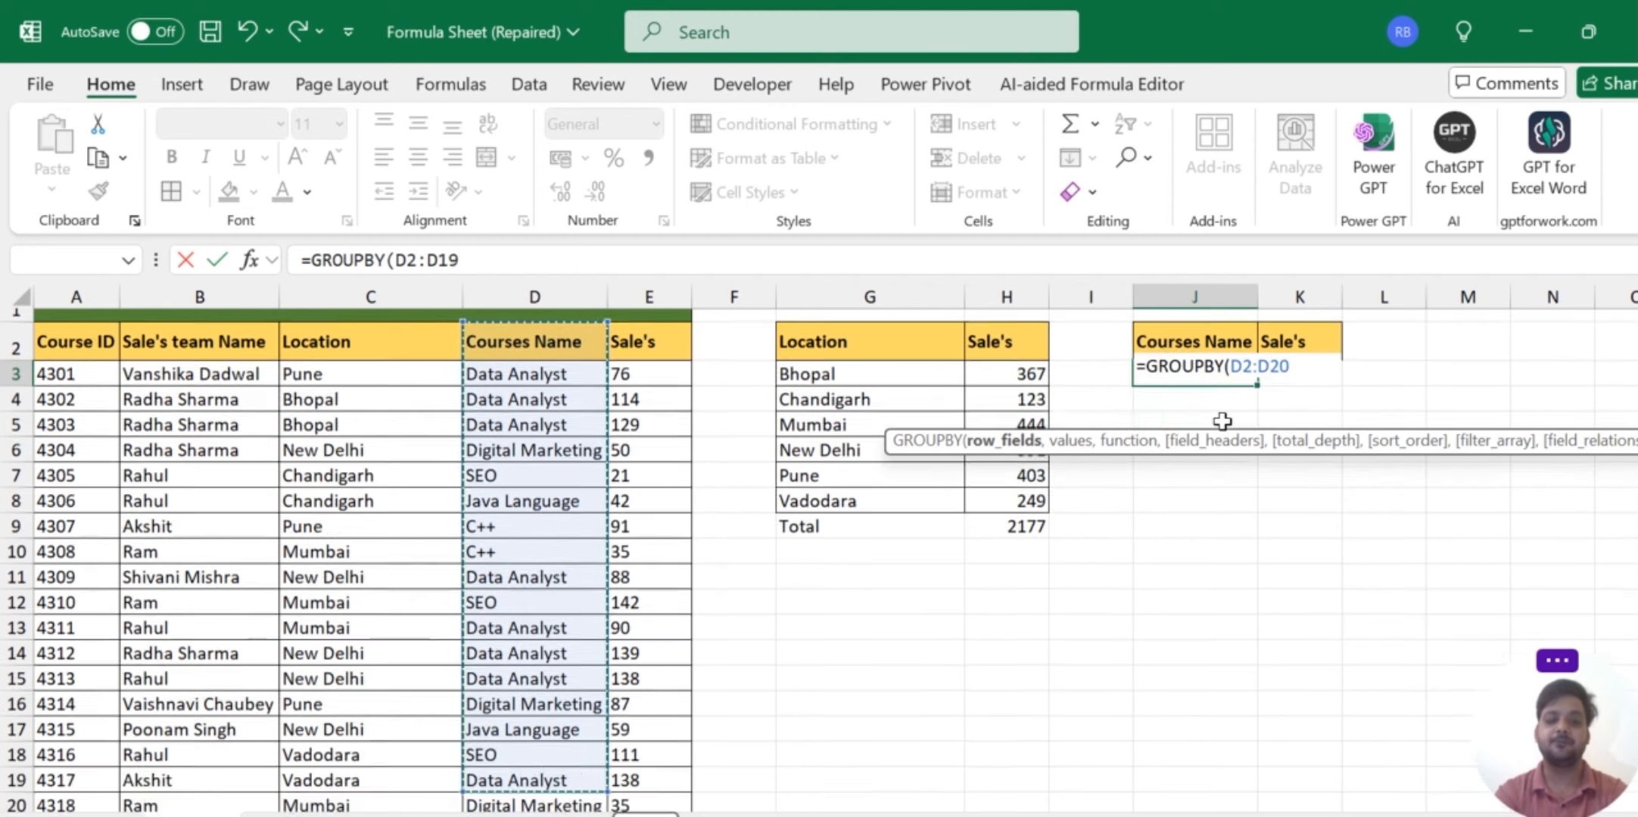
key(shift+Up)
key(shift+Up)
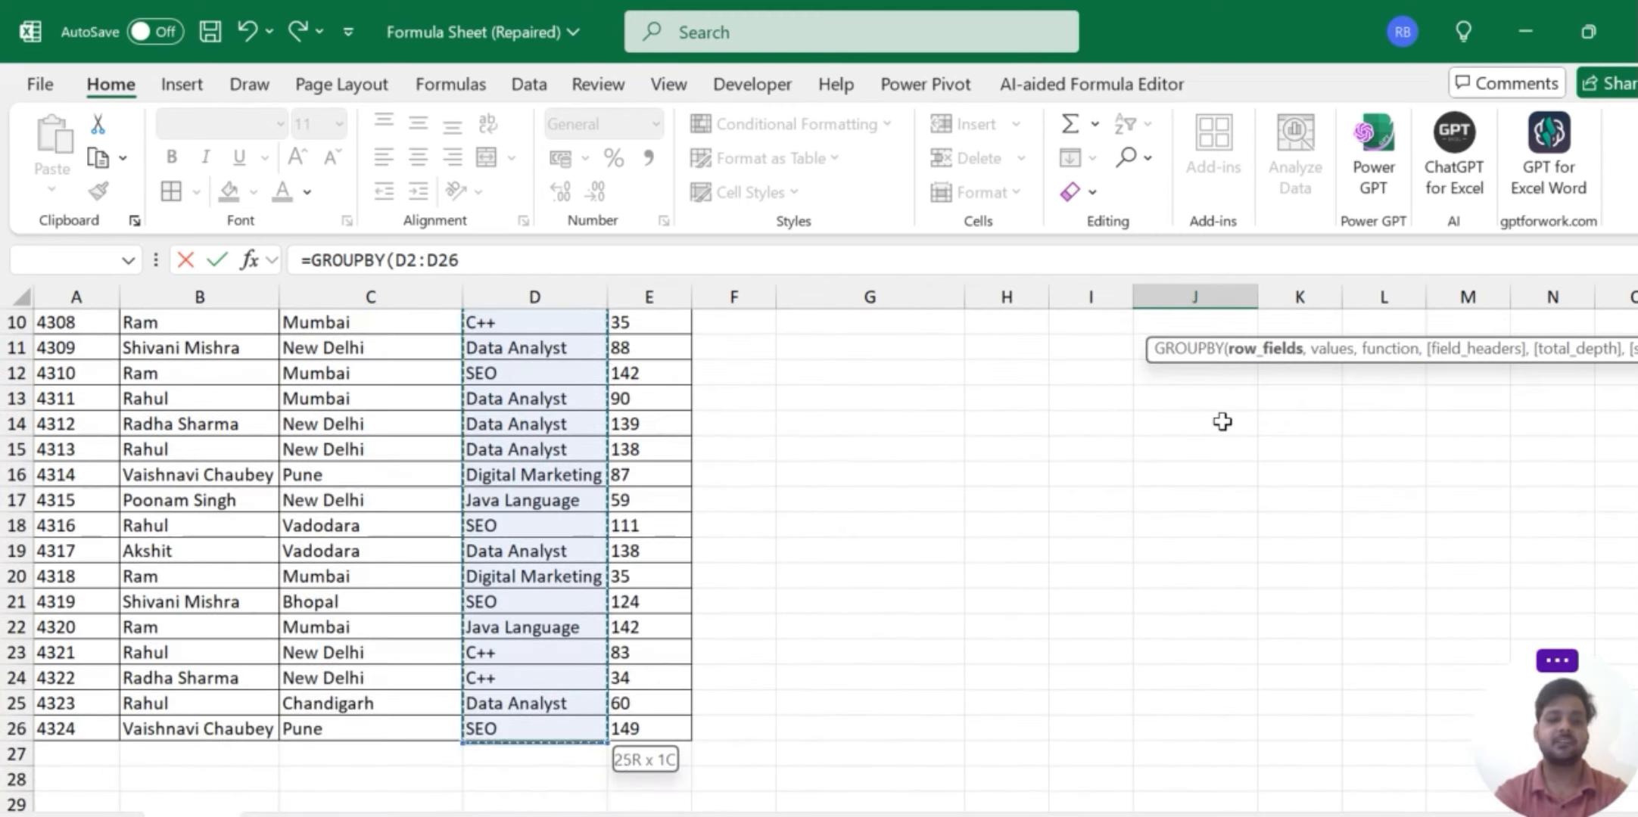
Add the Sale's range E2:E26 as the values argument of the GROUPBY formula in J3.
text(,)
key(Left)
key(Left)
key(Left)
key(Left)
key(Left)
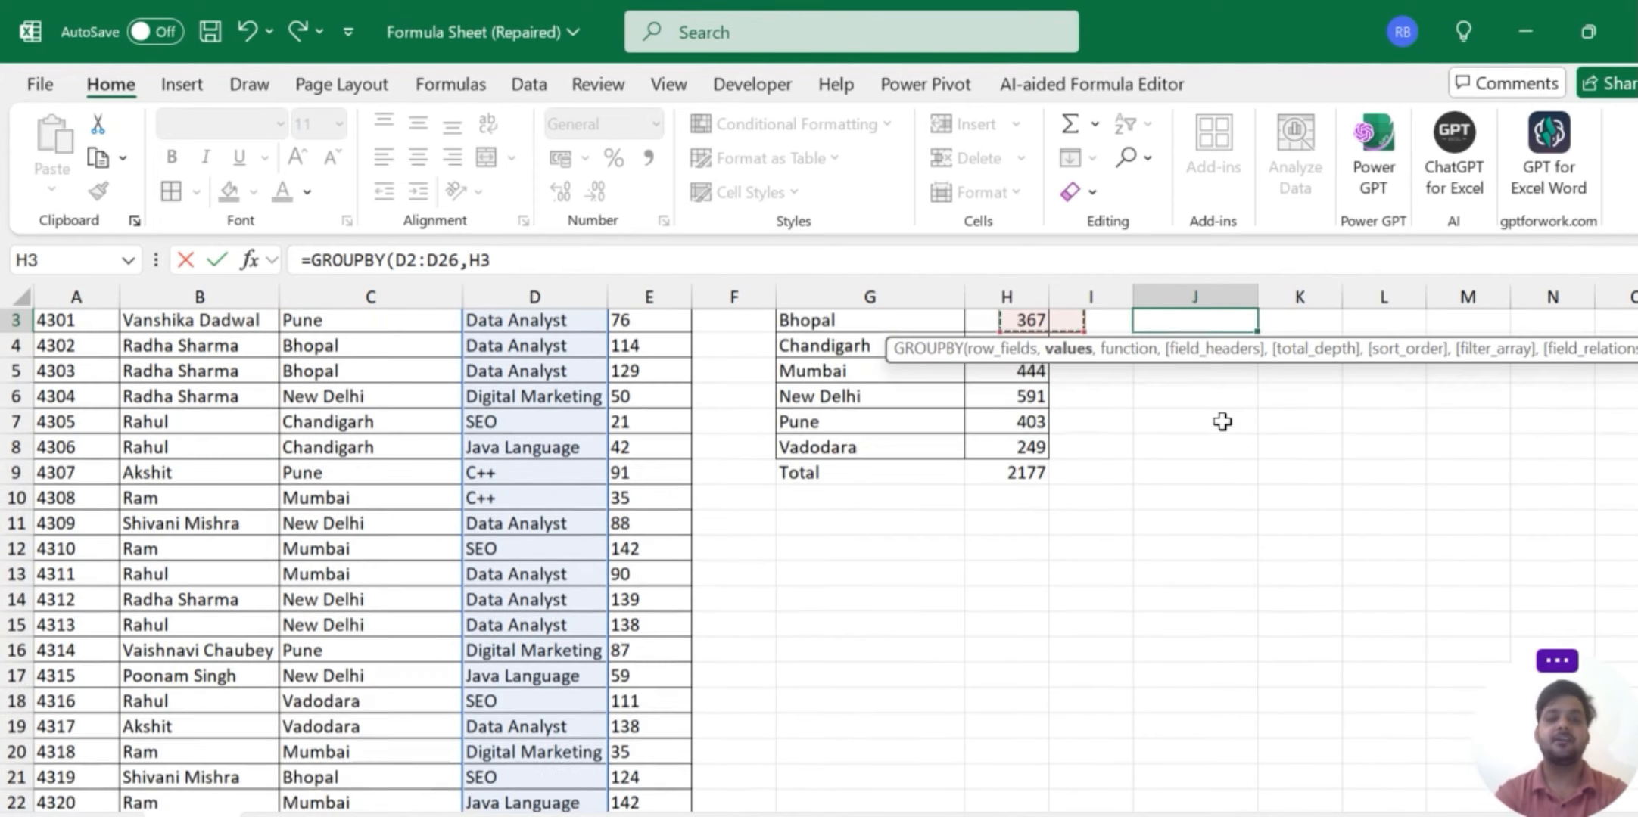
key(Up)
key(shift+Down)
key(shift+Down)
key(shift+Down)
key(shift+Down)
key(shift+Down)
key(shift+Down)
key(shift+Down)
key(shift+Down)
key(shift+Down)
key(shift+Down)
key(shift+Down)
key(shift+Down)
key(shift+Down)
key(shift+Down)
key(shift+Down)
key(shift+Down)
key(shift+Down)
key(shift+Down)
key(shift+Down)
key(shift+Down)
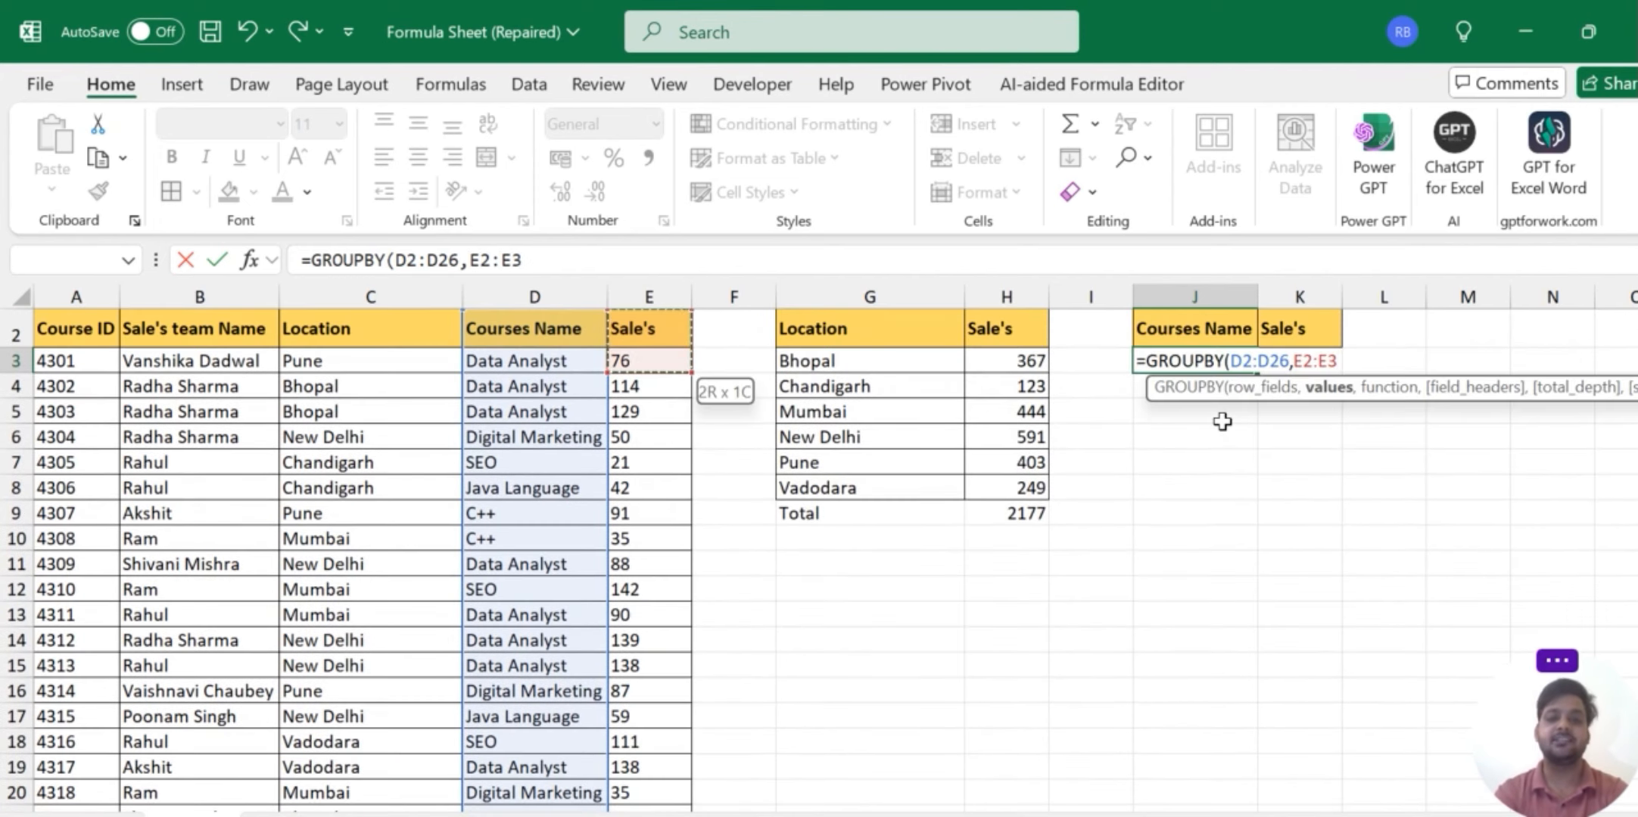
key(shift+Down)
key(shift+Down)
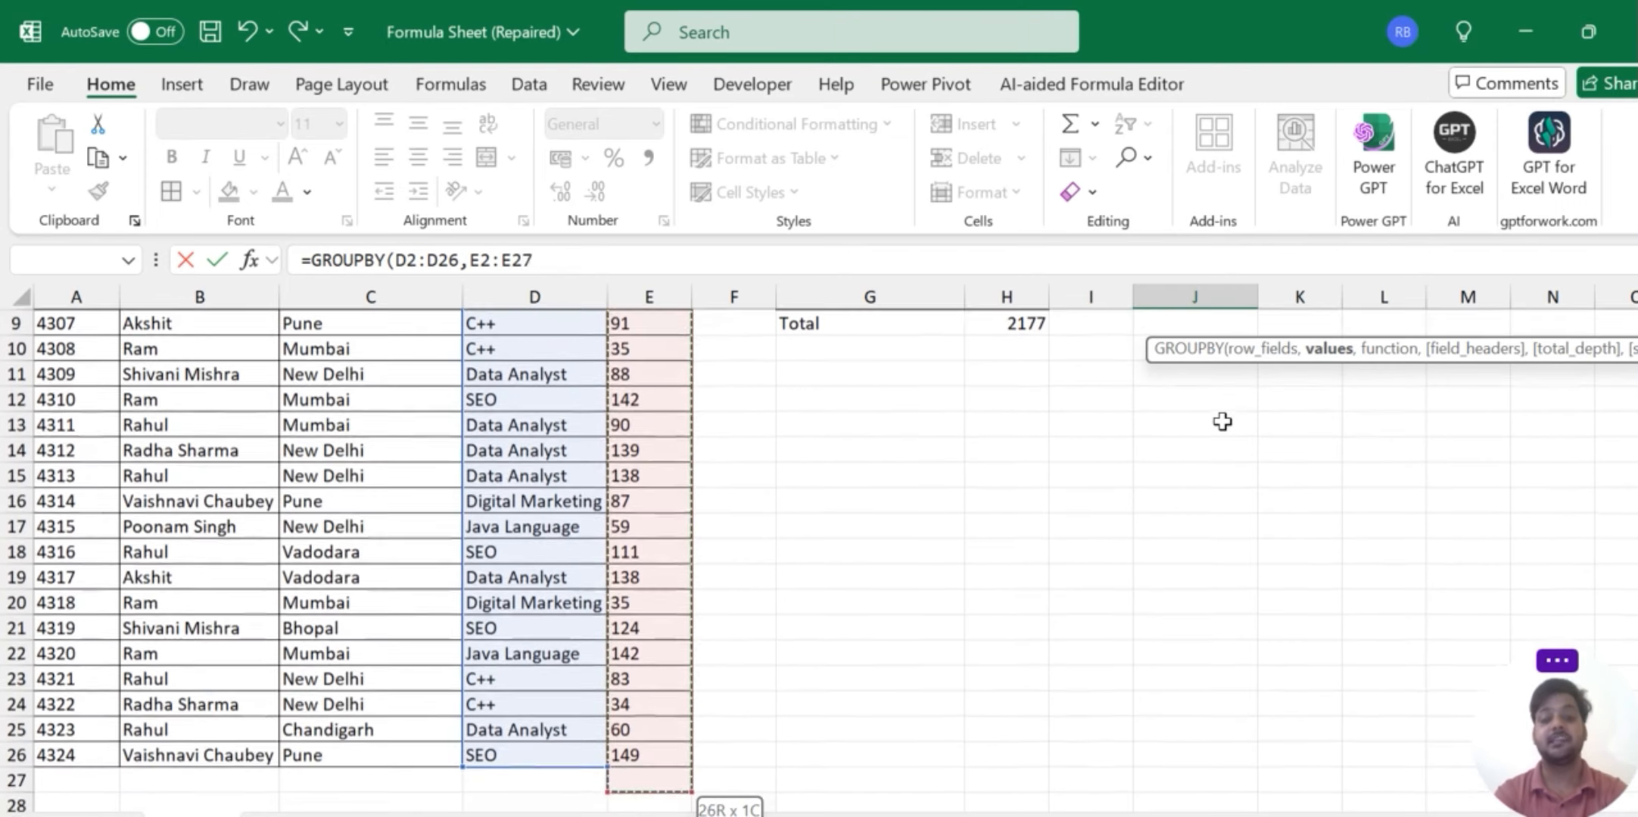
key(shift+Up)
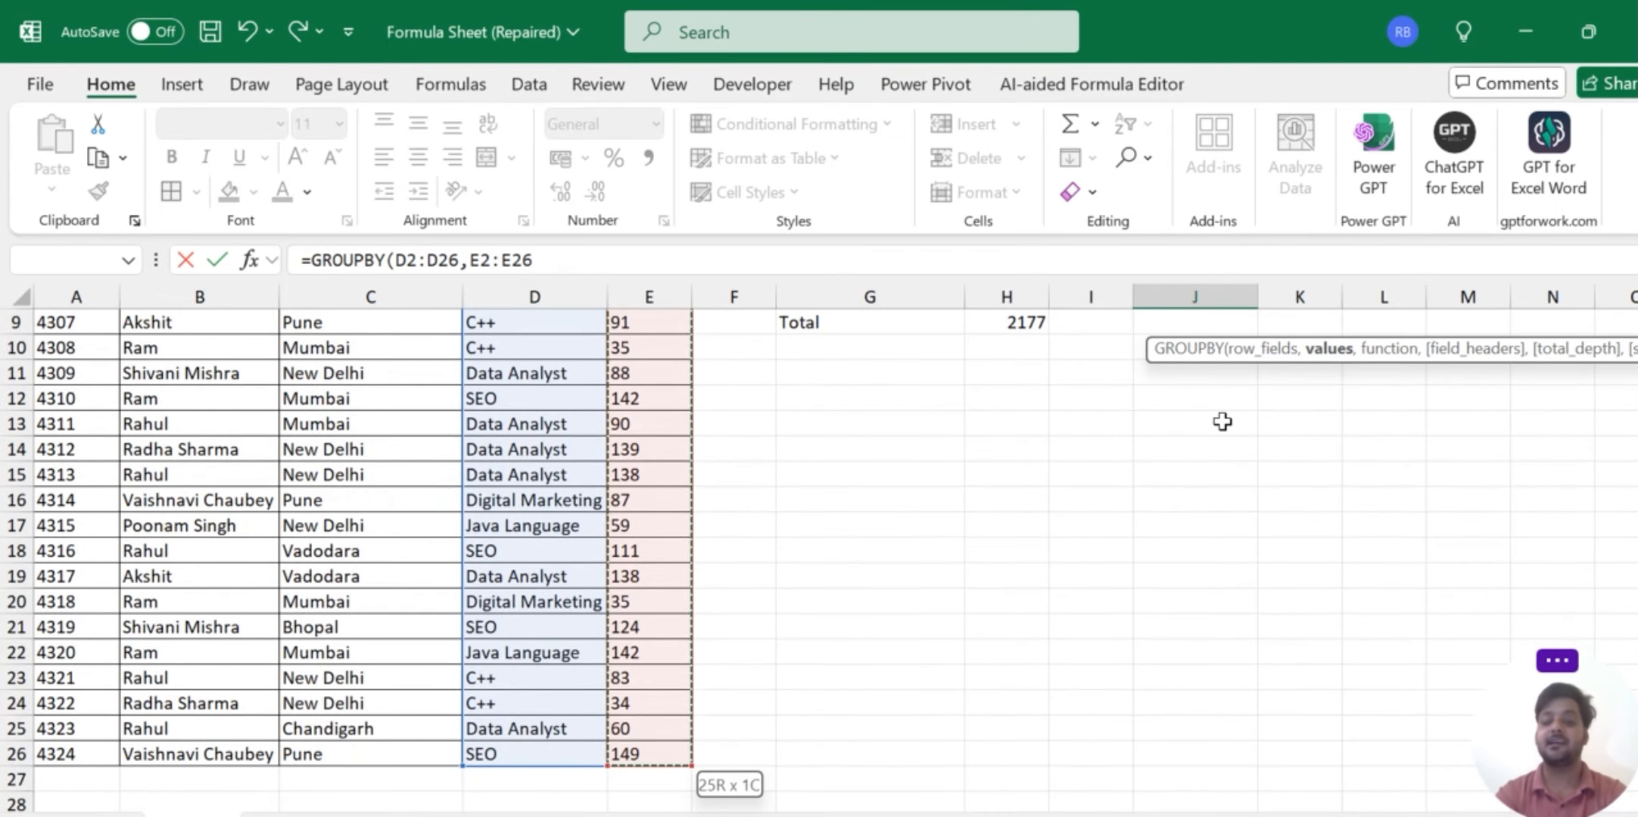
Try to complete the GROUPBY formula in J3 with summ as its function argument.
text(,sum)
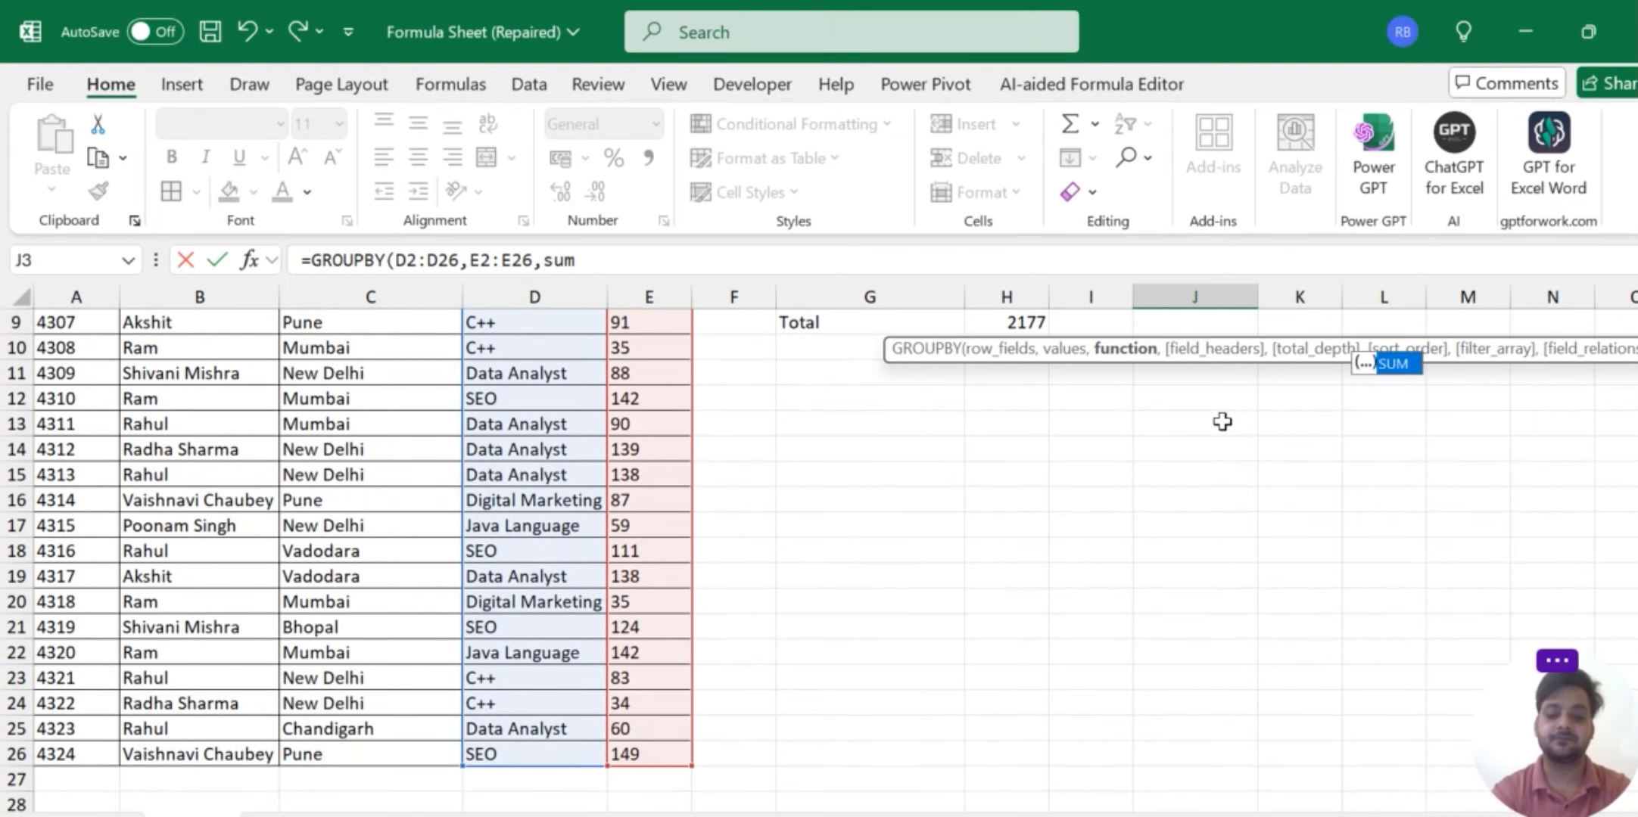
text(m)
key(BackSpace)
text(m)
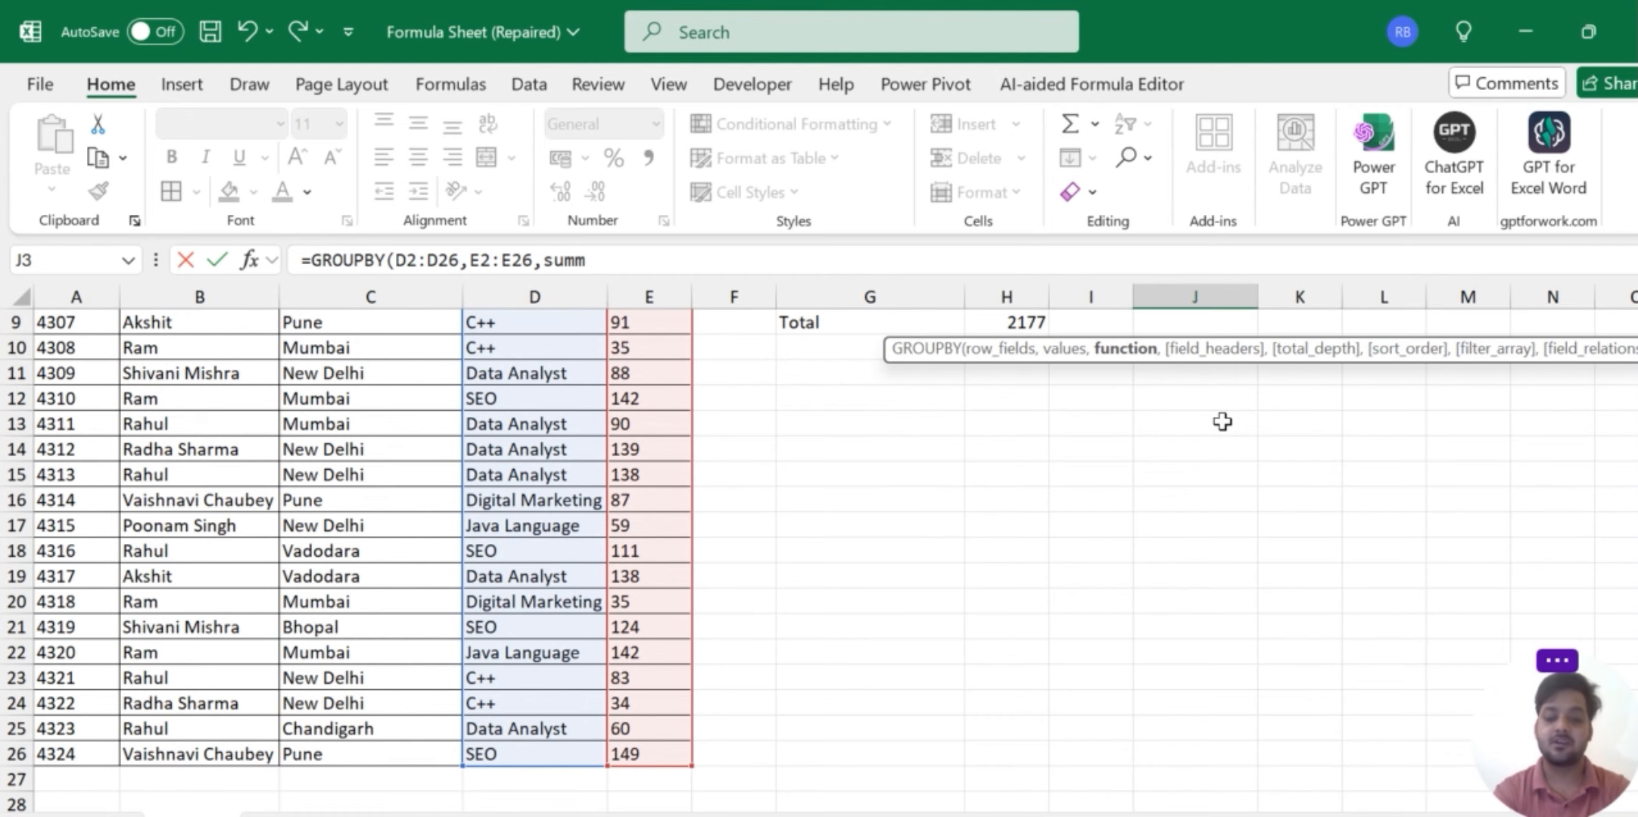
key(Tab)
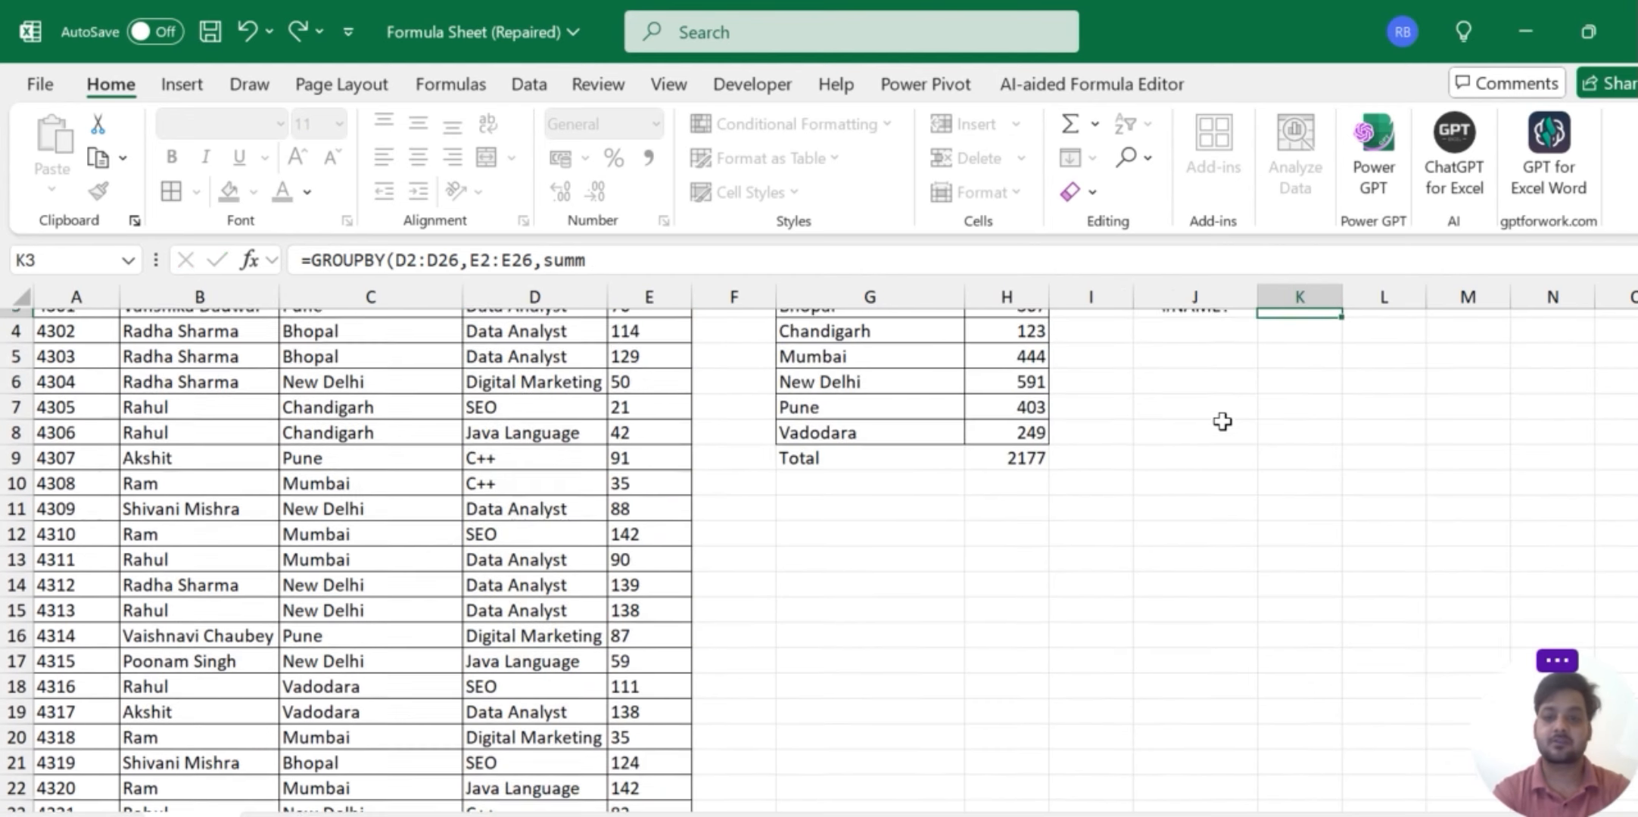
Correct the function argument of the GROUPBY formula in J3 to SUM.
key(Left)
scroll(1222, 422, up, 1)
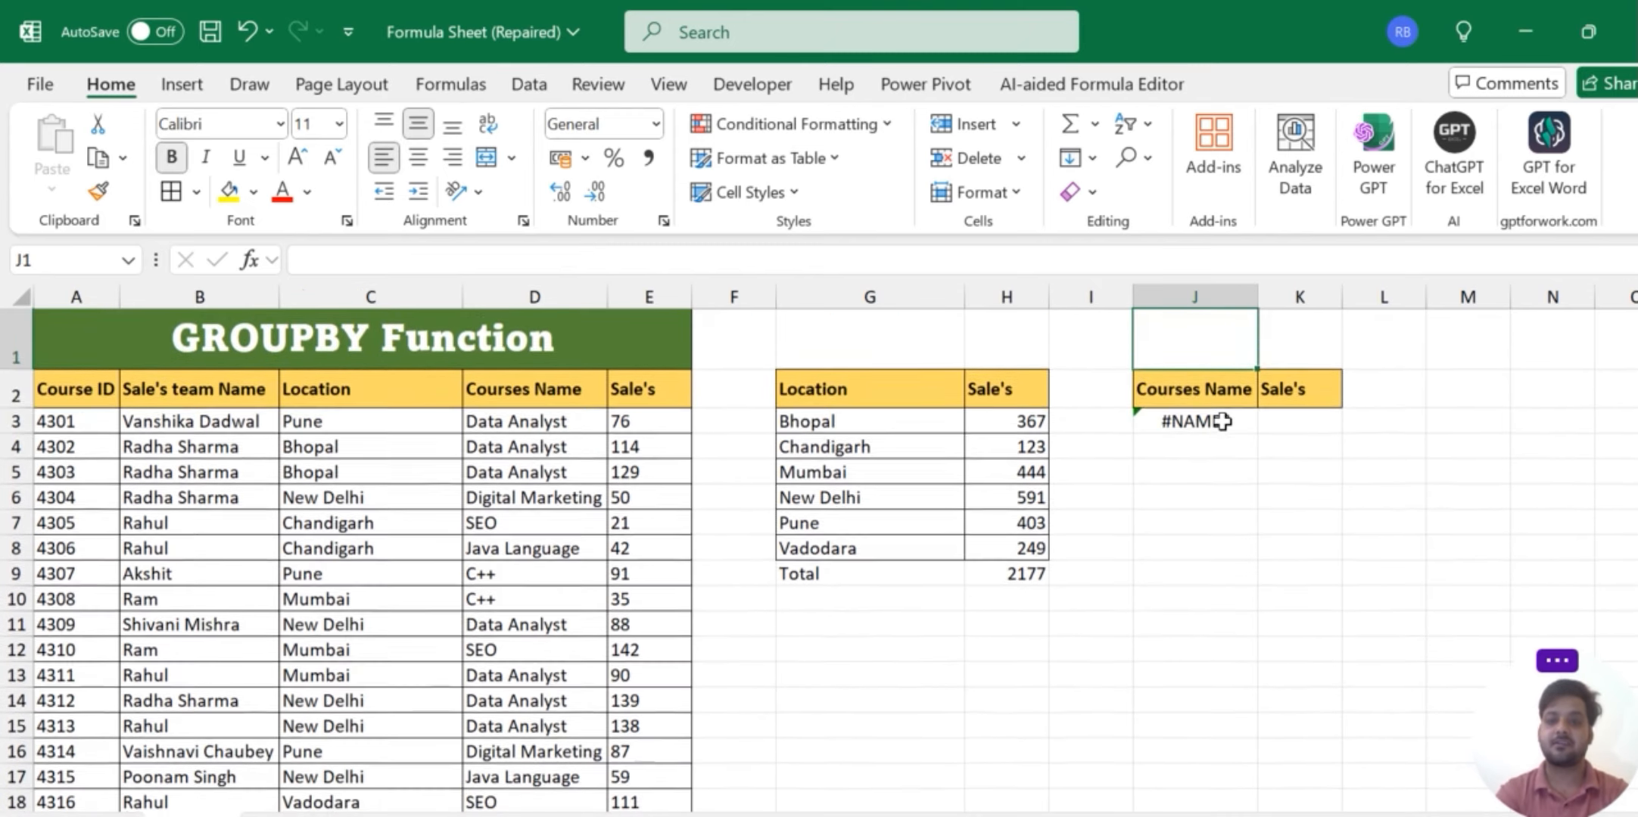
click(578, 262)
key(BackSpace)
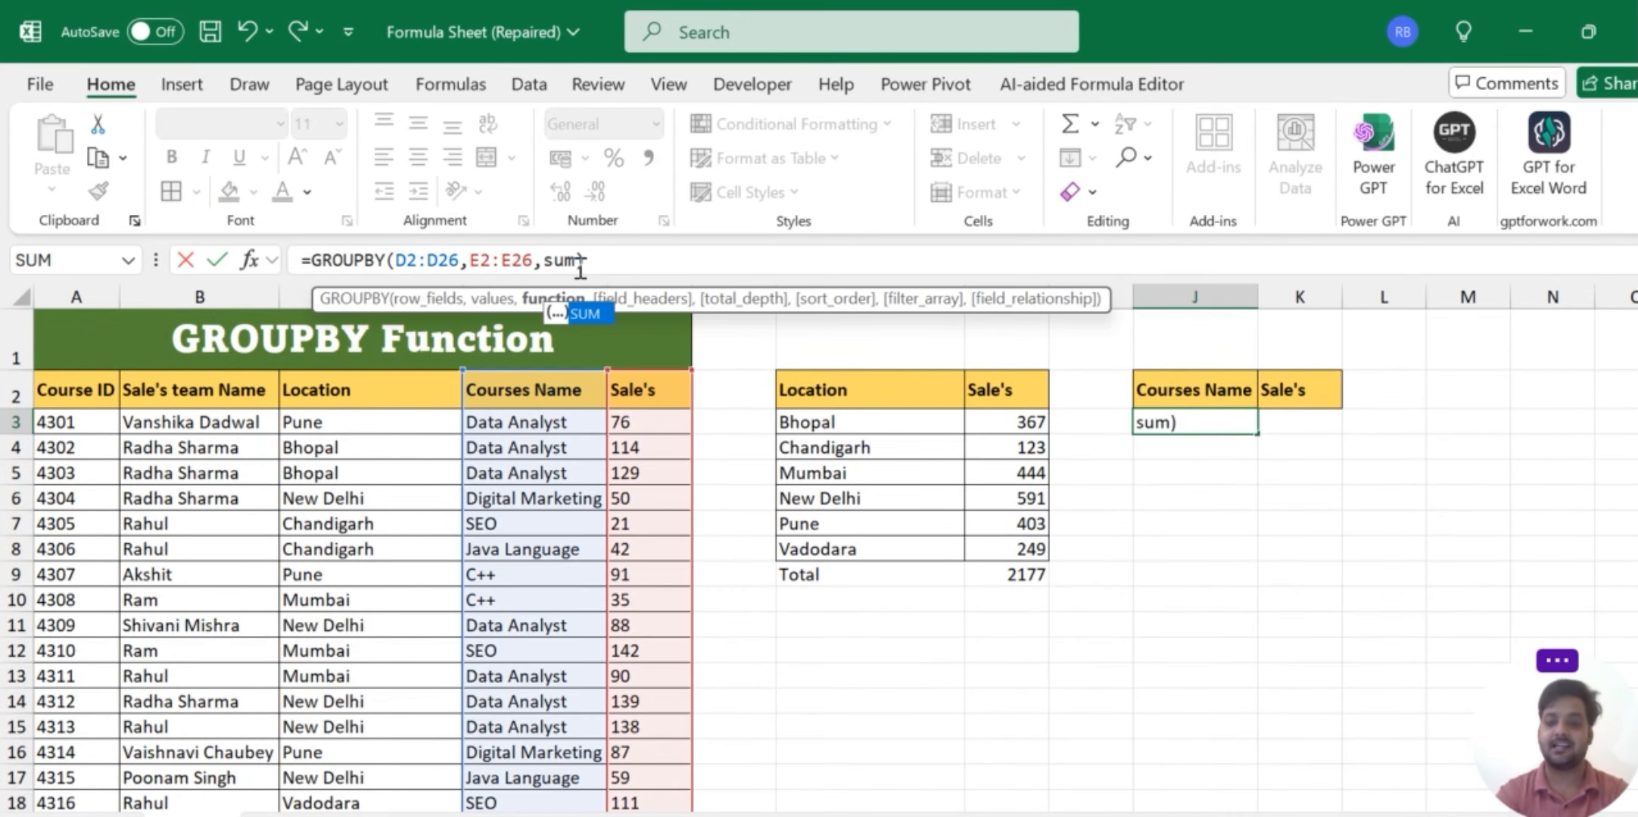
key(Return)
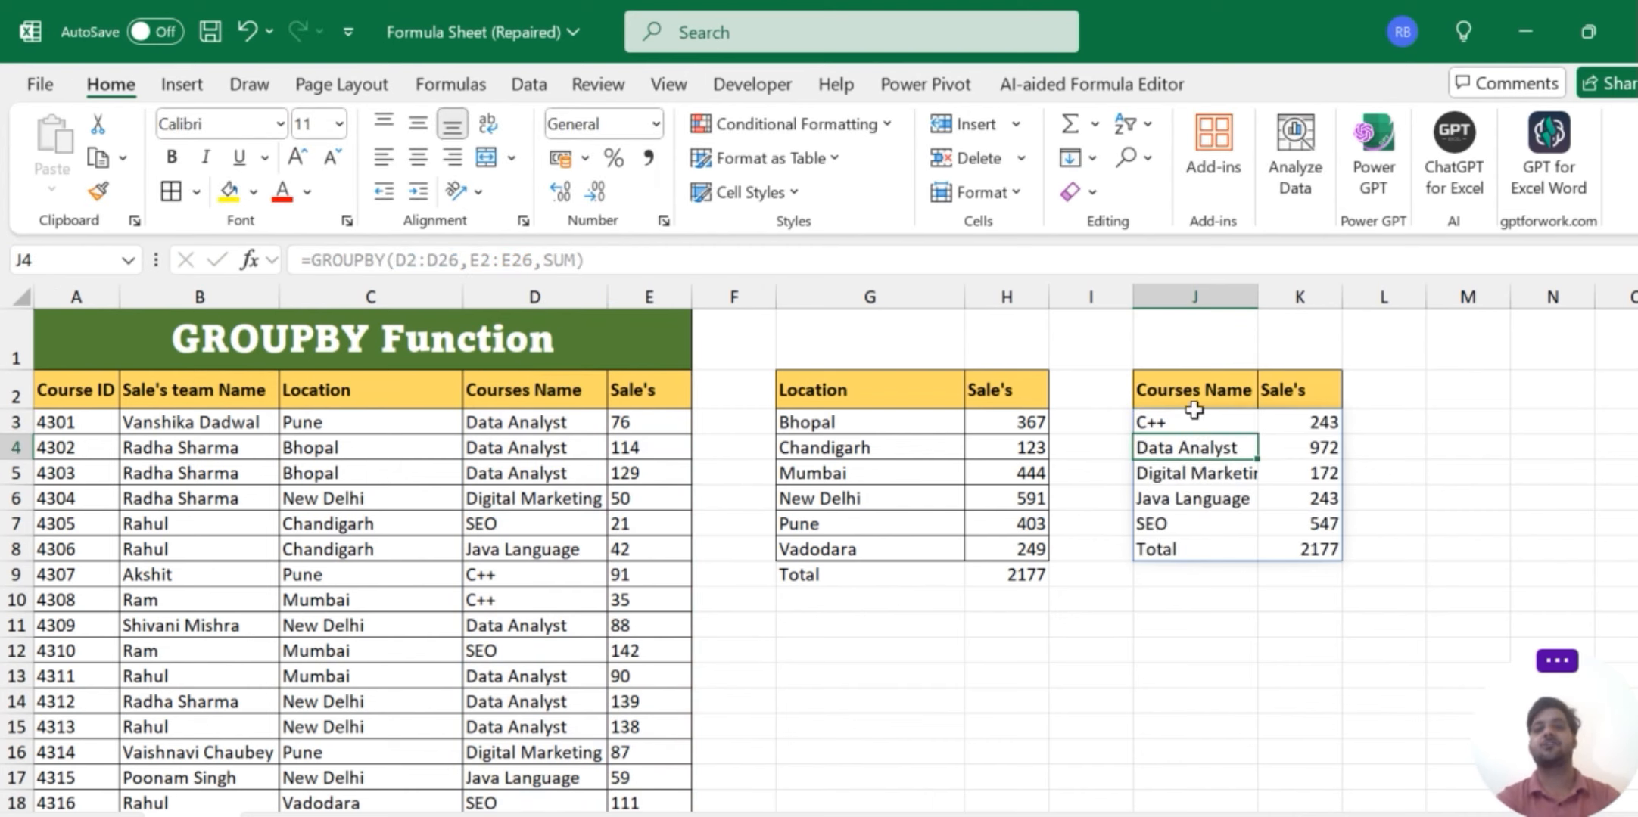
Apply all borders to the course summary in J2:K8.
click(868, 375)
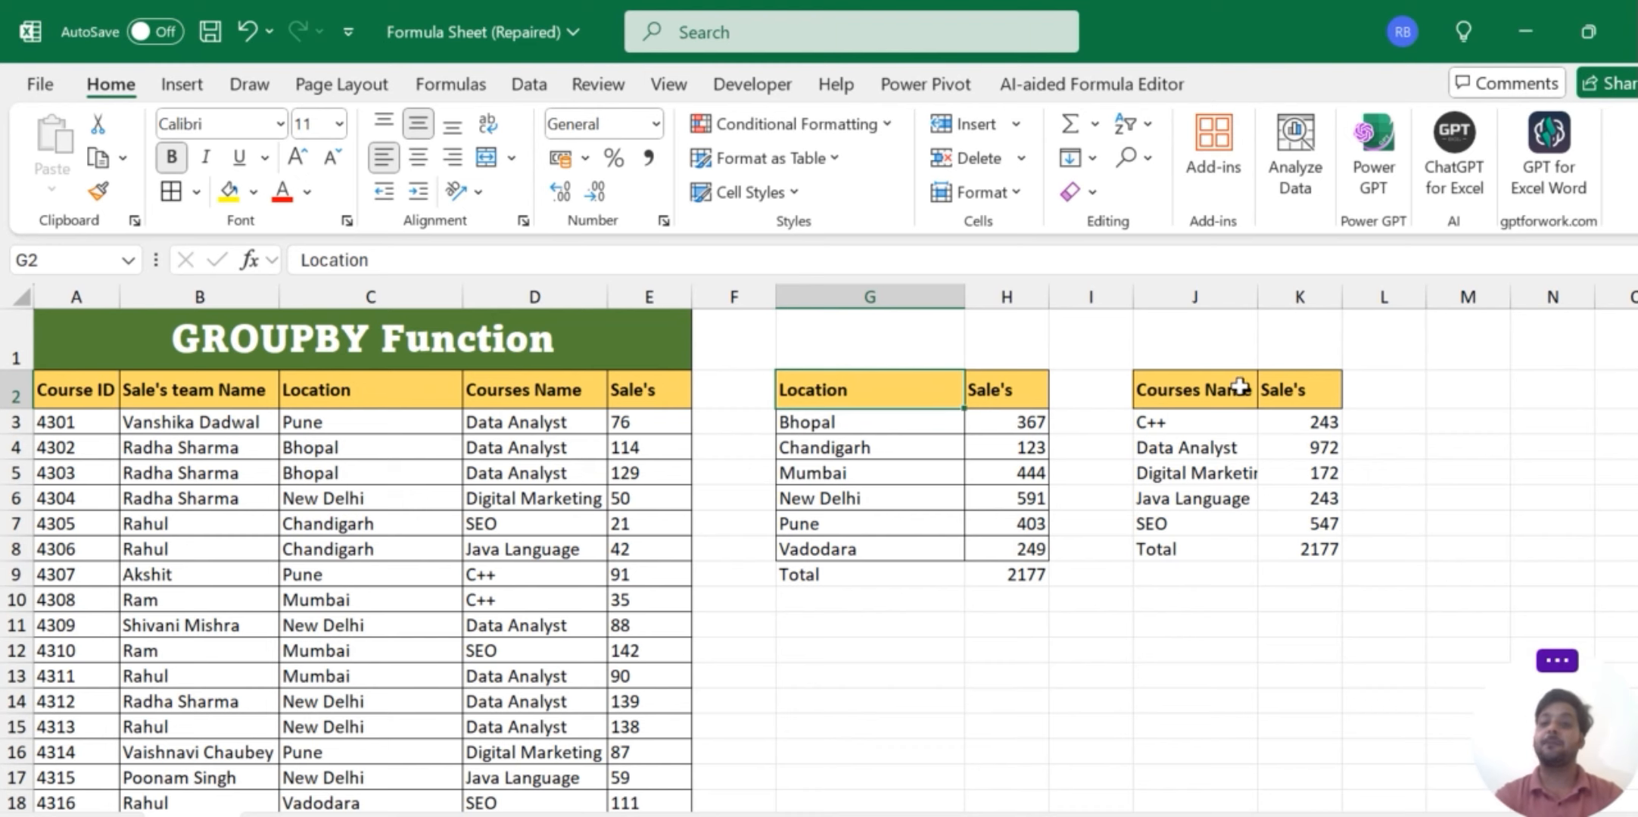
drag(1236, 386, 1311, 560)
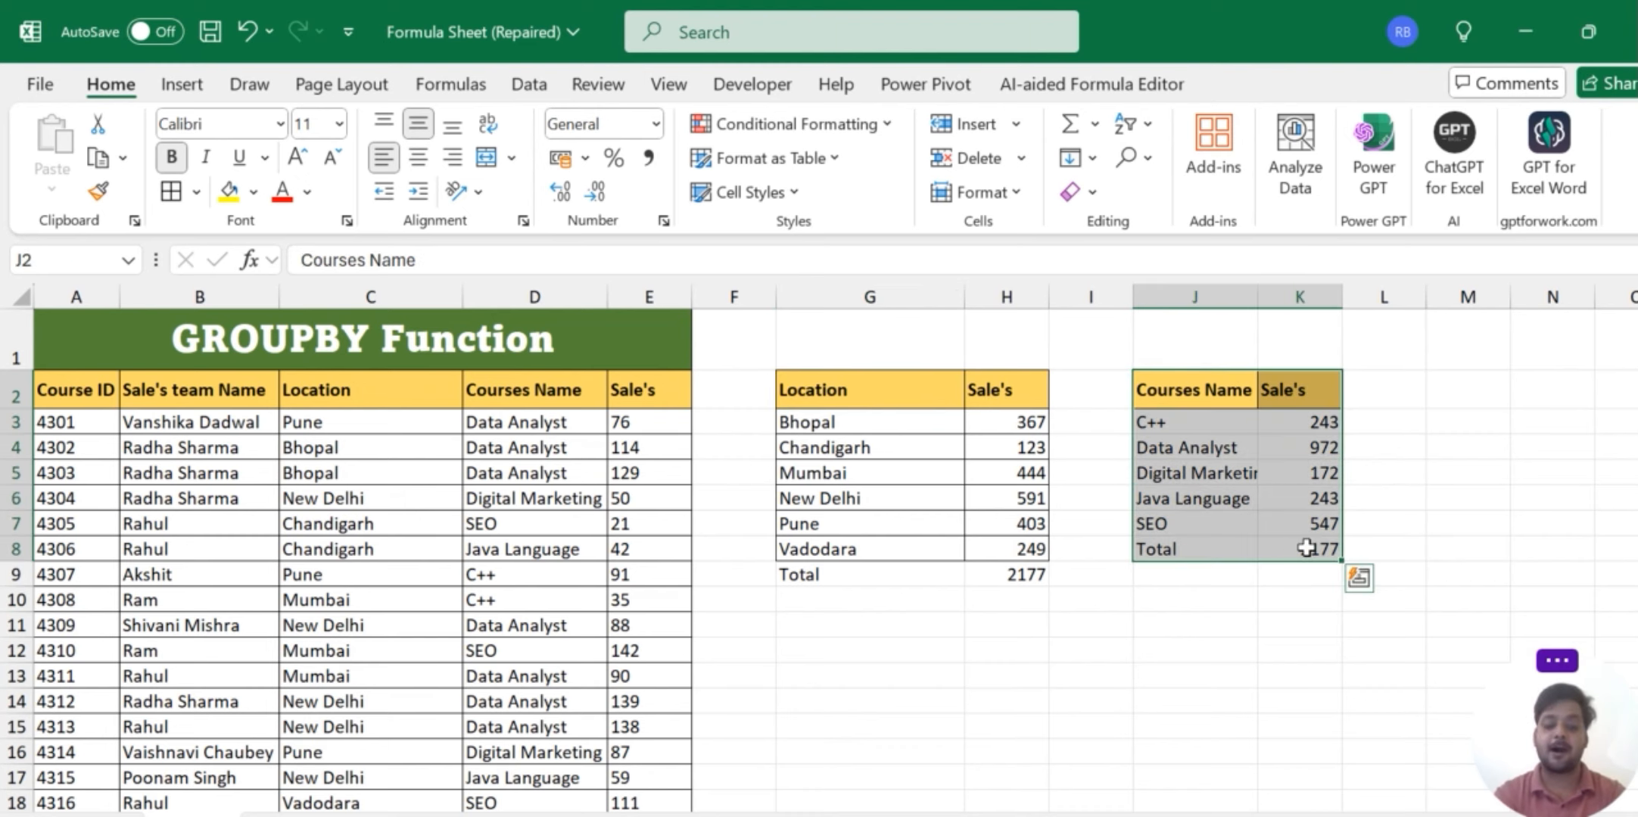
key(h)
key(b)
key(a)
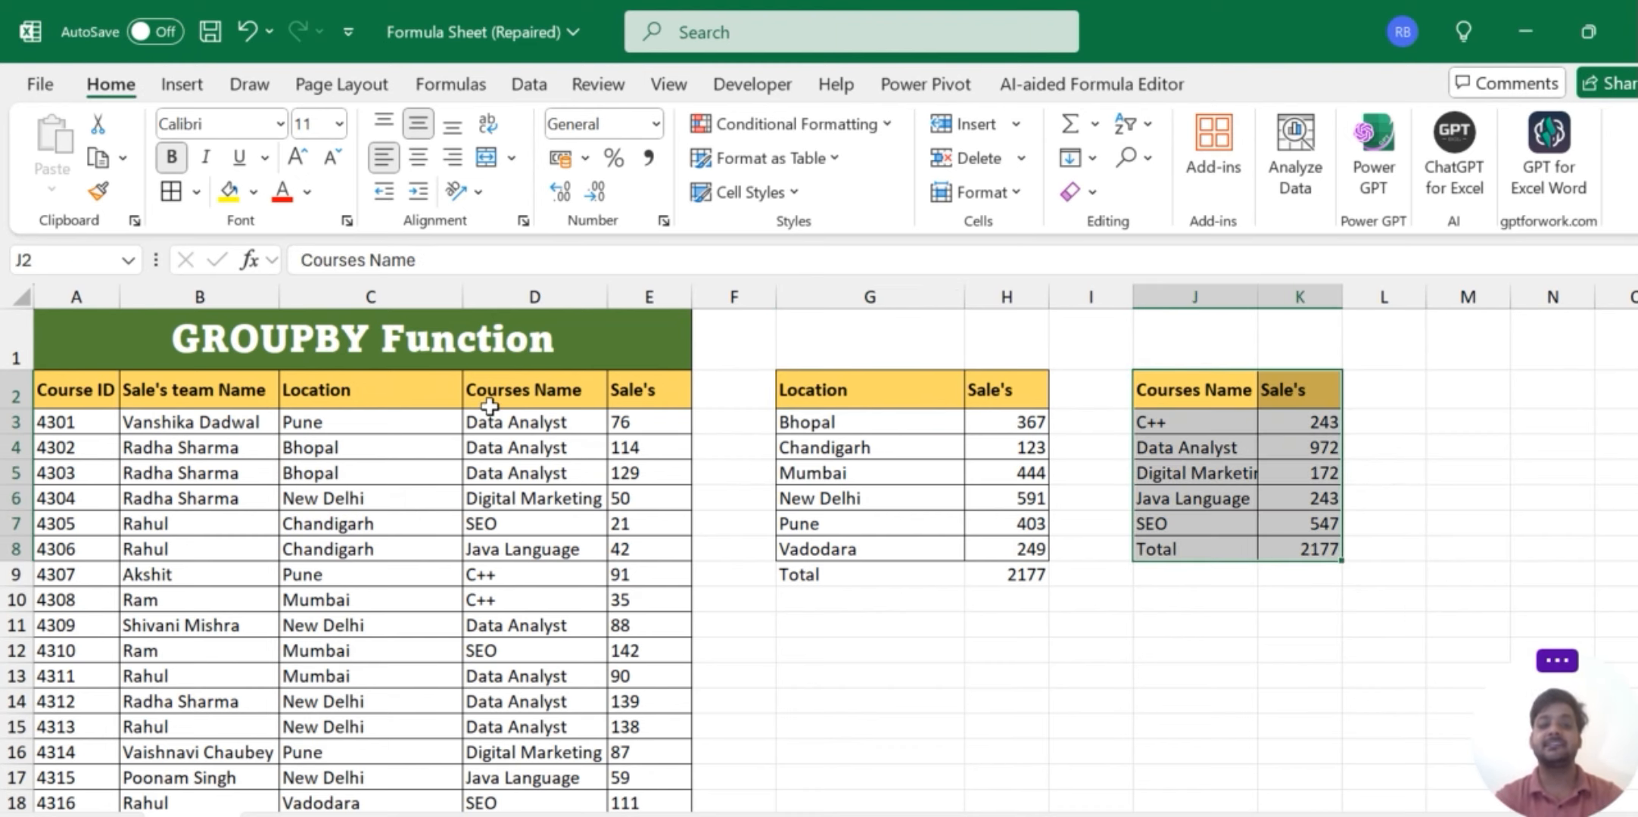
scroll(780, 536, right, 2)
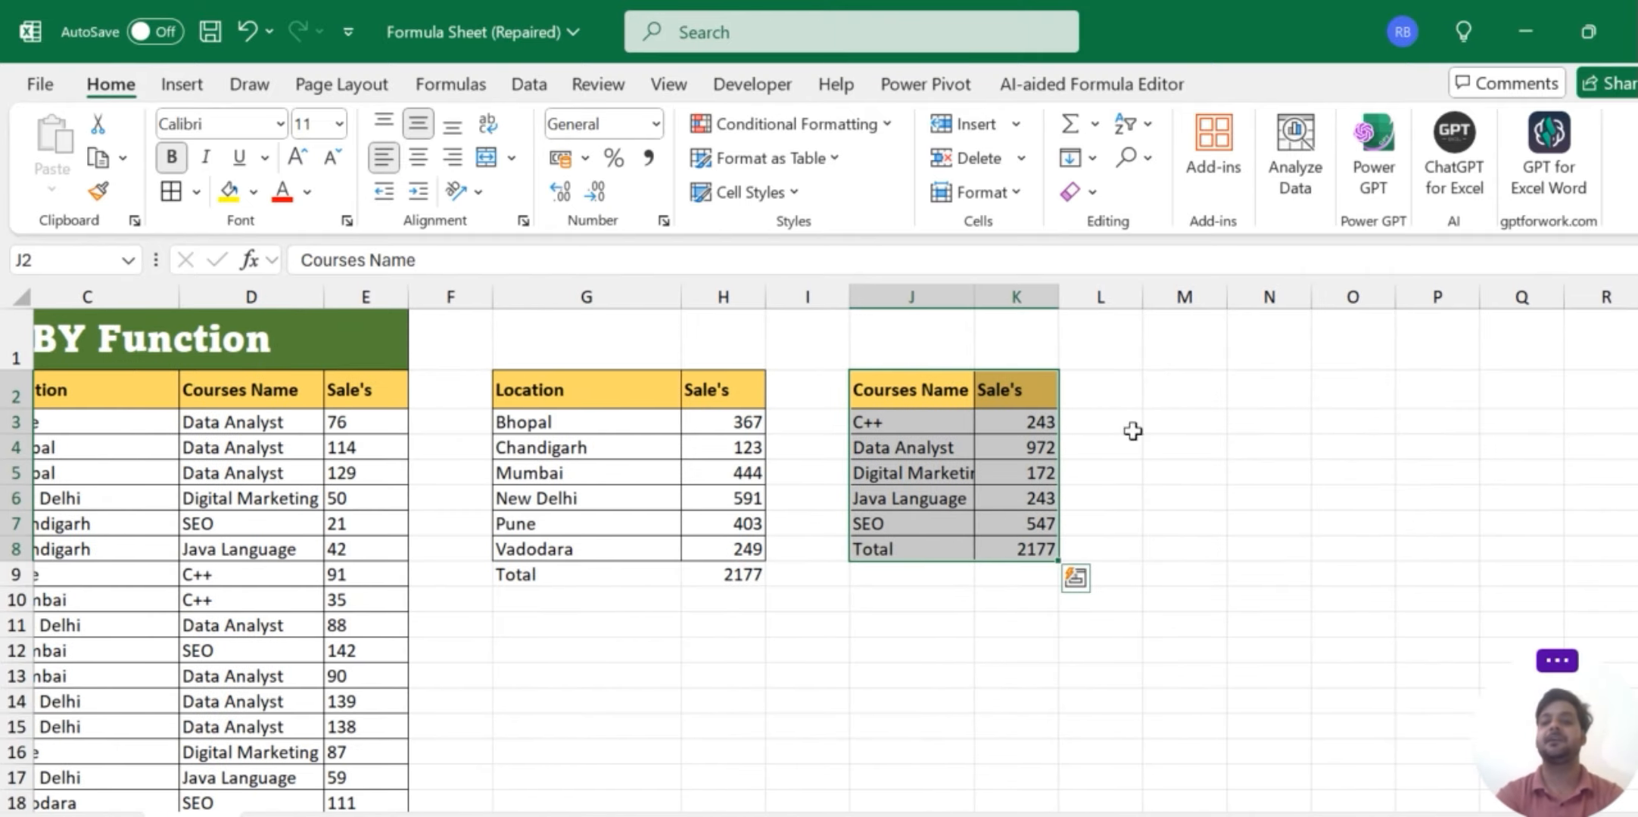
click(1163, 395)
text(=)
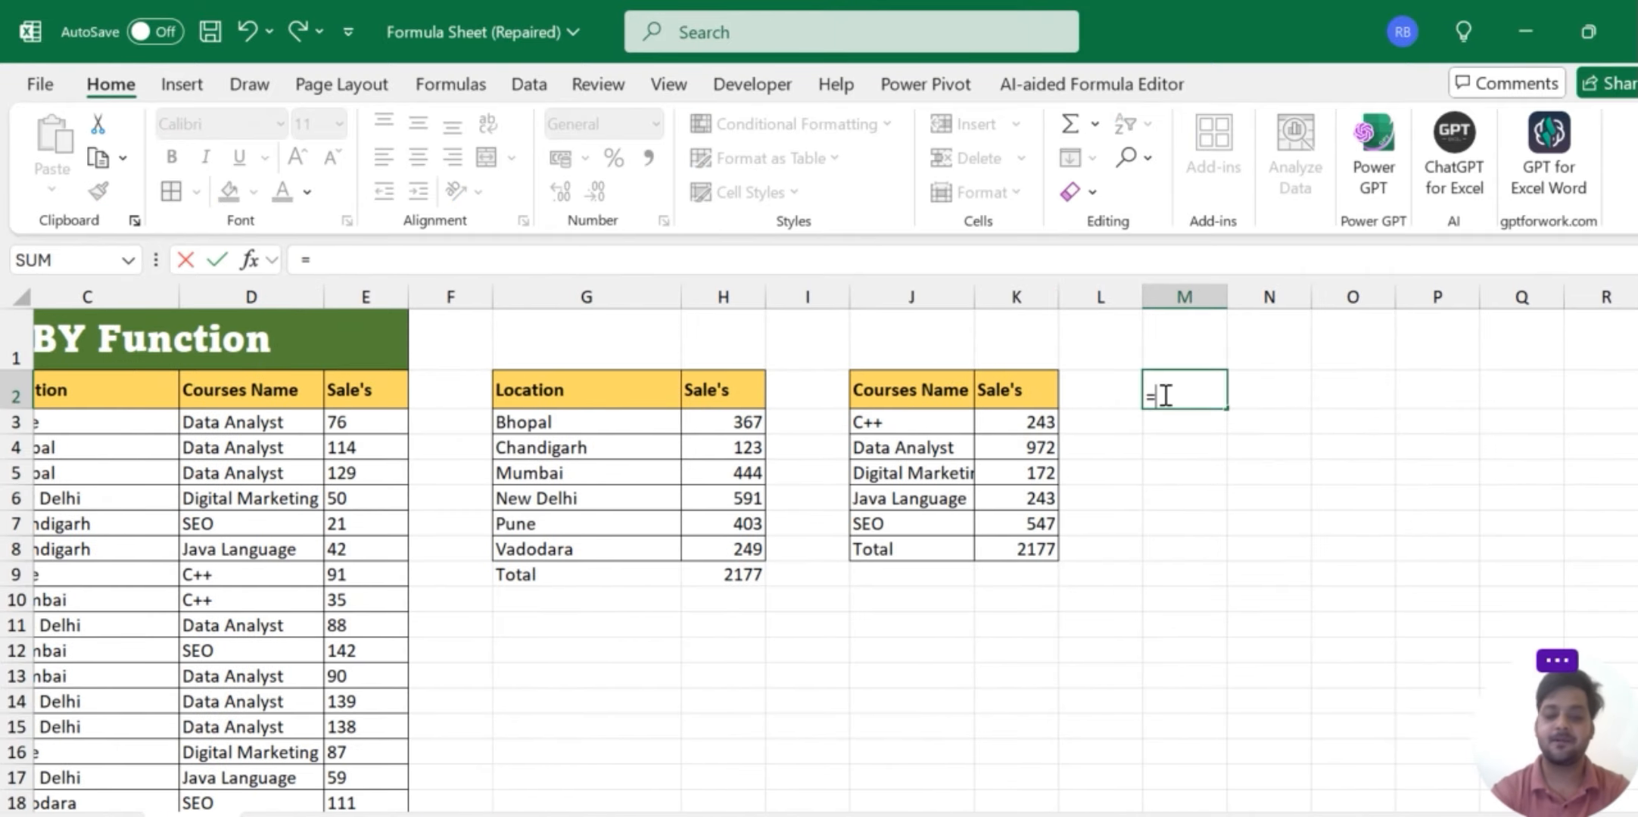
key(Escape)
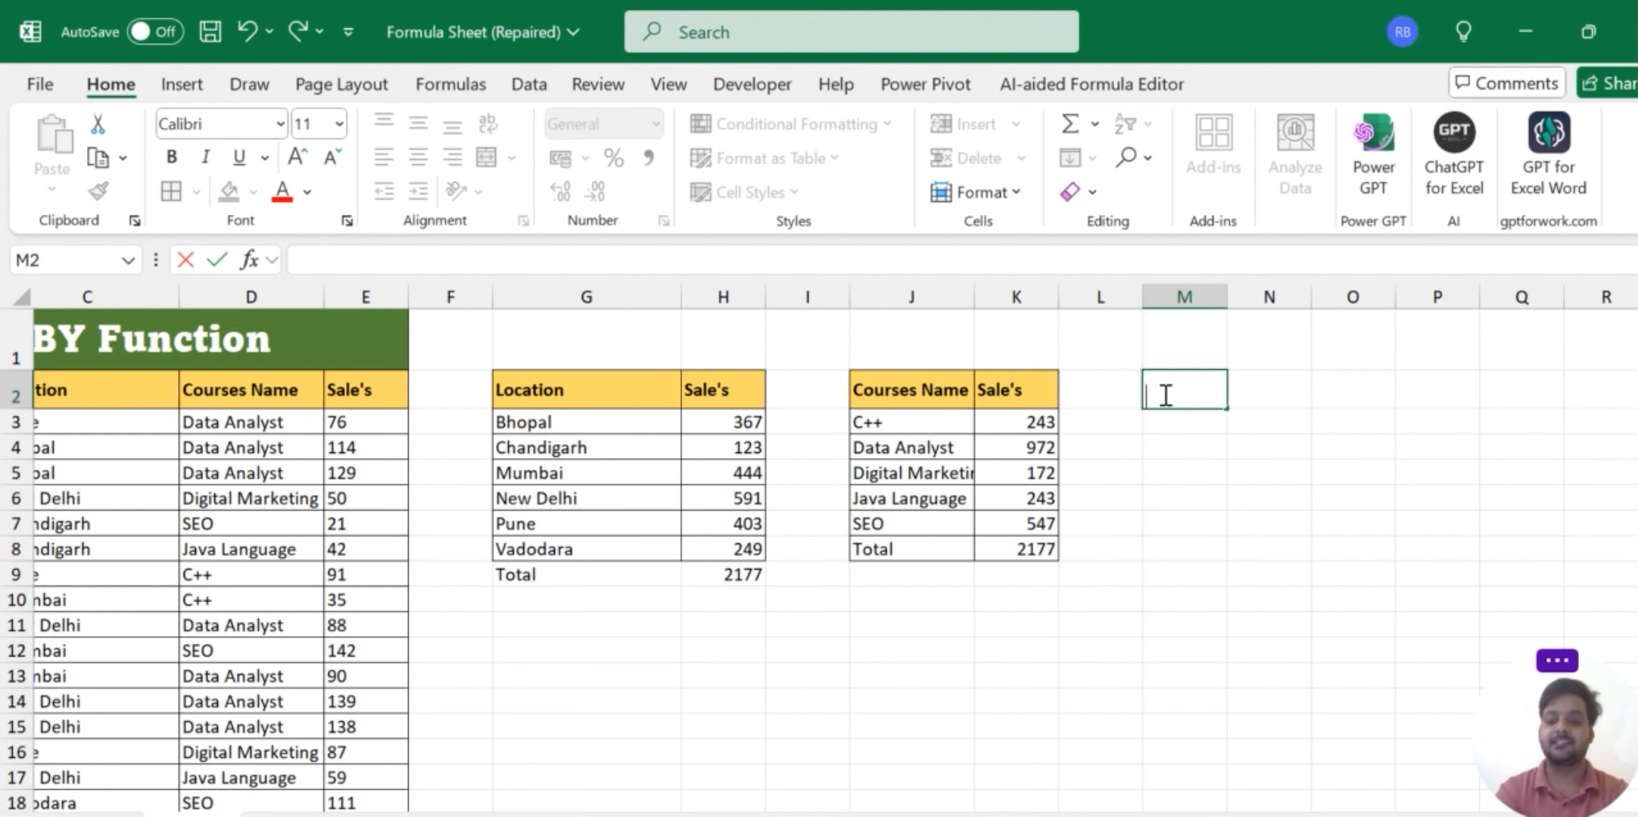
Copy the Sale's team Name header from B2 to M2.
key(ctrl+Left)
key(ctrl+Left)
key(ctrl+Left)
key(ctrl+Left)
key(ctrl+Left)
key(ctrl+Left)
key(Right)
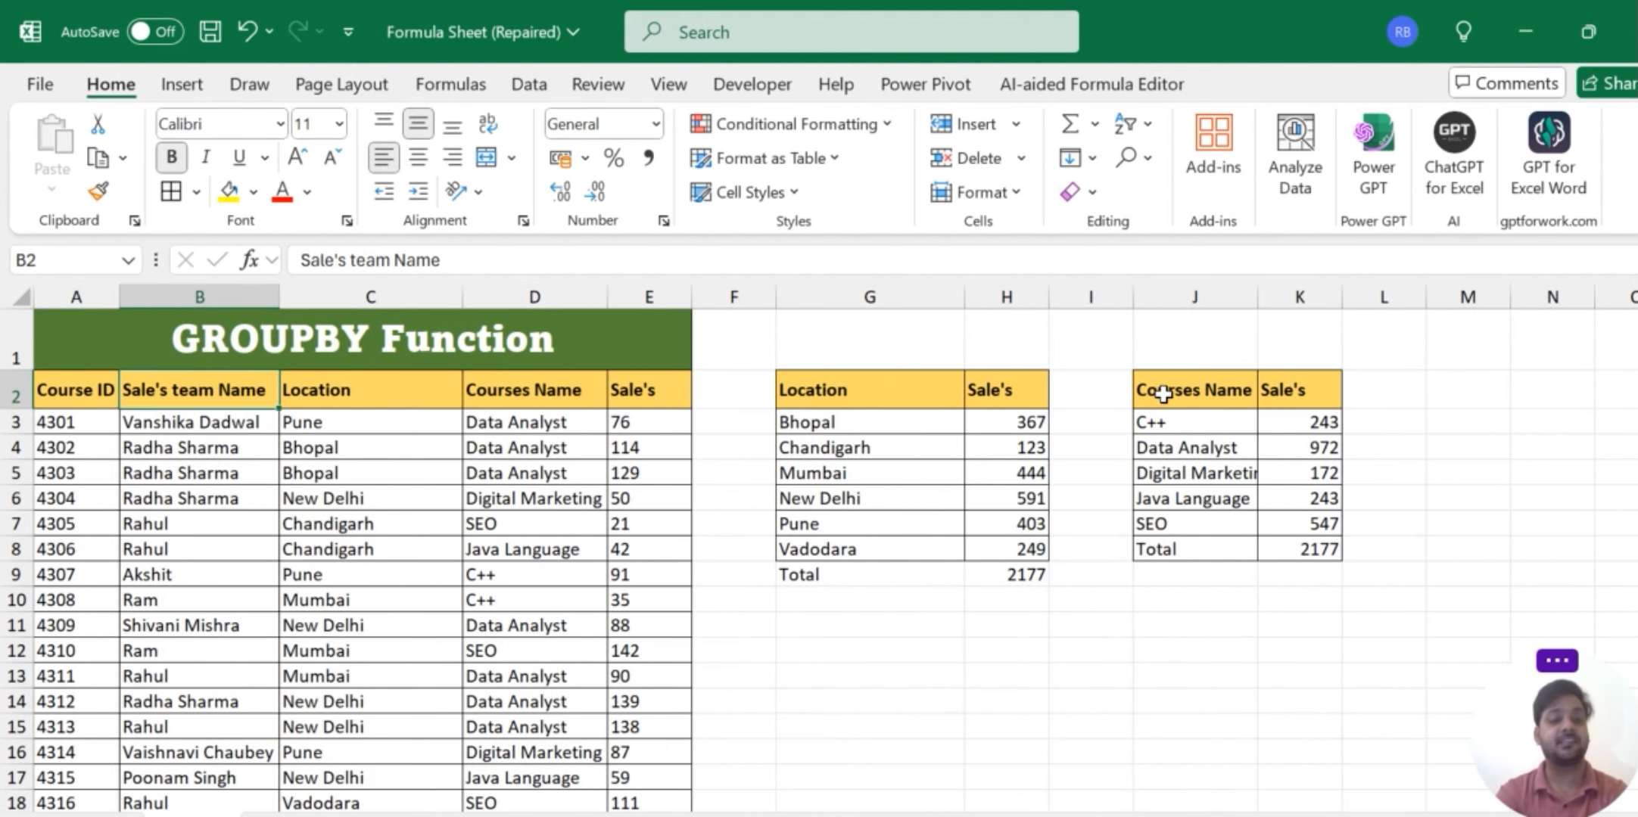
key(ctrl+c)
key(Right)
key(ctrl+Right)
key(ctrl+Right)
key(ctrl+Right)
key(ctrl+Right)
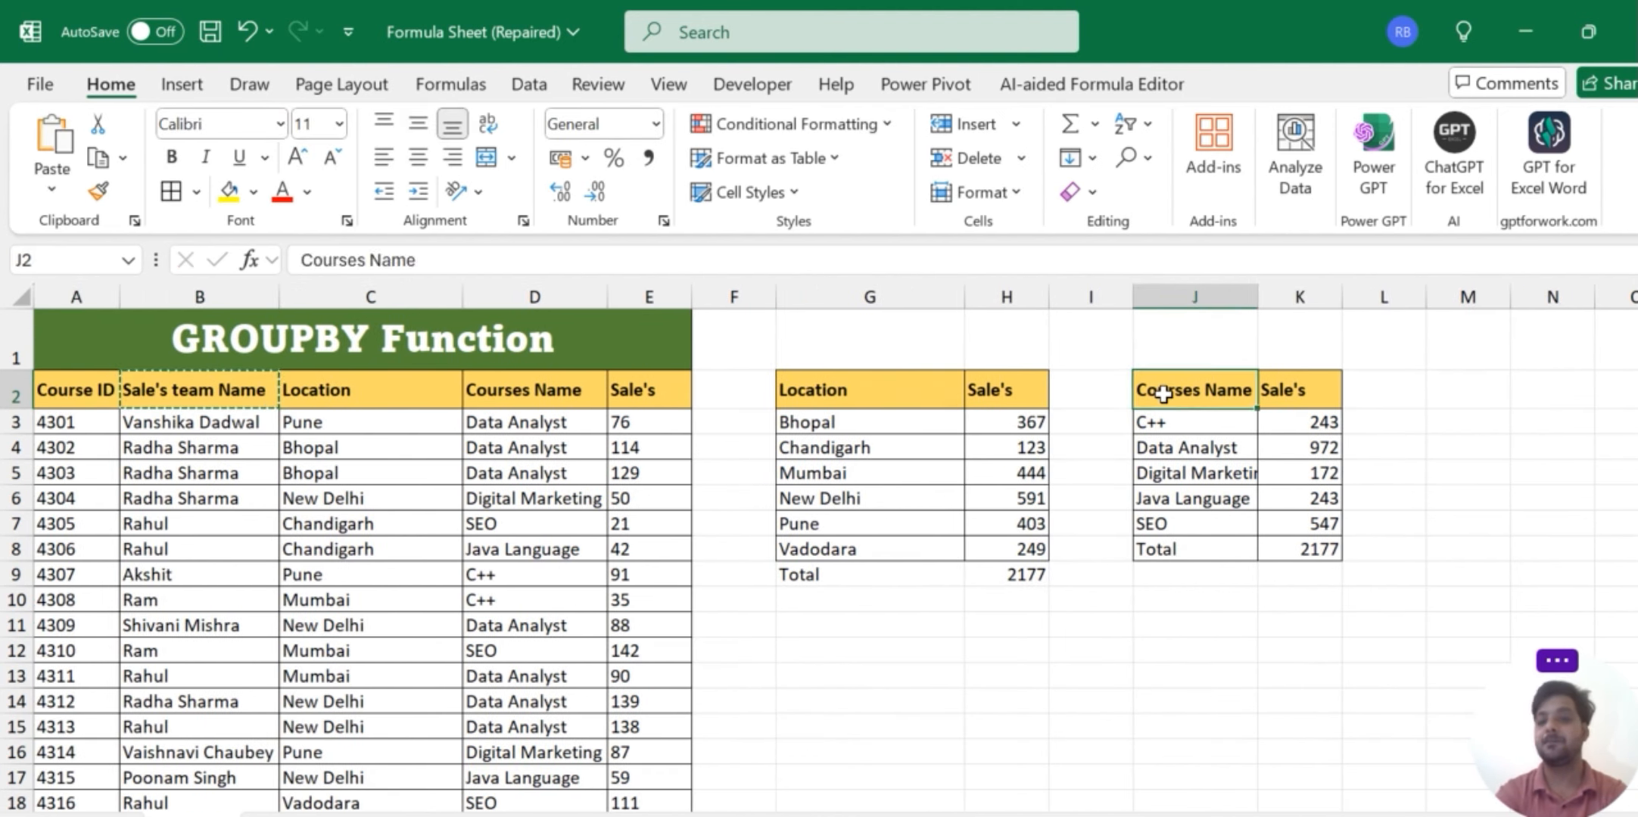
key(Right)
key(Right)
key(Right)
key(ctrl+v)
Copy the Sale's header from E2 to N2 and fit column M to its contents.
key(ctrl+Left)
key(ctrl+Left)
key(Left)
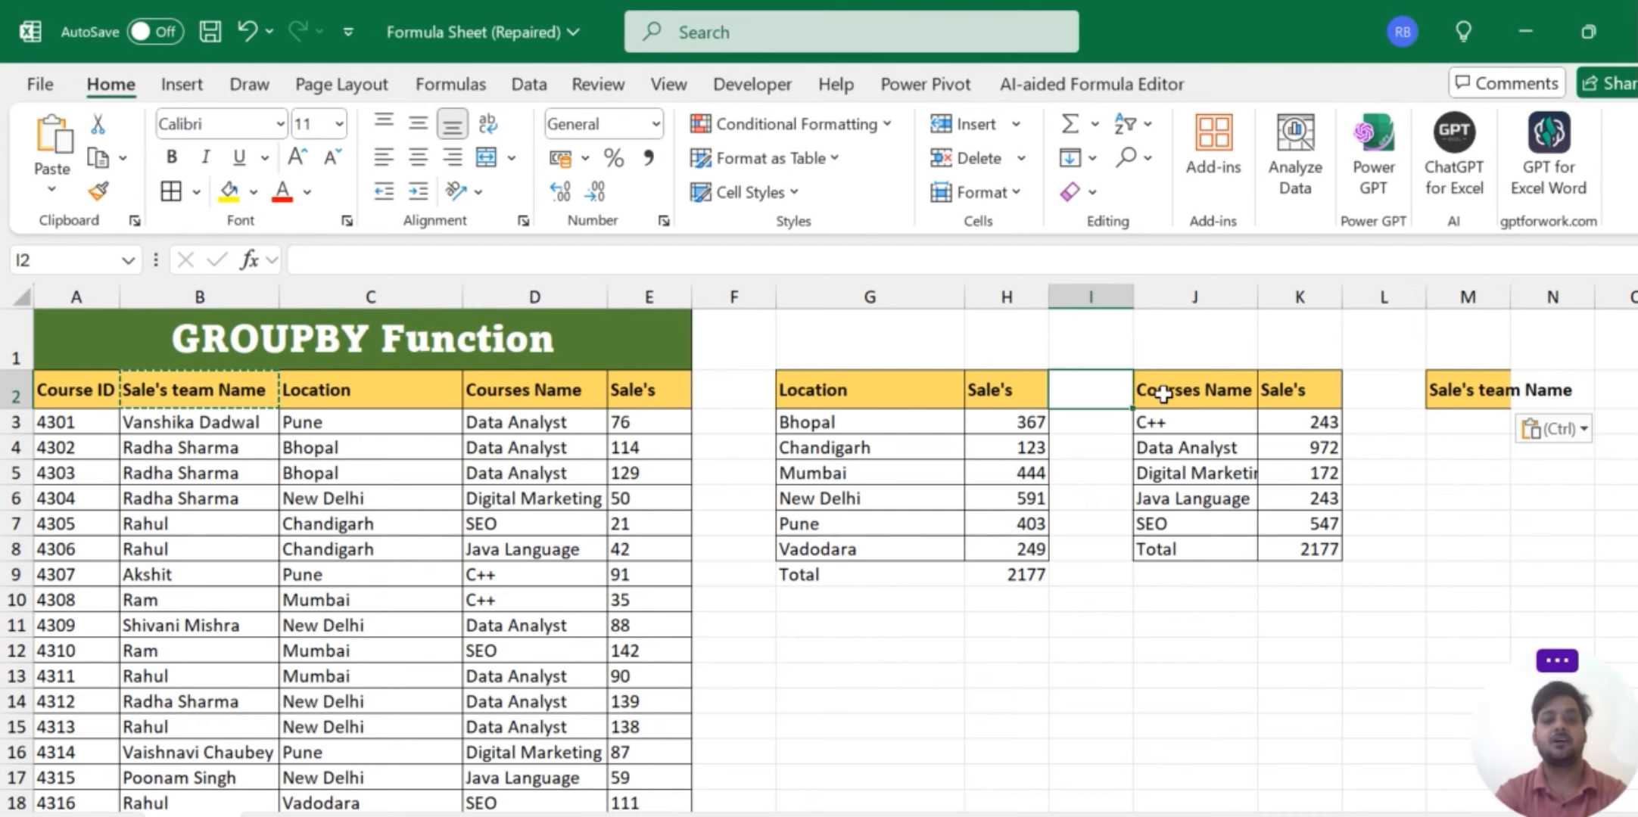
key(ctrl+Left)
key(ctrl+Left)
key(Left)
key(Left)
key(ctrl+c)
key(Right)
key(ctrl+Right)
key(ctrl+Right)
key(Right)
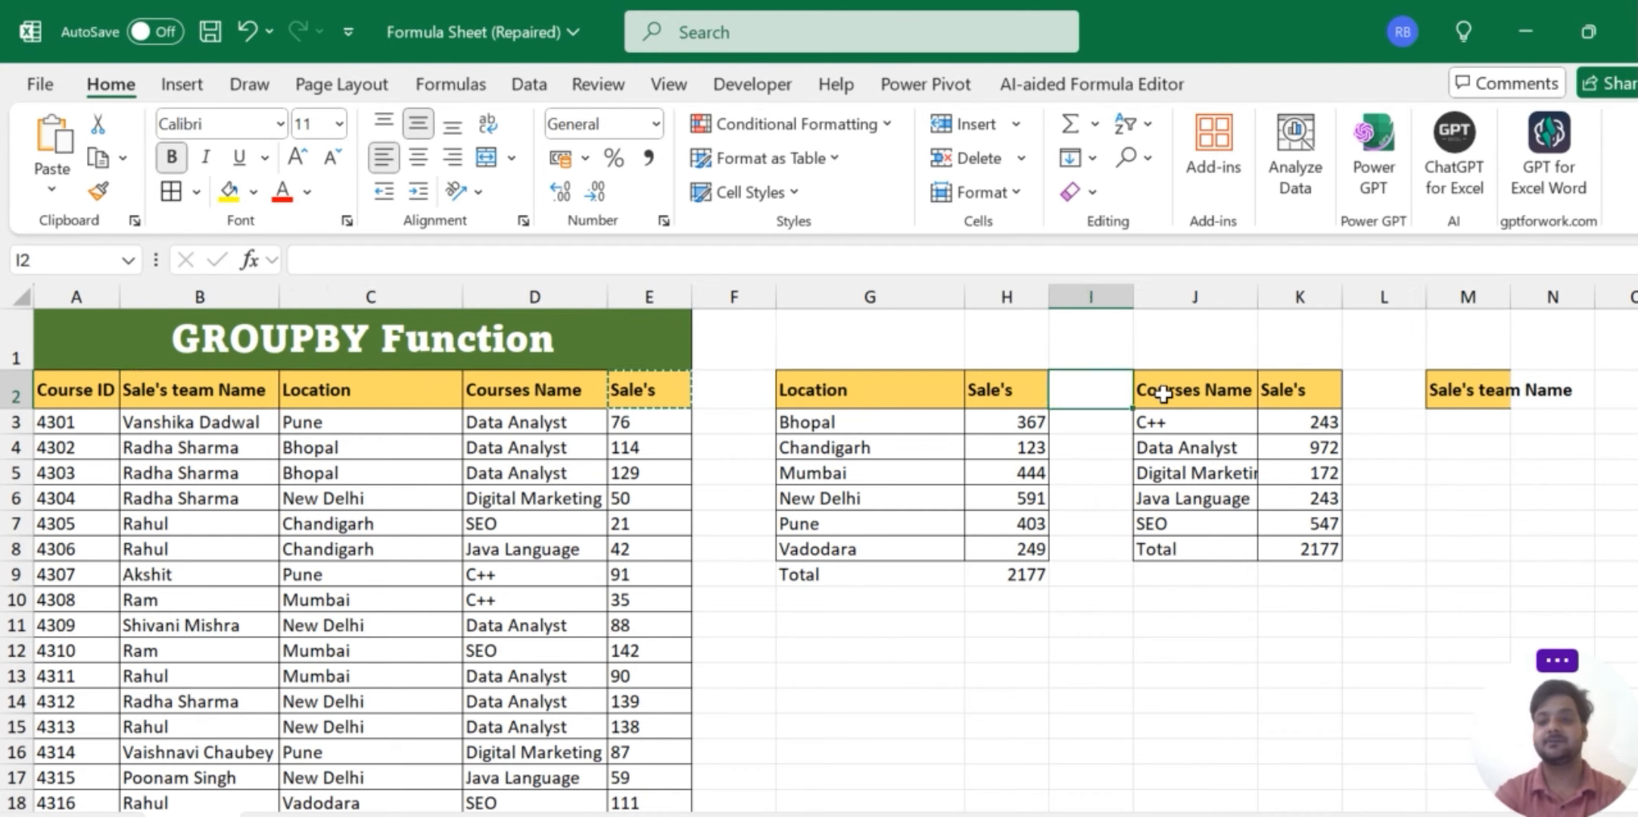
key(ctrl+Right)
key(ctrl+Right)
key(ctrl+Right)
key(Right)
key(ctrl+v)
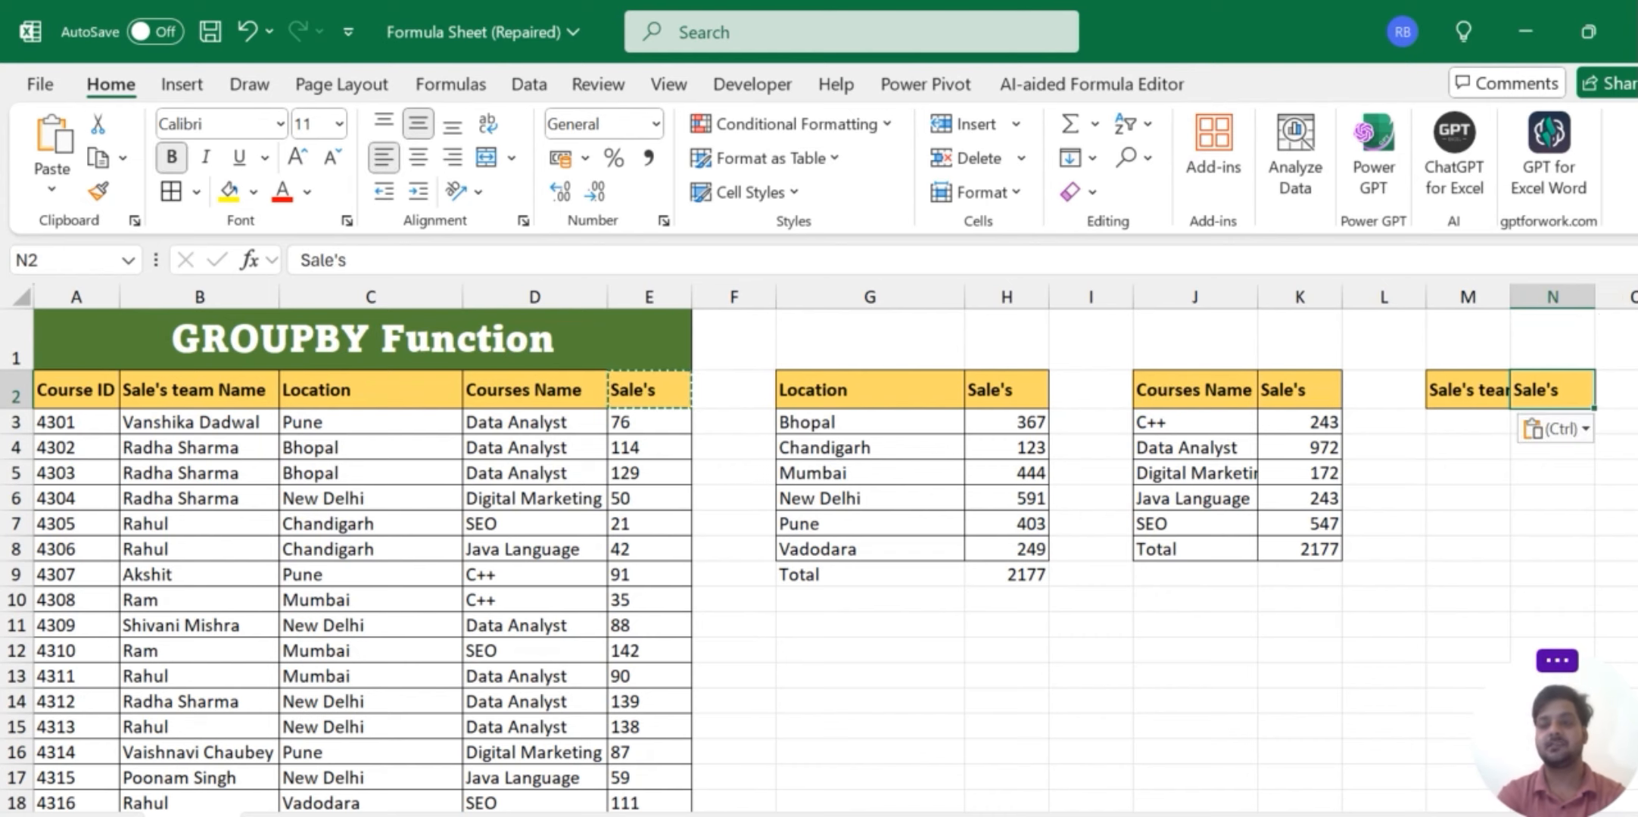
double_click(1509, 296)
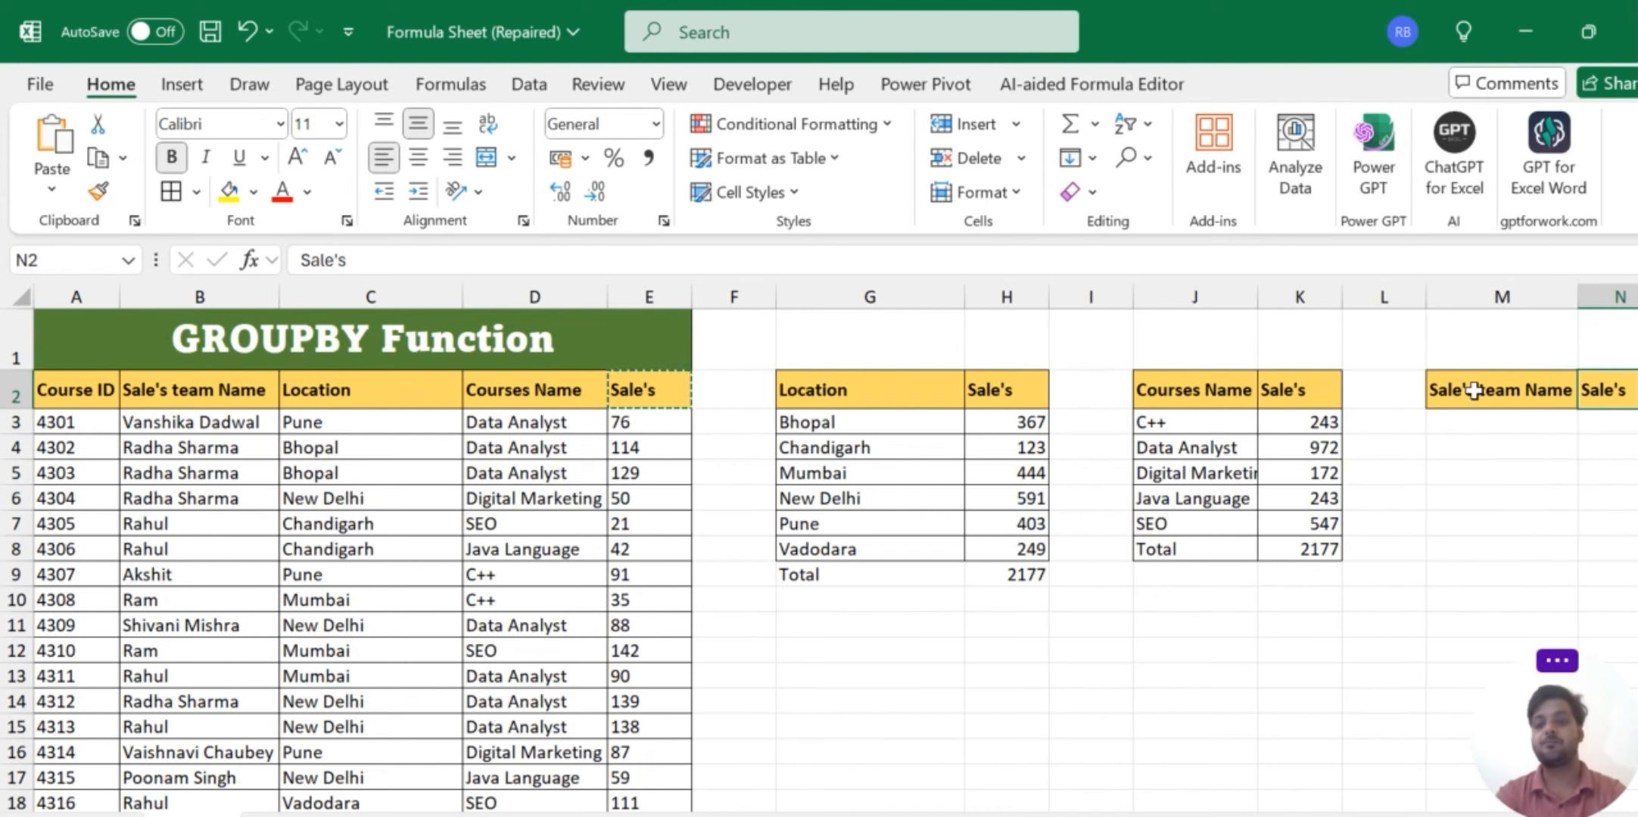
Start a GROUPBY formula in M3 with the Sale's team Name range B2:B26 as its row fields.
scroll(1474, 390, right, 2)
click(1300, 423)
text(=)
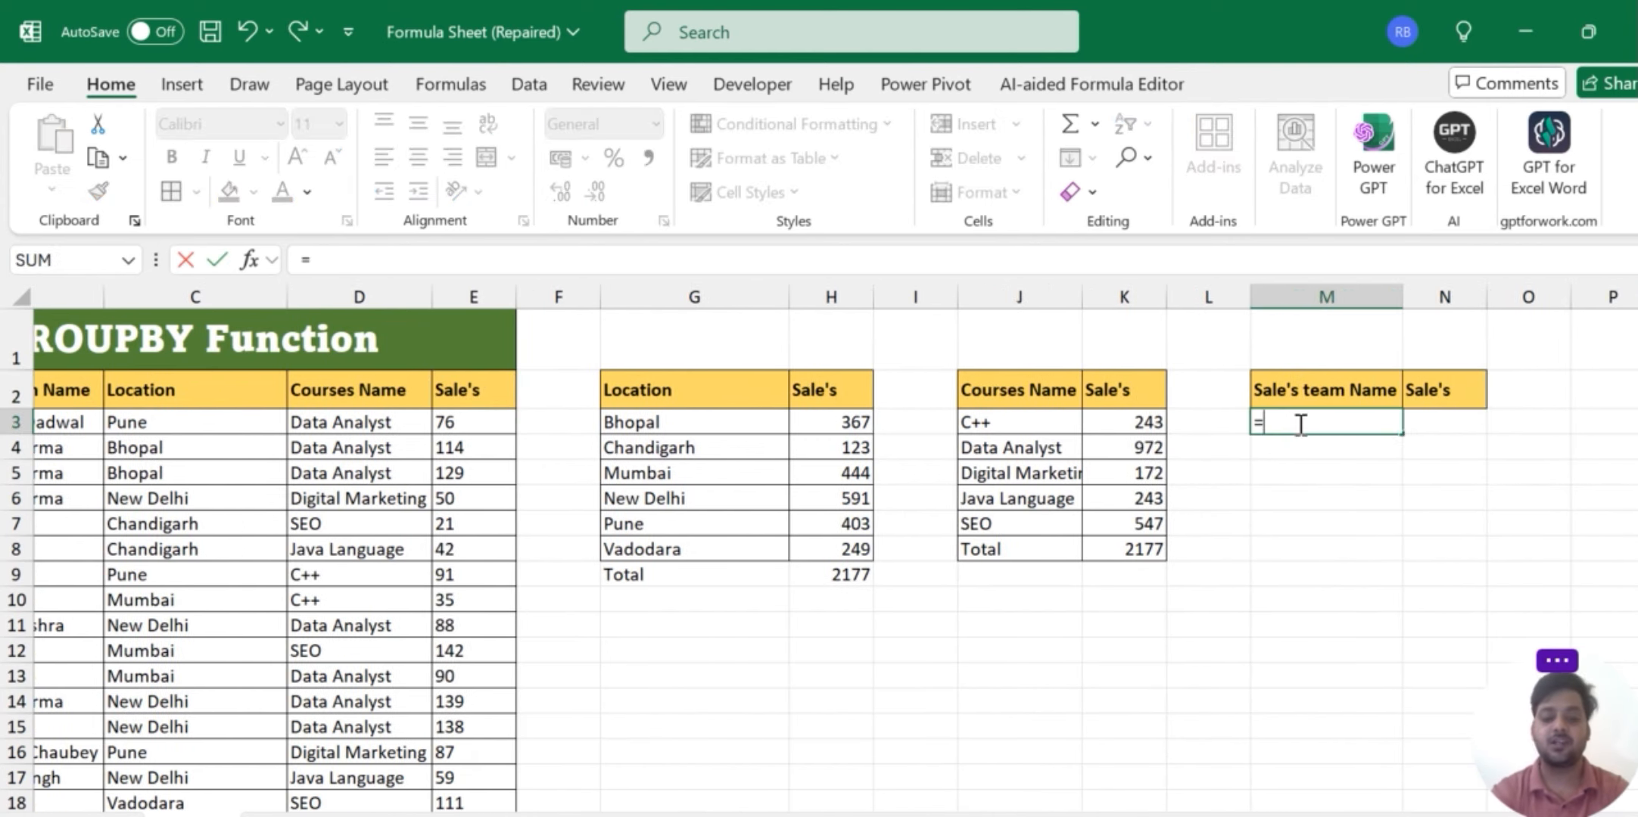
text(grou)
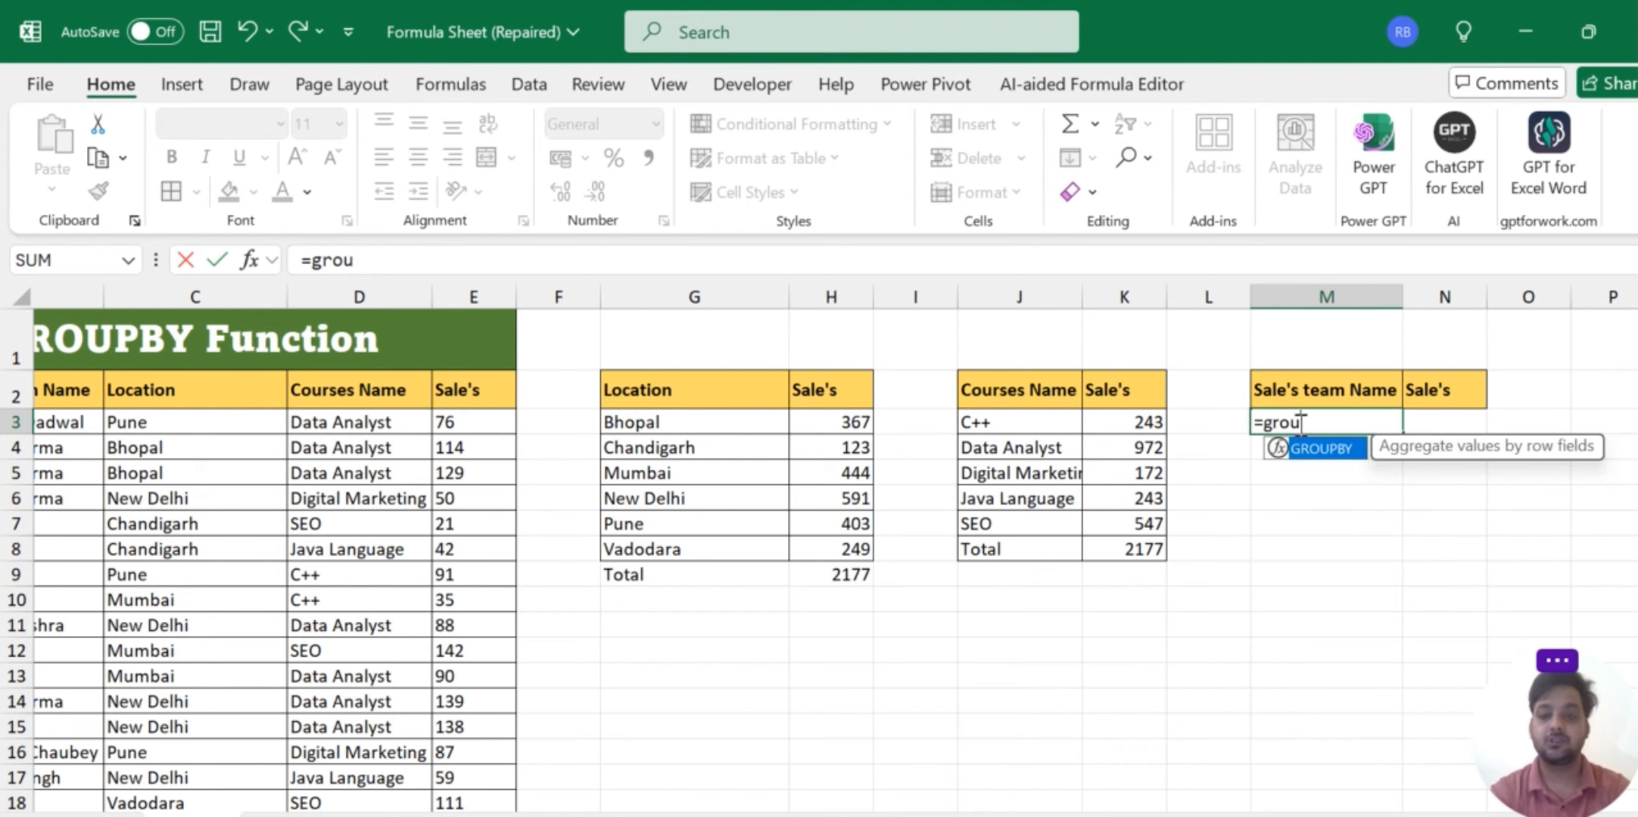
key(Tab)
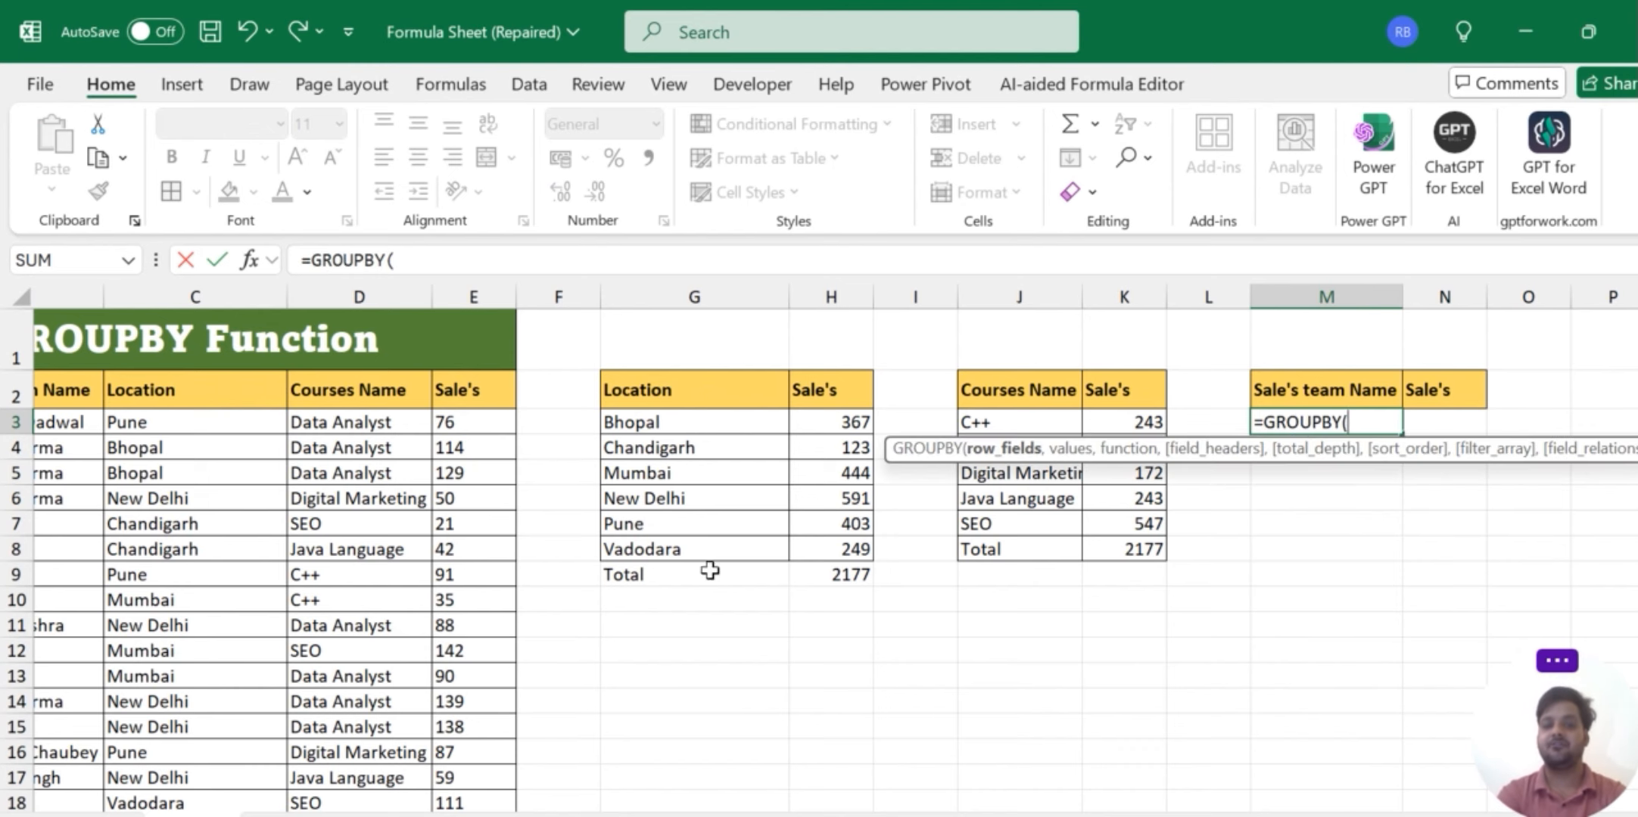
scroll(709, 572, left, 2)
click(192, 391)
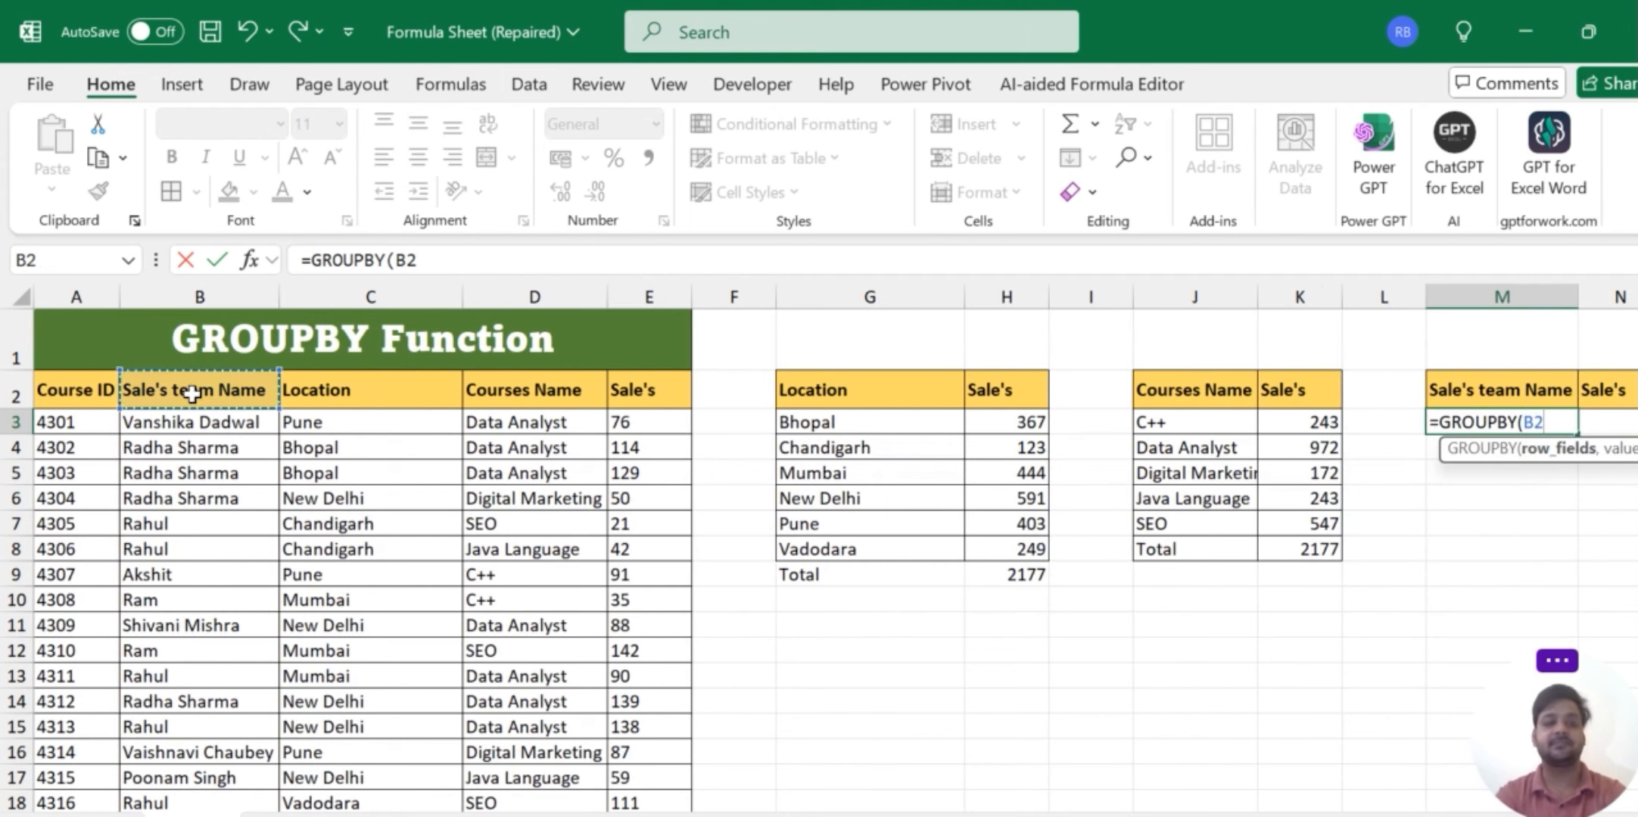
key(ctrl+shift+Down)
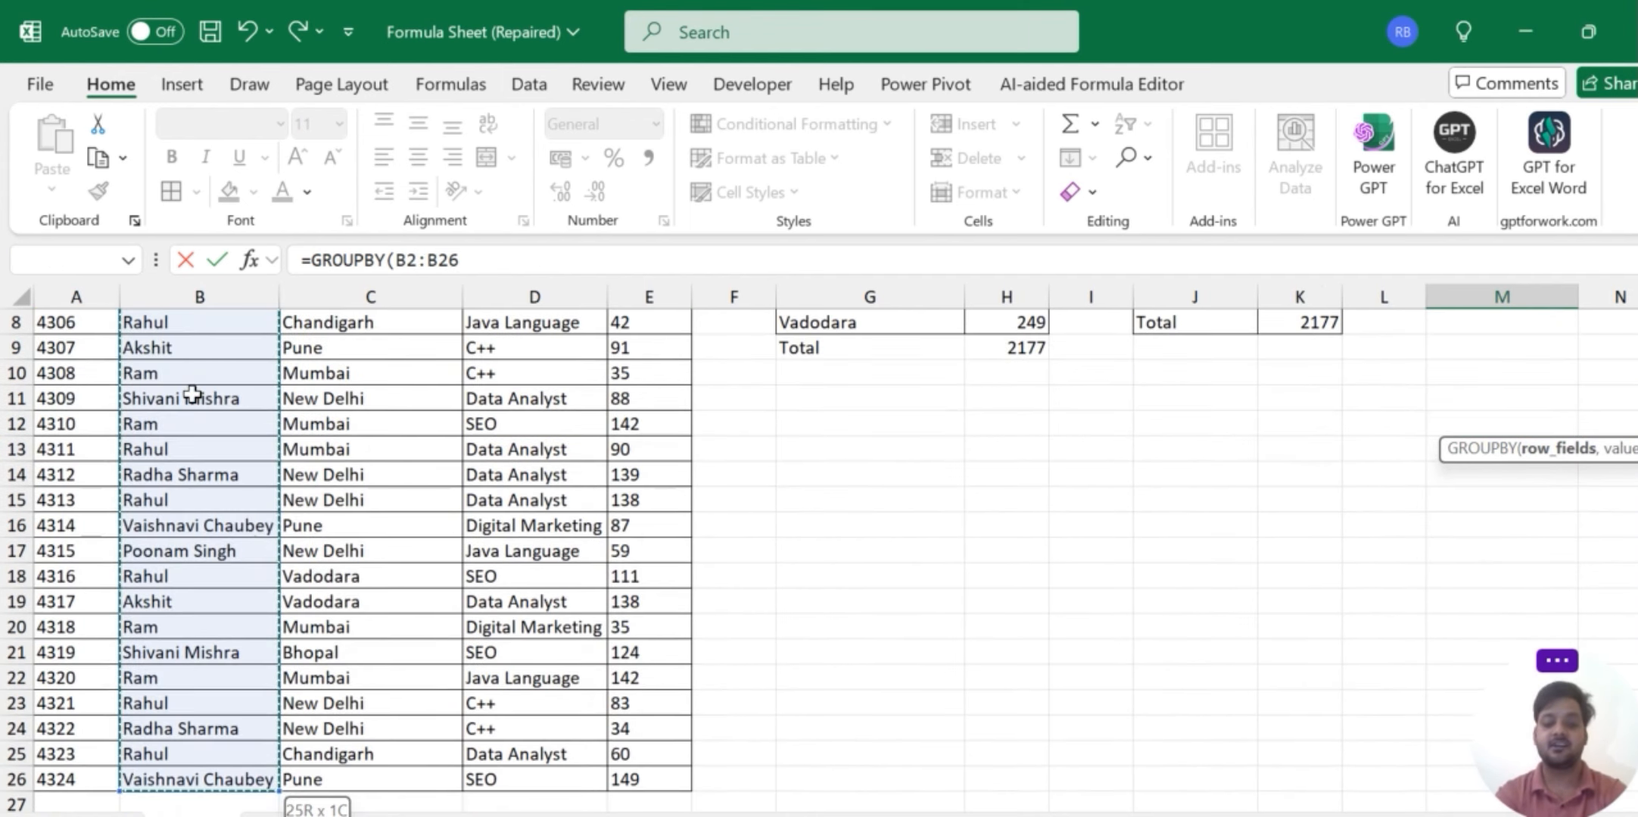
text(,)
Complete the GROUPBY formula in M3 with the Sale's range E2:E26 as values and SUM as the function.
scroll(559, 498, up, 3)
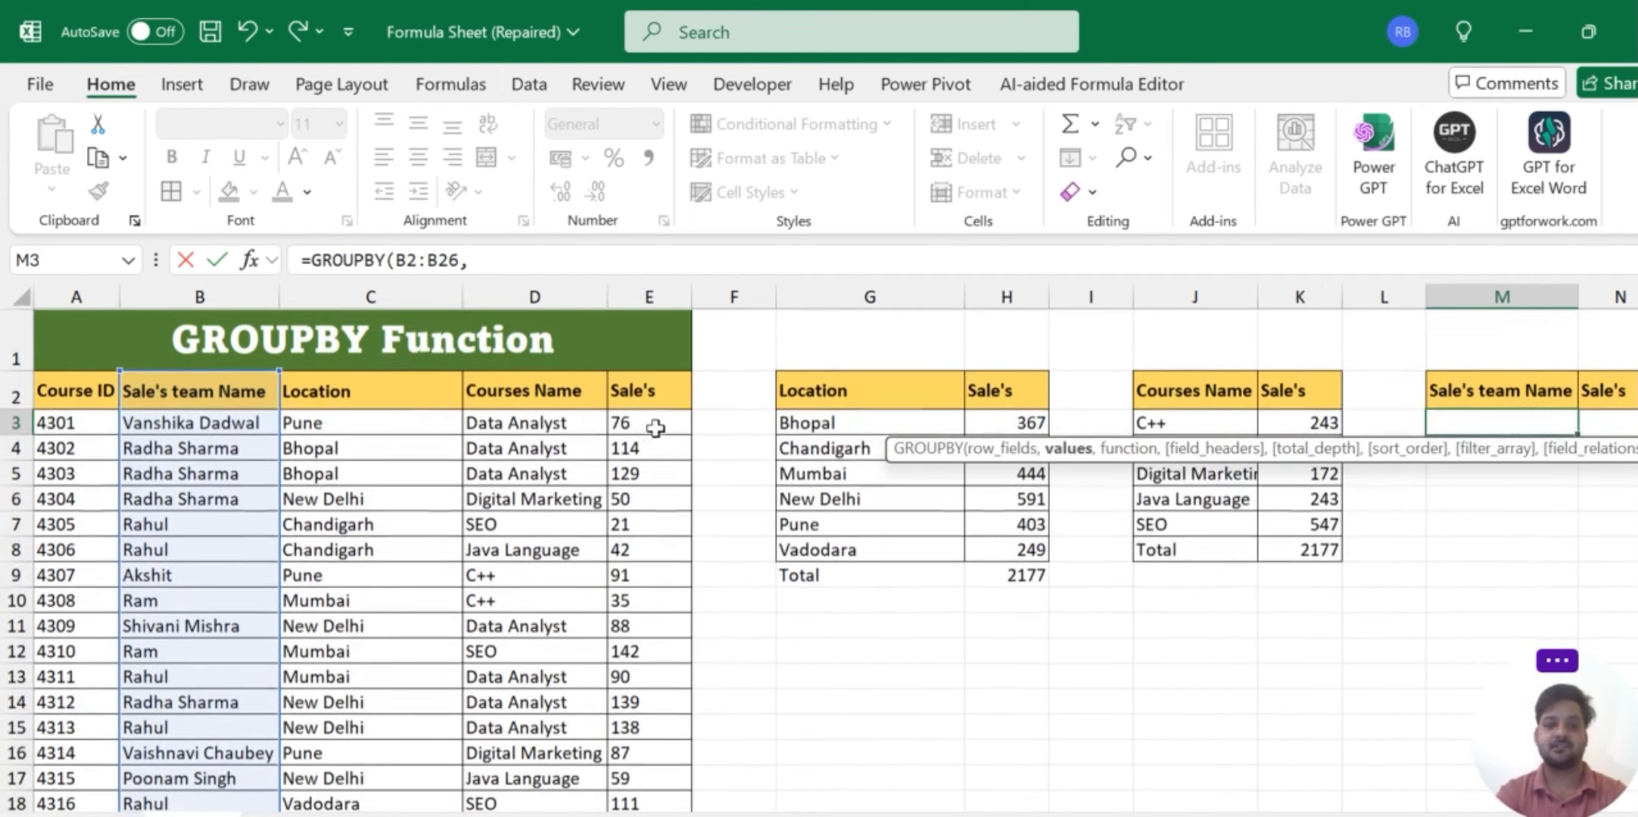
click(632, 389)
key(ctrl+shift+Down)
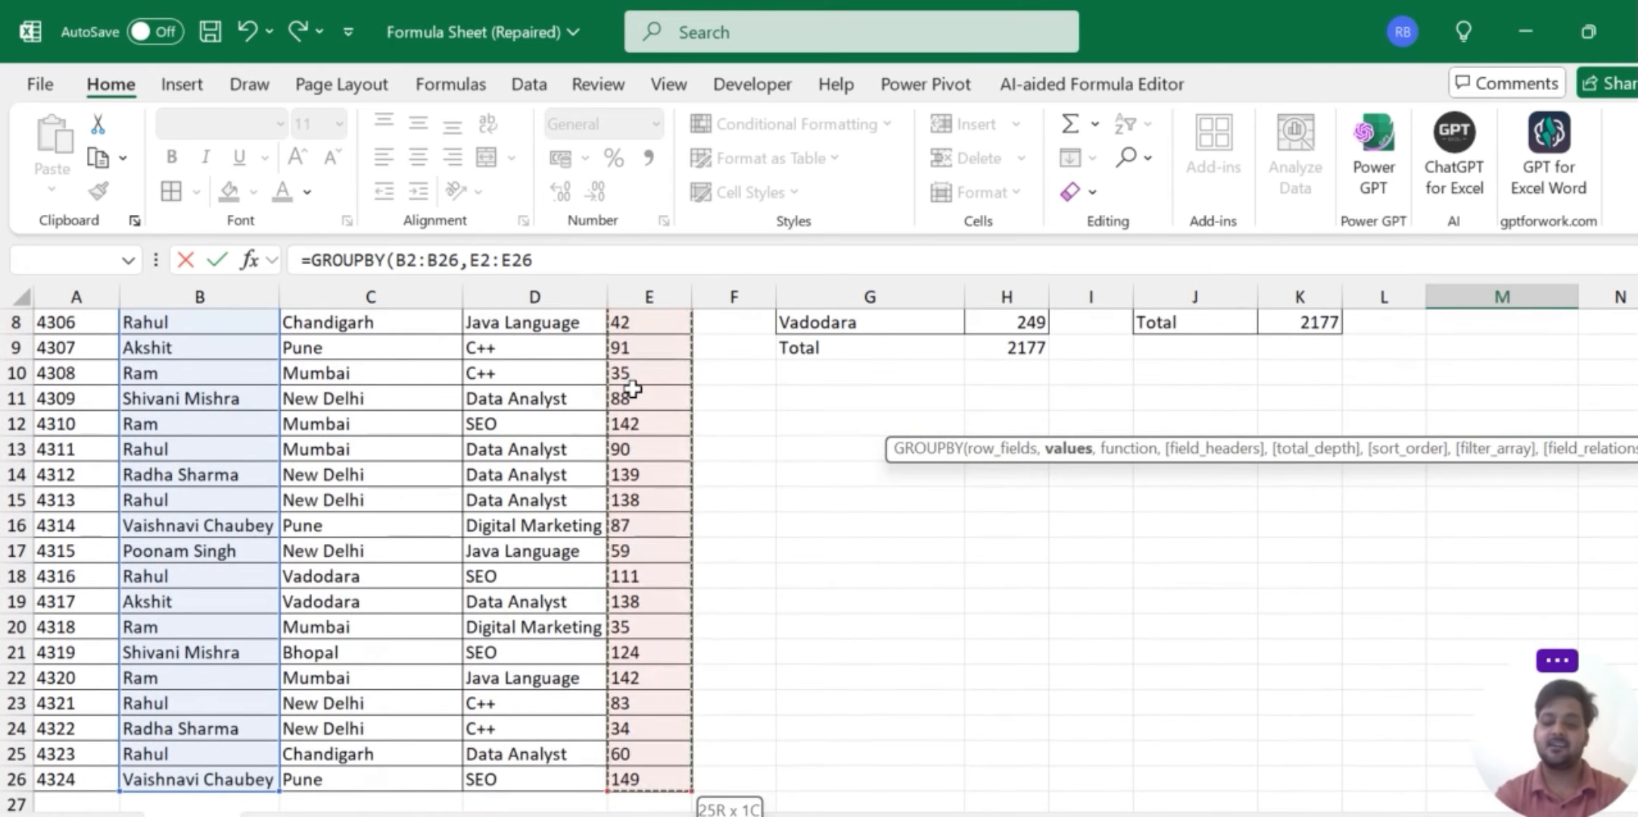
text(,sum)
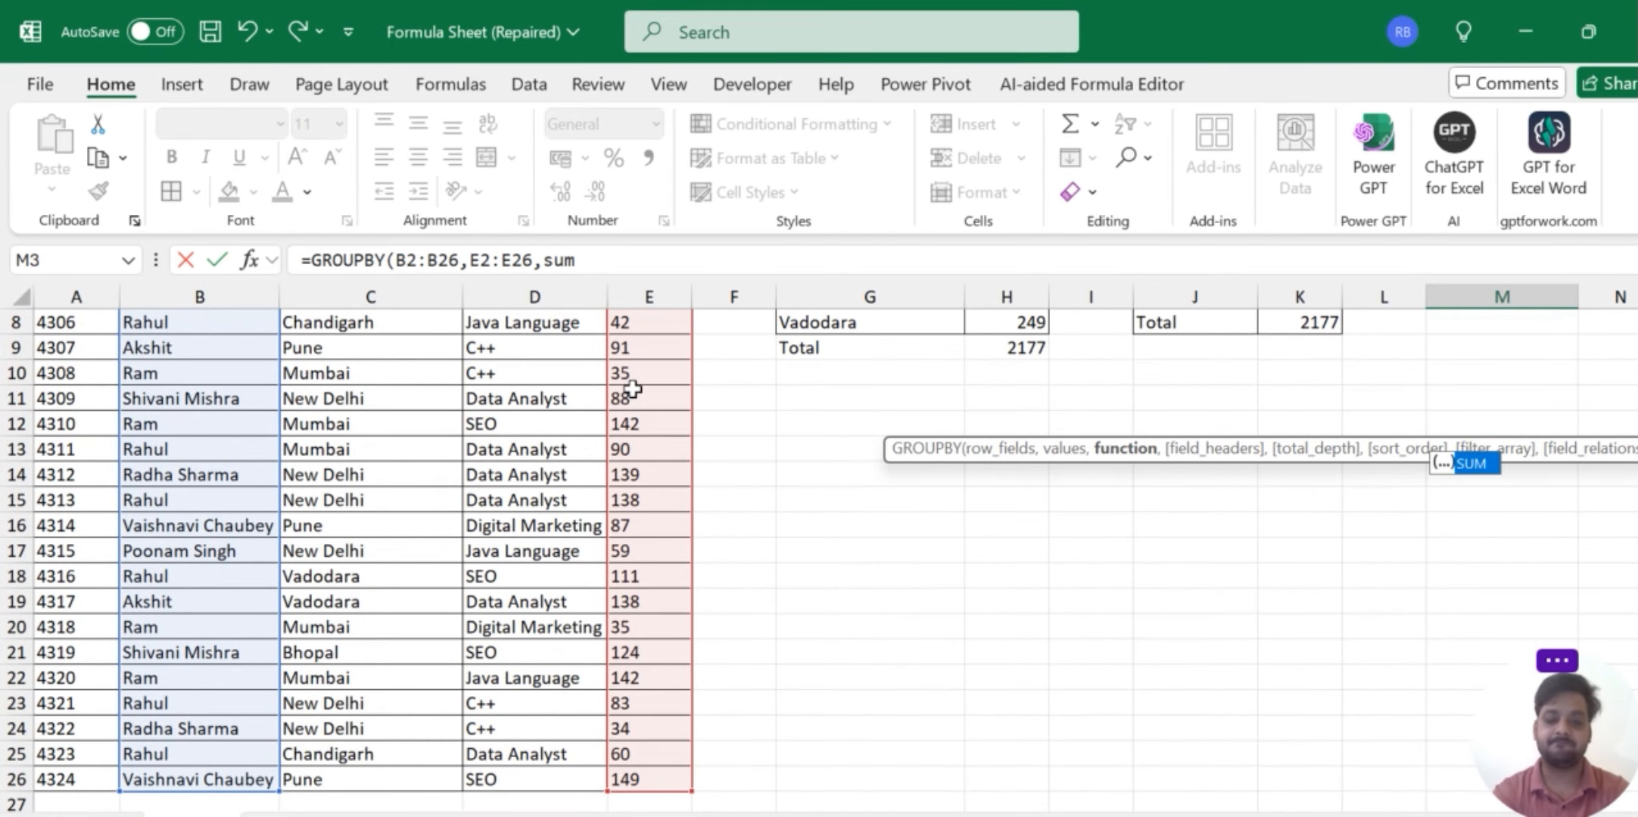
key(Tab)
key(Return)
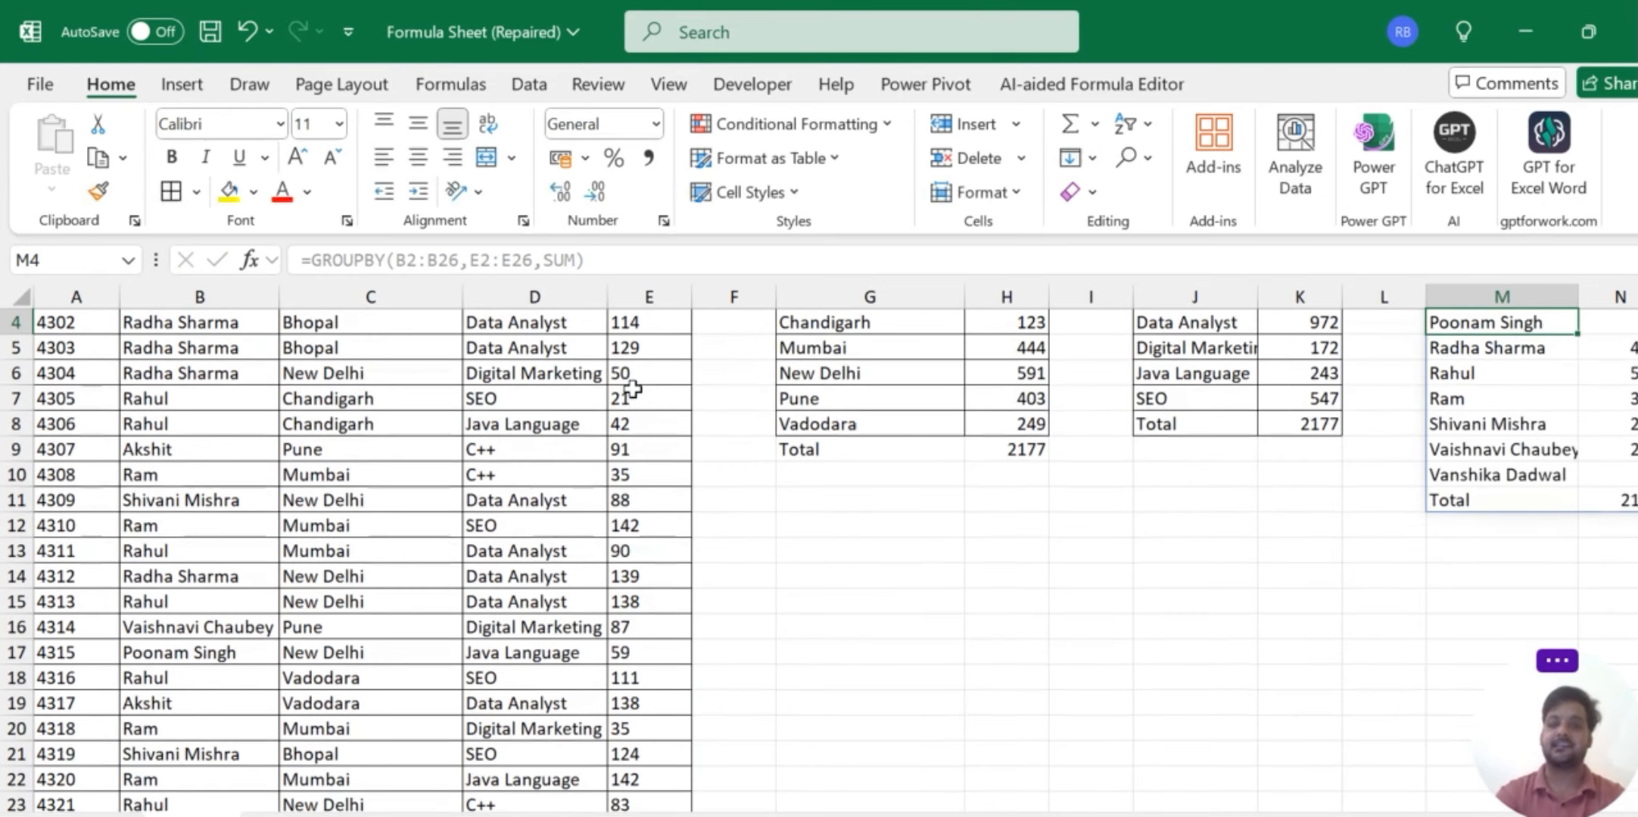
Apply all borders to the sales team summary in M2:N11 and to the location summary in G2:H9.
scroll(1170, 602, right, 3)
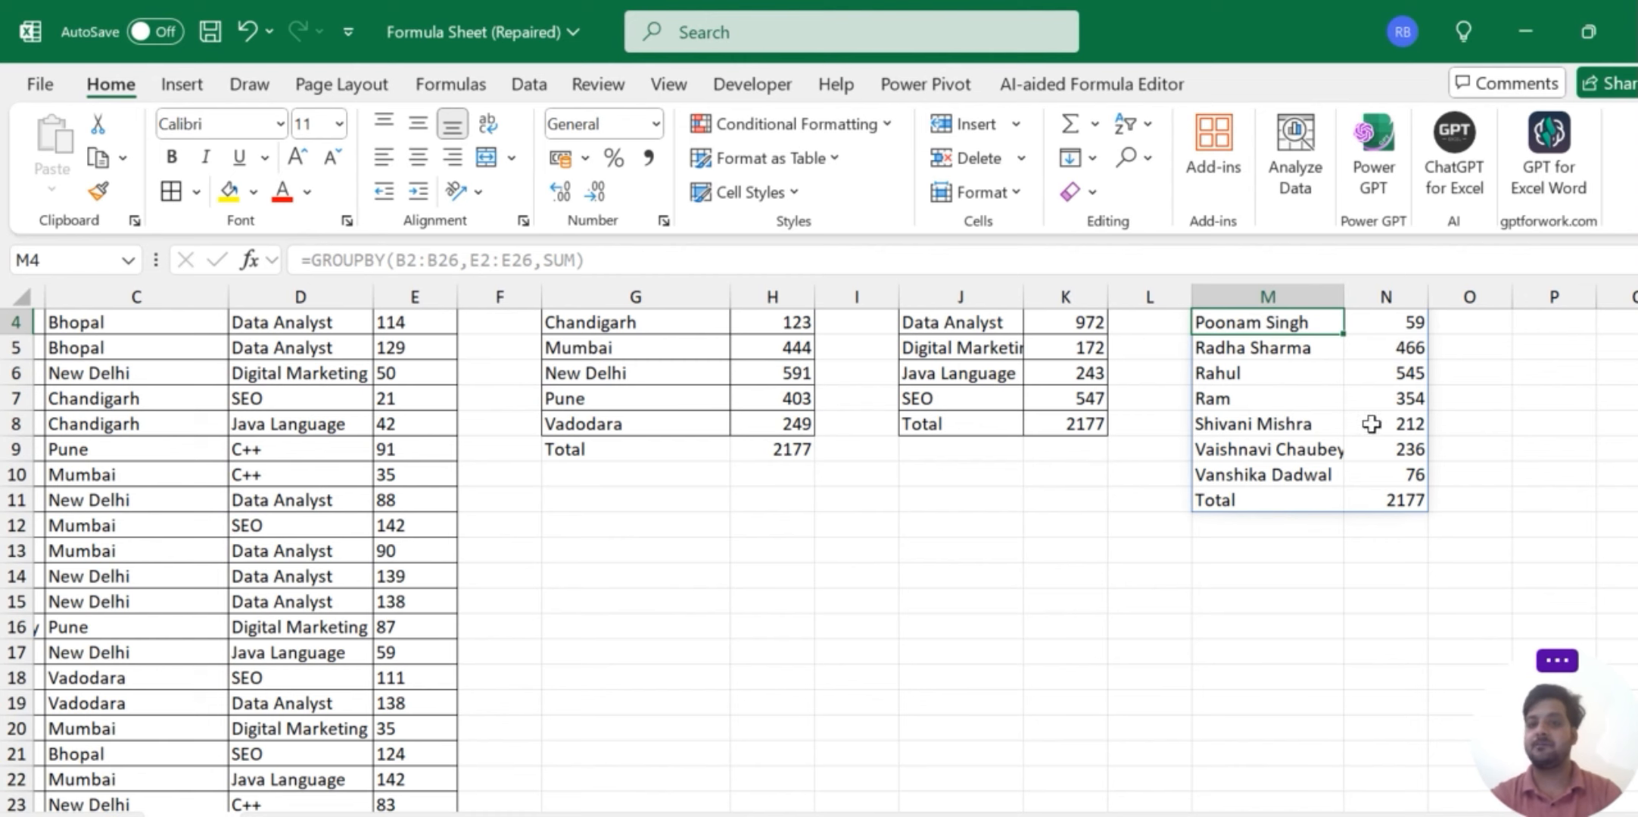
scroll(1298, 469, up, 1)
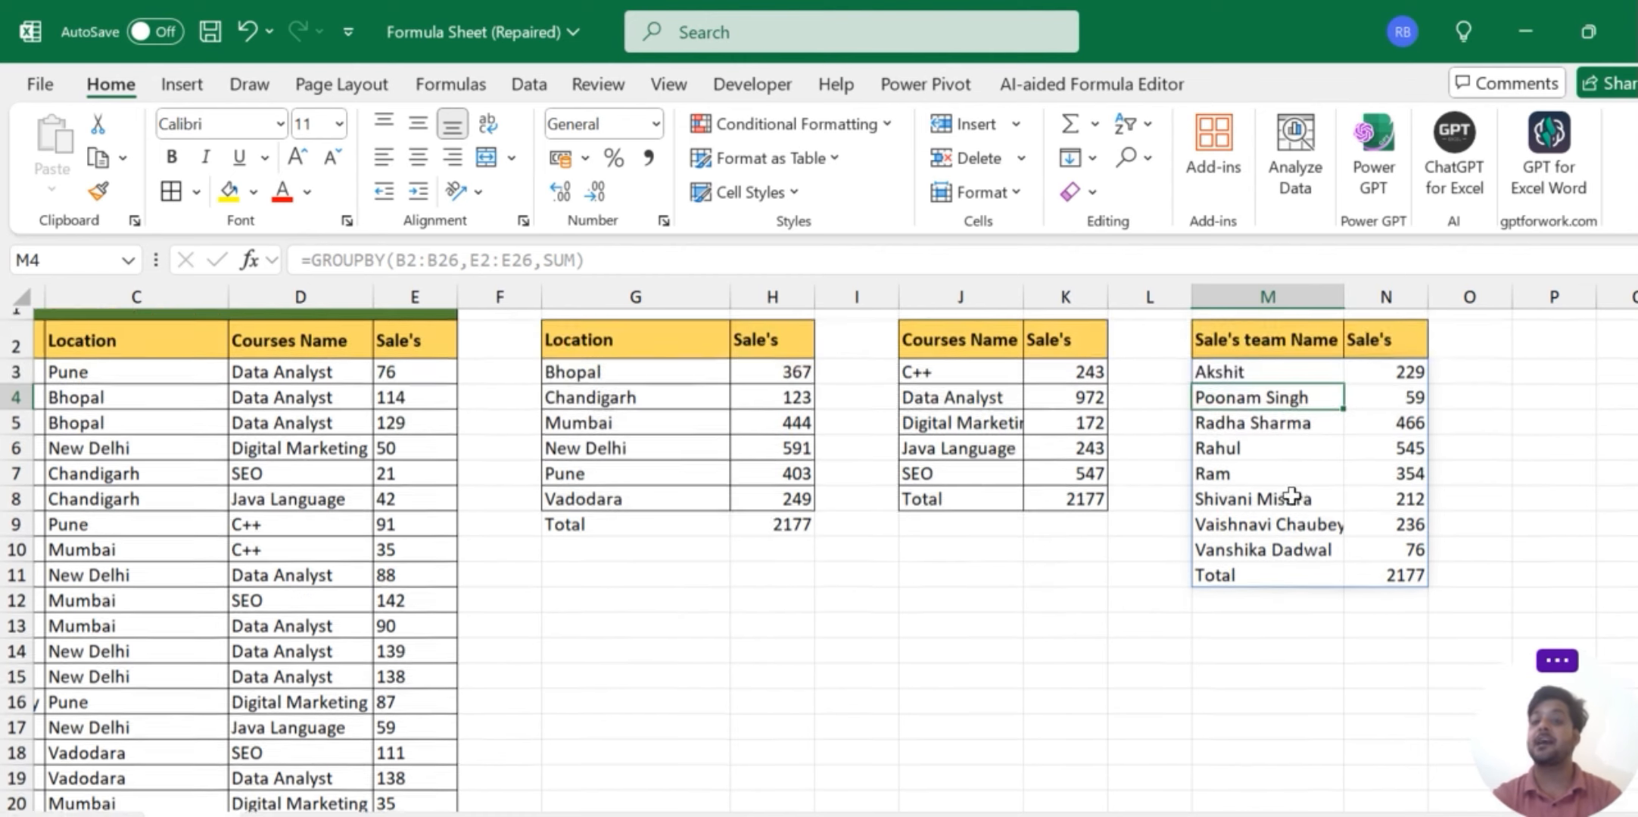
click(1297, 406)
drag(1296, 409, 1398, 628)
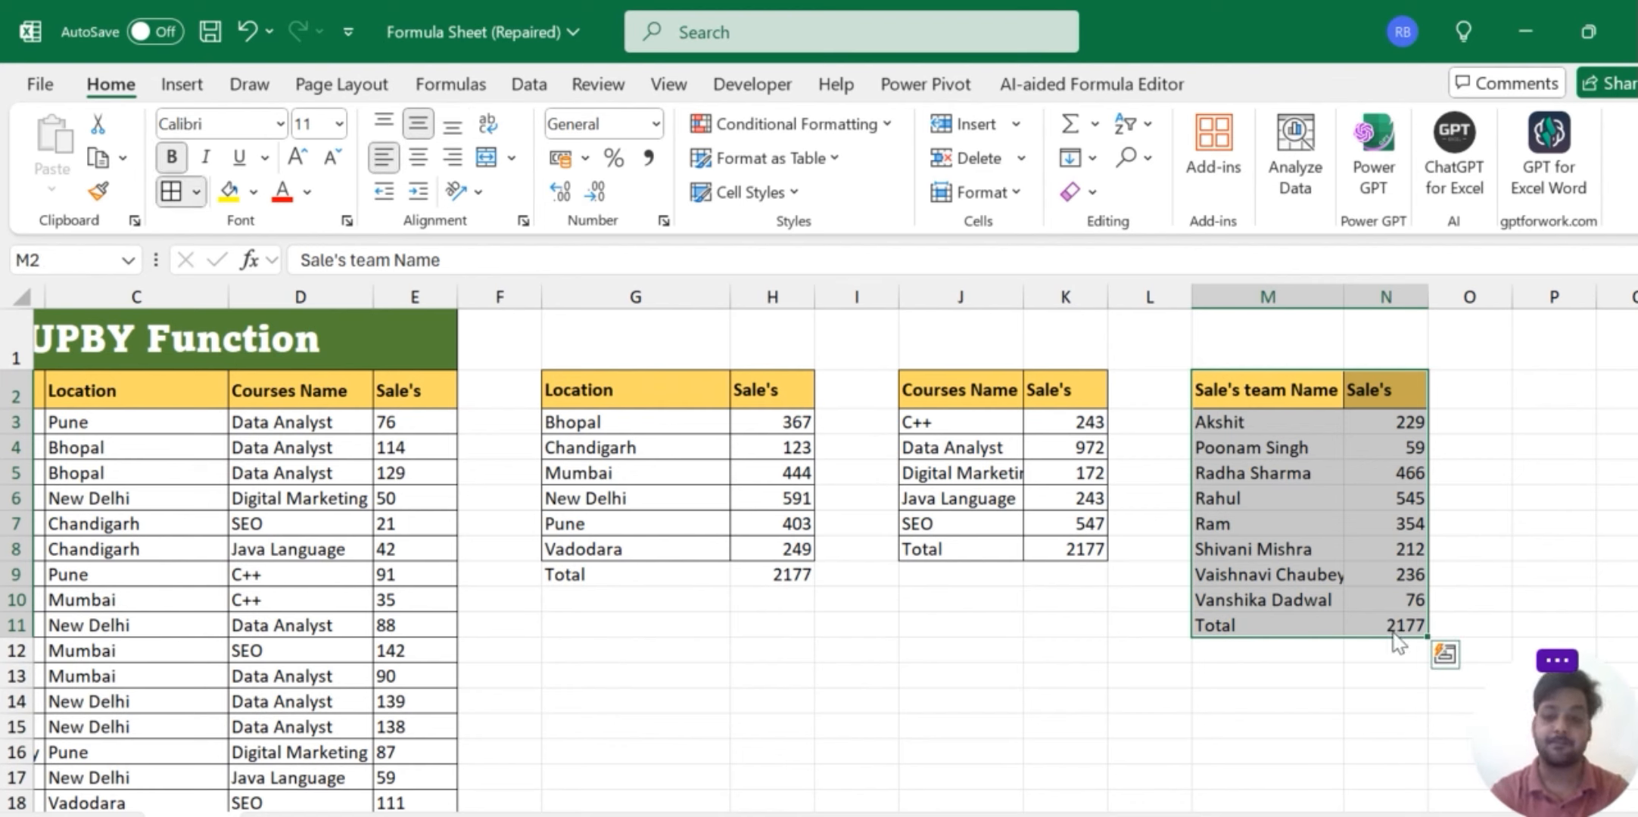
click(1327, 703)
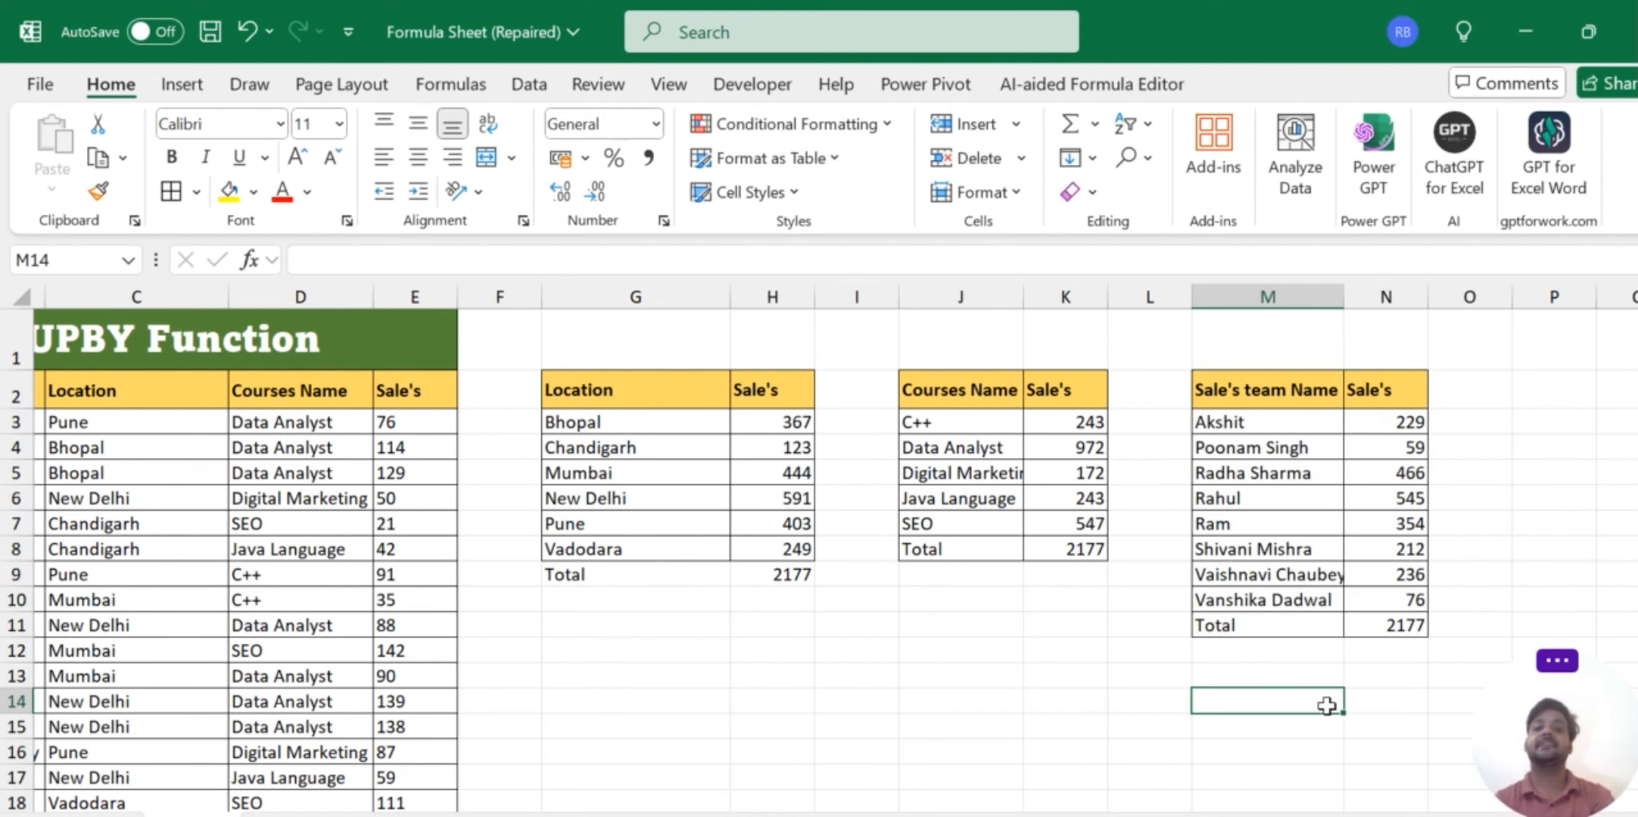
drag(569, 376, 783, 573)
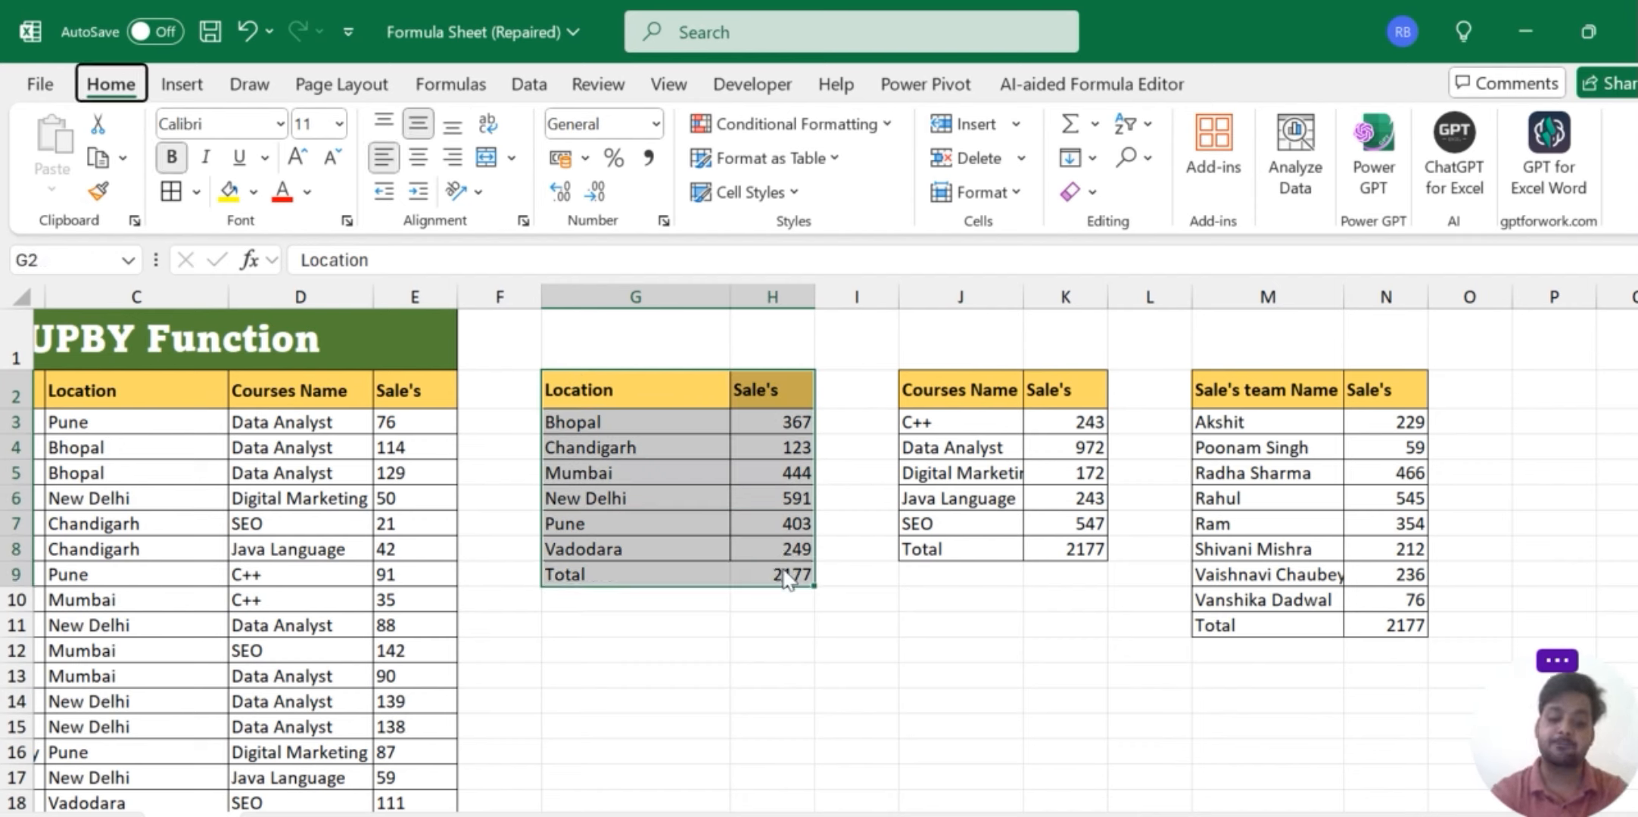
click(768, 600)
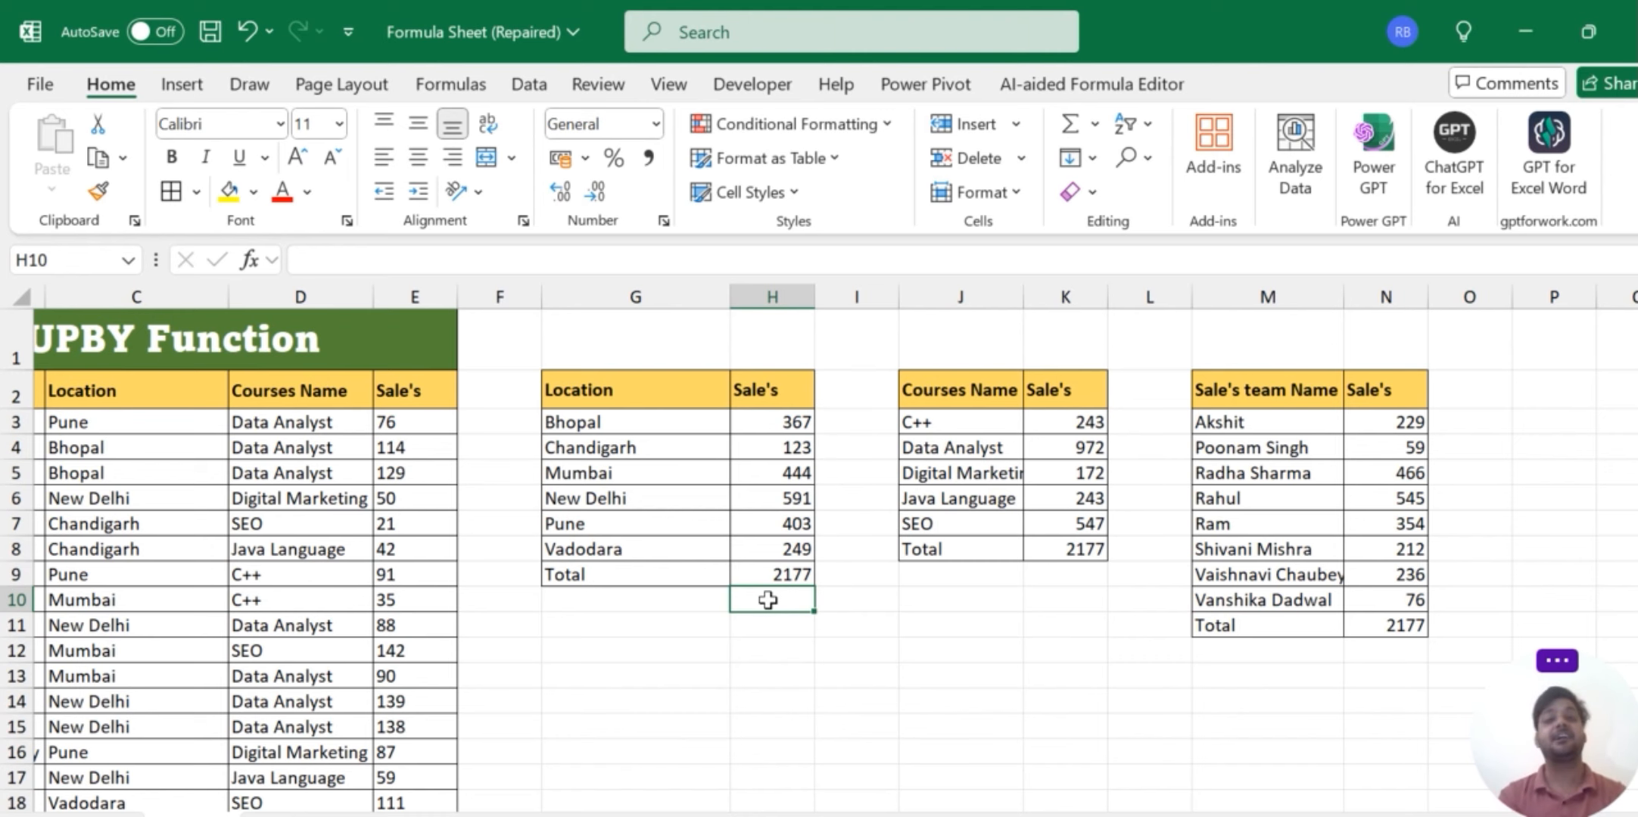
scroll(768, 600, left, 3)
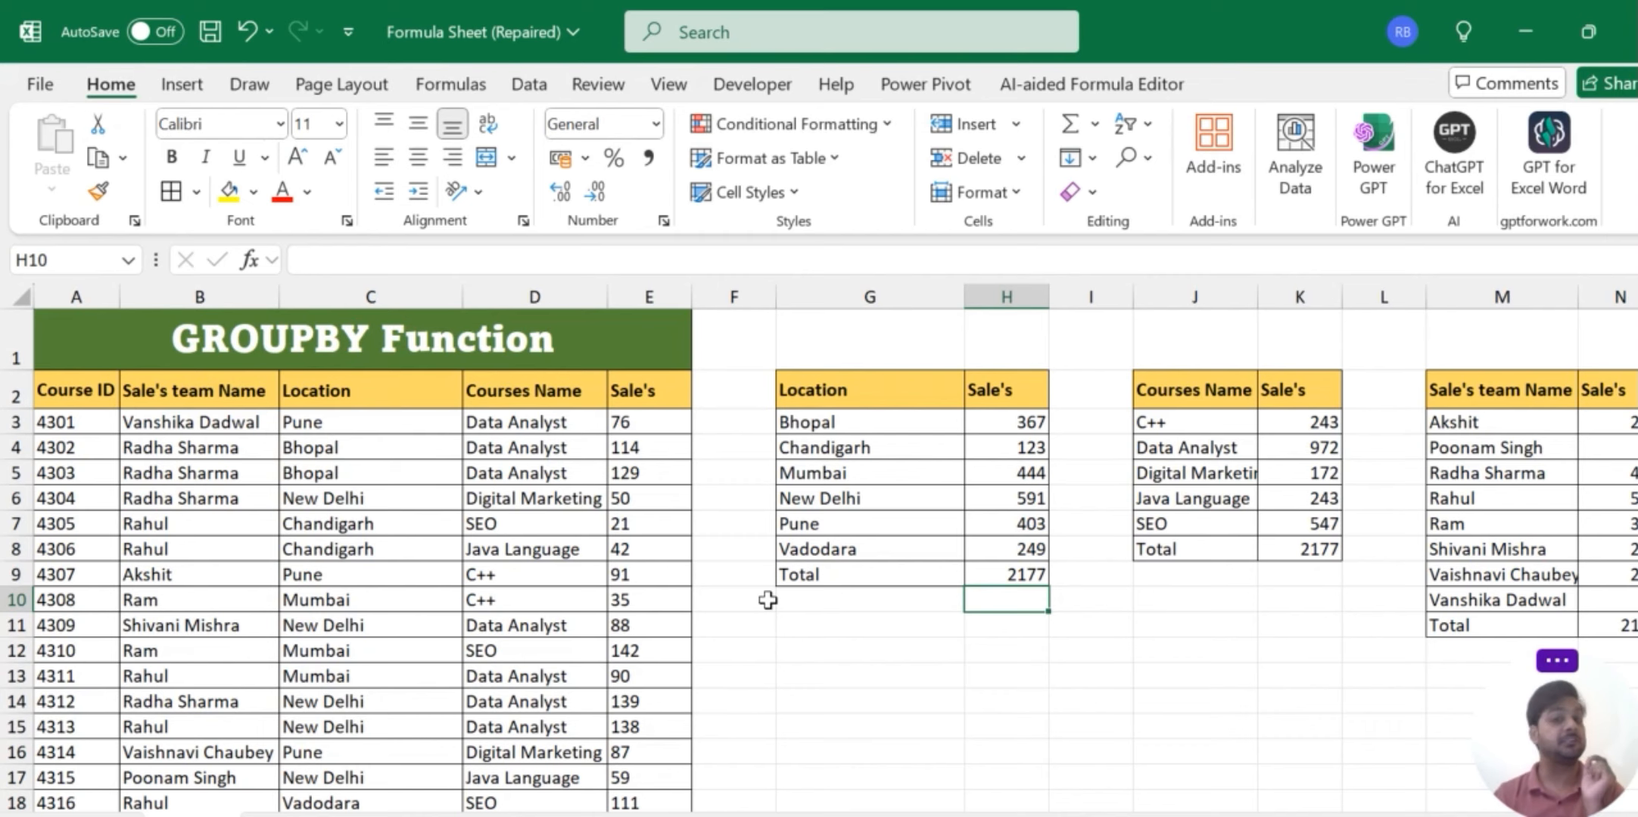
scroll(767, 601, right, 3)
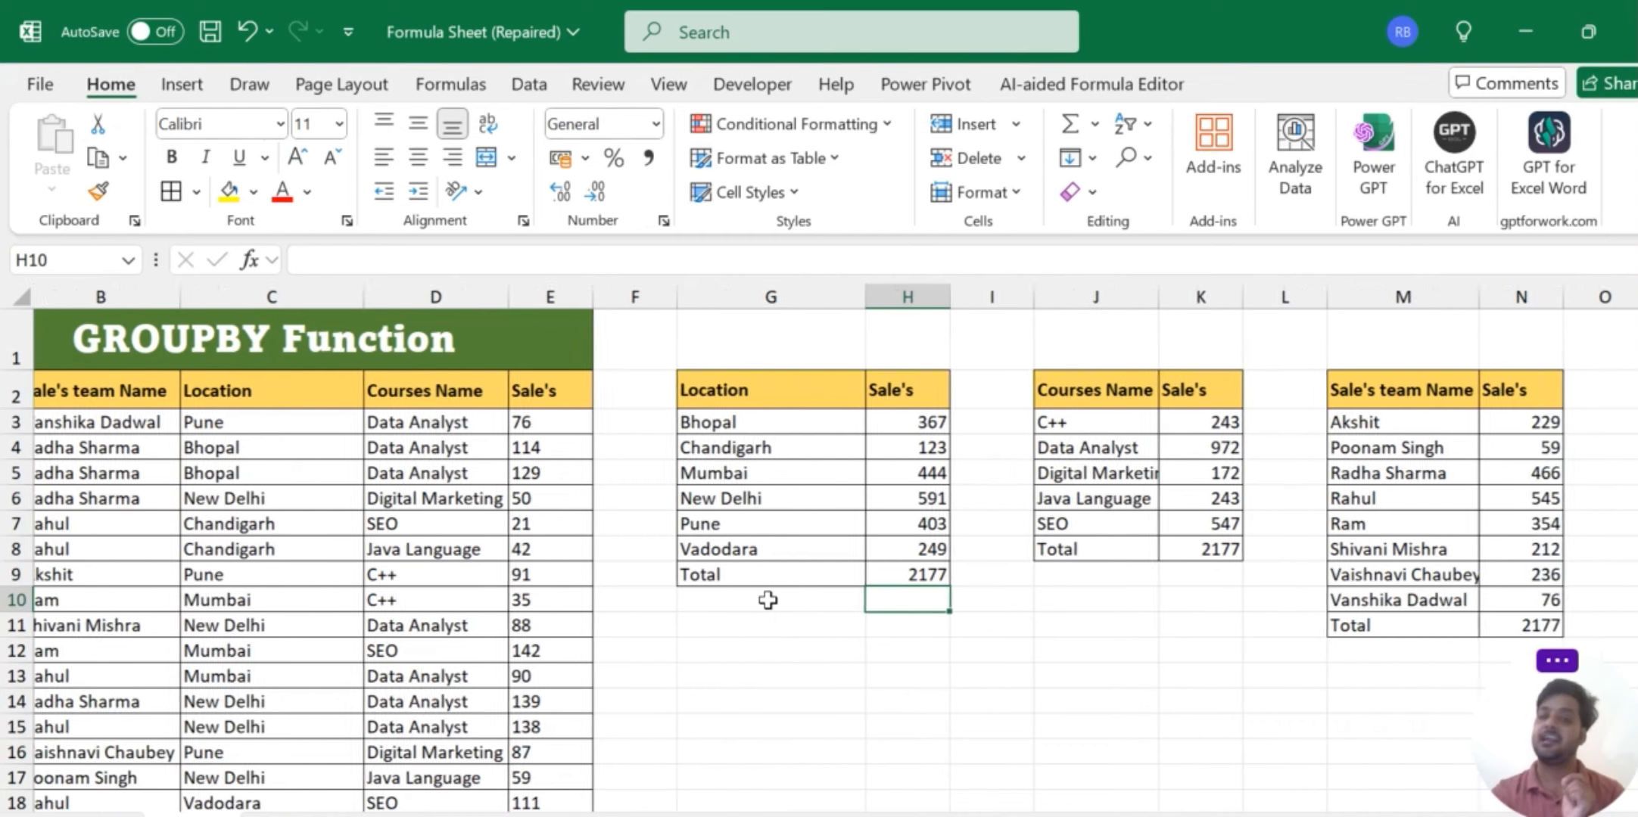